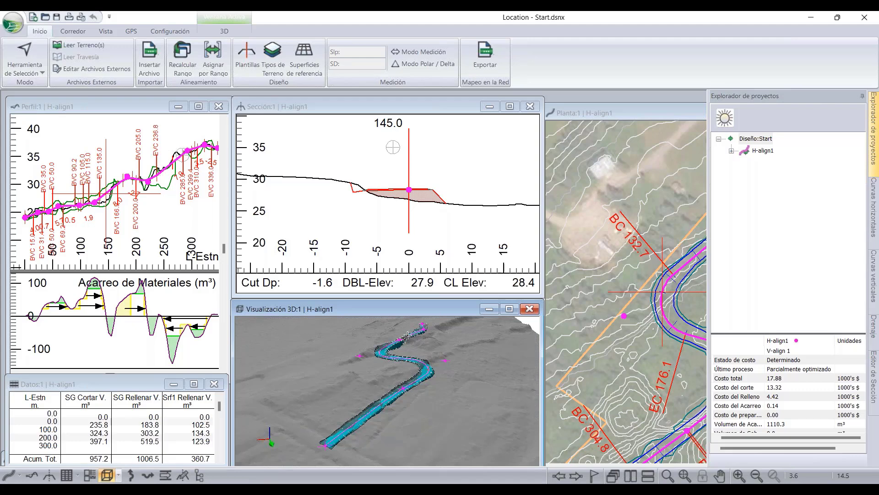
Review the slopes and expansion factors defined for the Overburden terrain type.
{"action": "mouse_move", "coordinate": [405, 338]}
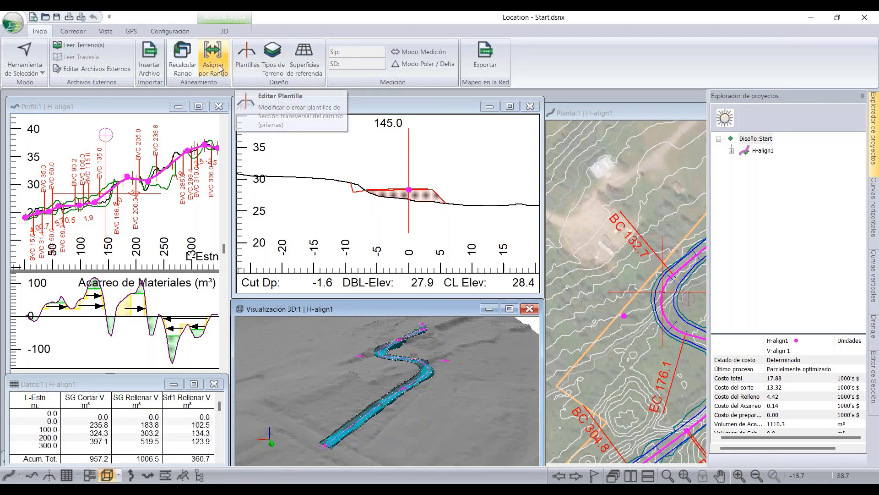
{"action": "left_click", "coordinate": [273, 58]}
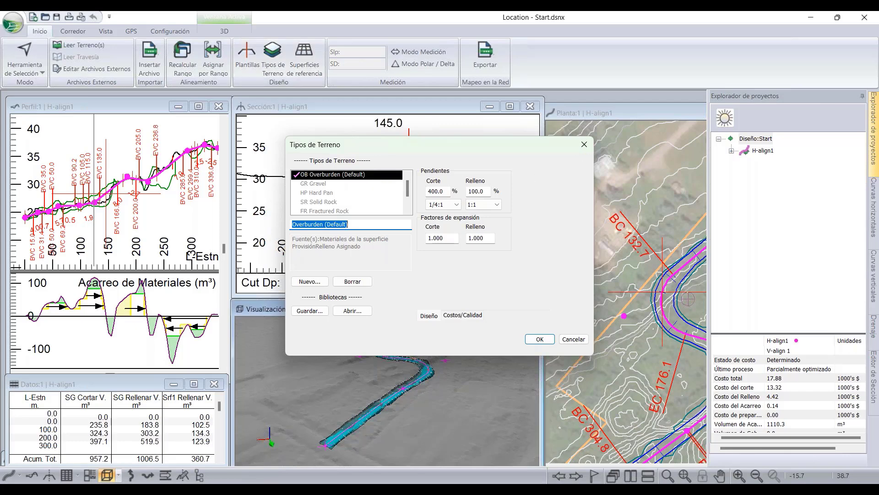
{"action": "left_click", "coordinate": [583, 145]}
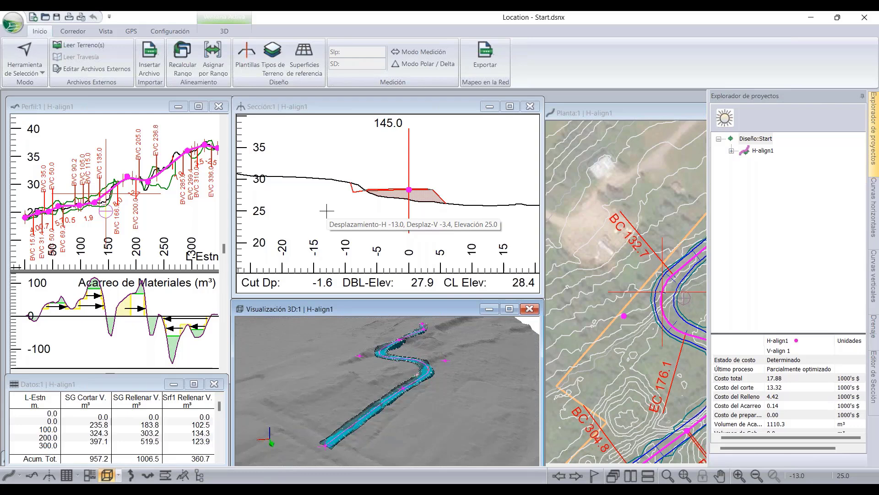
Examine the cross section at station 145.0 up close and the enlarged profile with its mass haul diagram.
{"action": "scroll", "coordinate": [369, 172], "scroll_direction": "up", "scroll_amount": 2}
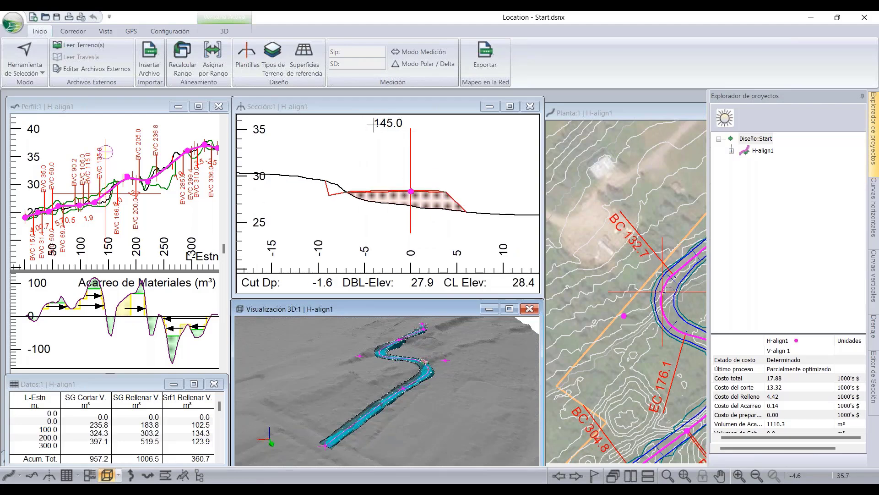
{"action": "scroll", "coordinate": [376, 202], "scroll_direction": "up", "scroll_amount": 2}
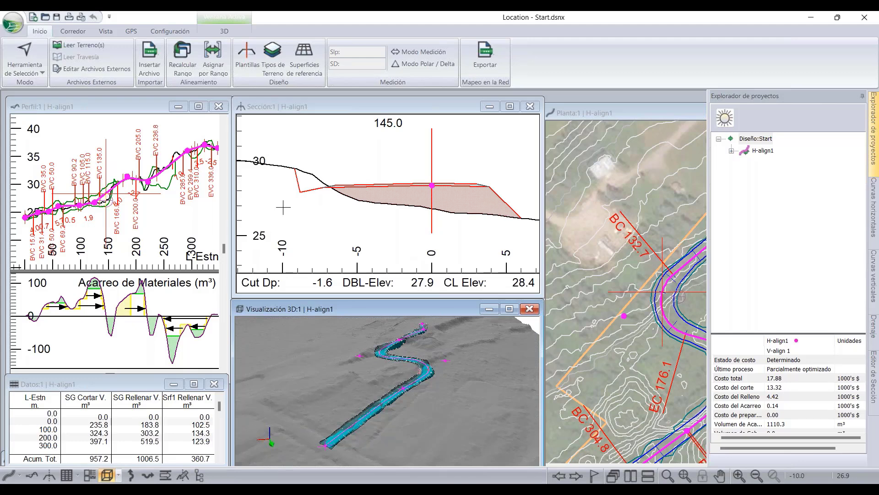
{"action": "scroll", "coordinate": [283, 207], "scroll_direction": "down", "scroll_amount": 2}
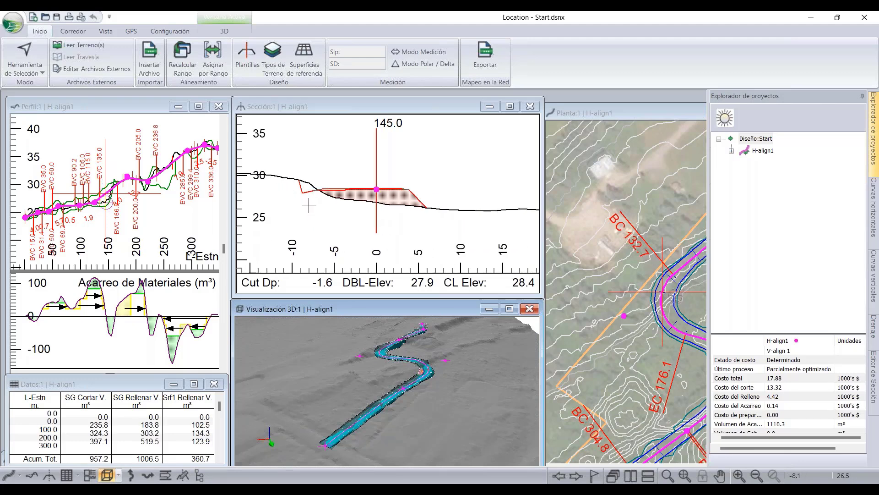
{"action": "mouse_move", "coordinate": [309, 205]}
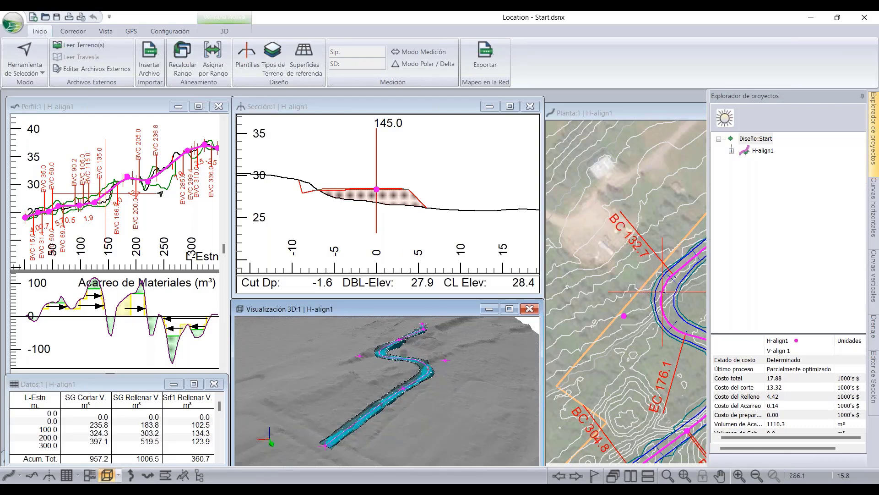
{"action": "left_click", "coordinate": [199, 107]}
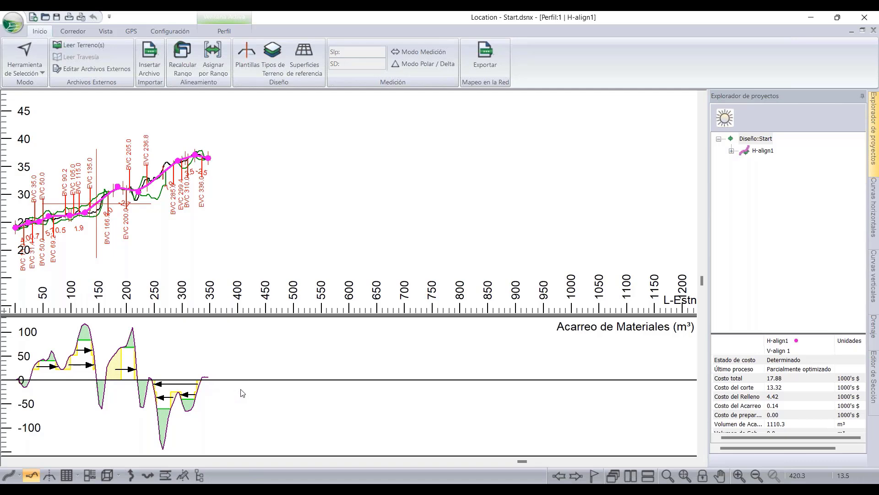
{"action": "left_click", "coordinate": [863, 31]}
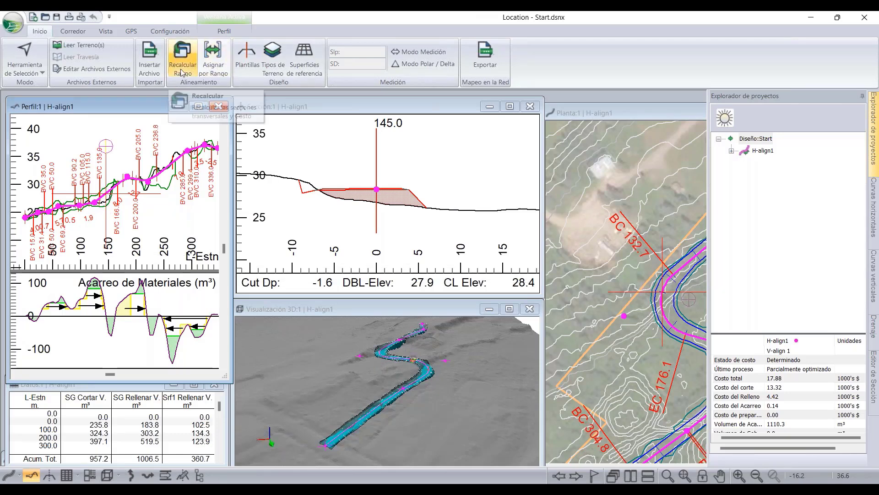
Set the topsoil removal depth to 0.15 in the site preparation parameters assigned by range.
{"action": "left_click", "coordinate": [213, 58]}
{"action": "left_click", "coordinate": [395, 118]}
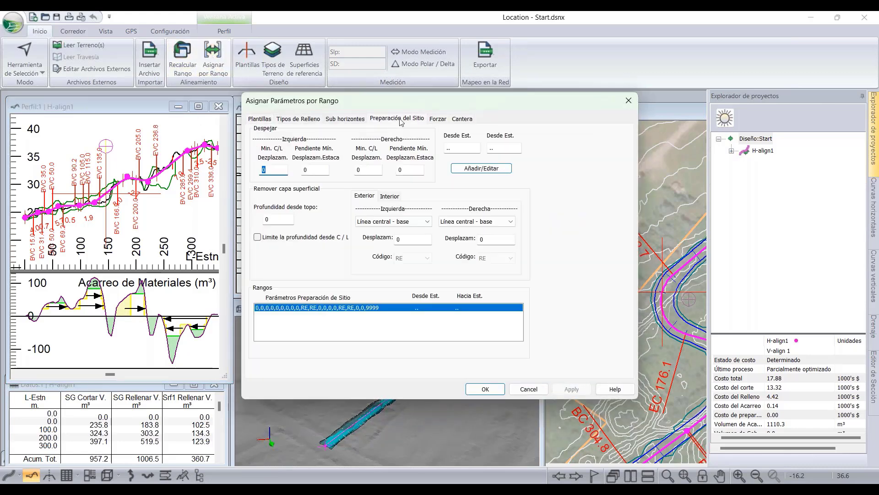
{"action": "left_click", "coordinate": [281, 221]}
Set the exterior topsoil removal limits on both the left and right to "Borde de talud - base" with a 0.3 offset.
{"action": "left_click", "coordinate": [404, 239]}
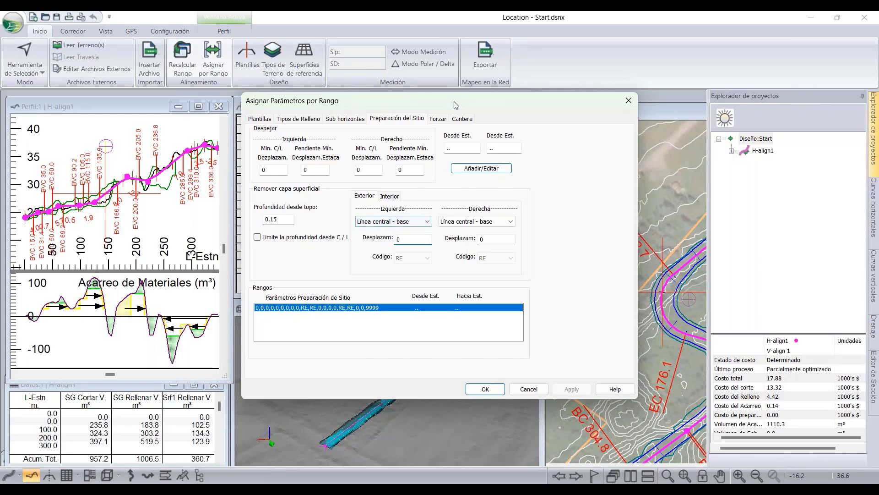
{"action": "left_click_drag", "start_coordinate": [453, 101], "coordinate": [678, 79]}
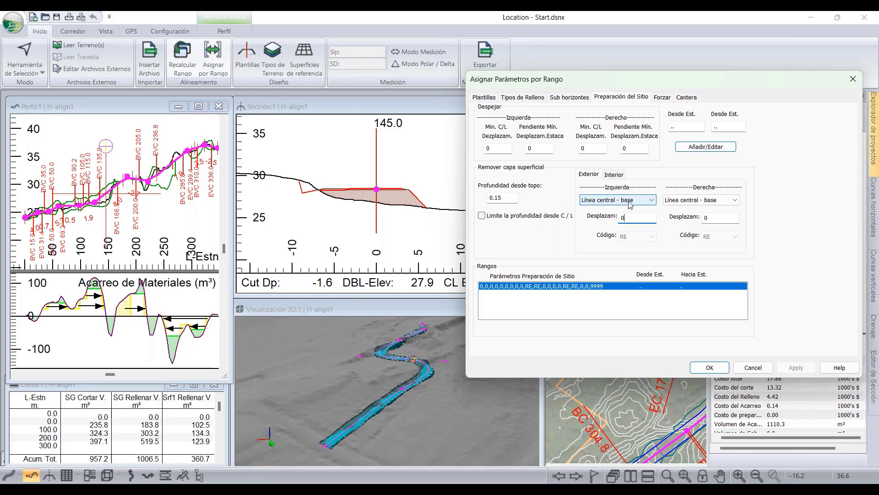
{"action": "left_click", "coordinate": [591, 200]}
{"action": "left_click", "coordinate": [609, 218]}
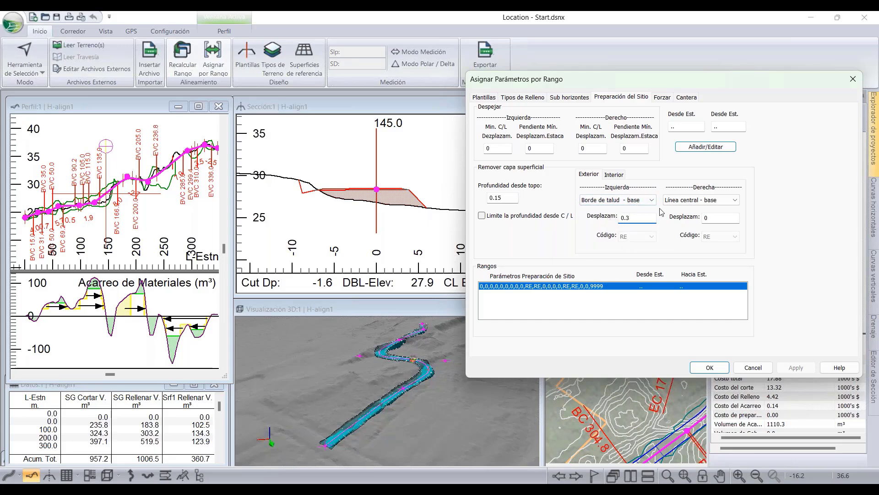
{"action": "left_click", "coordinate": [687, 200]}
{"action": "left_click", "coordinate": [721, 214]}
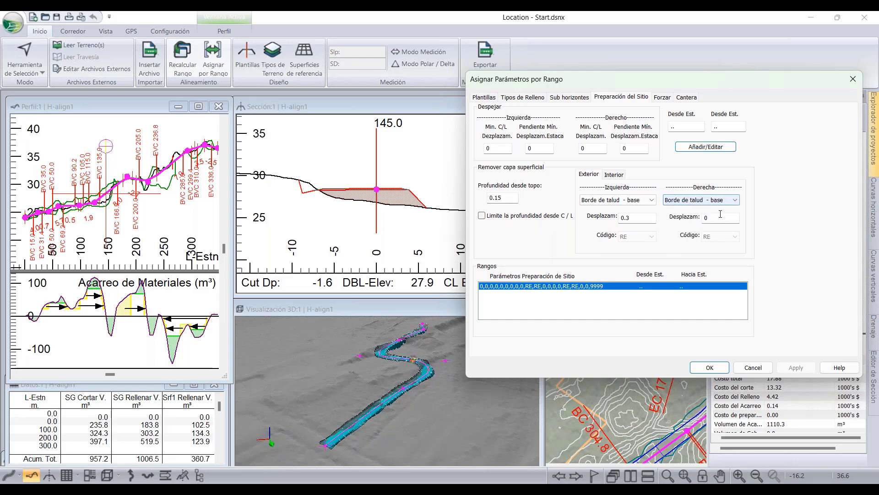
{"action": "left_click", "coordinate": [719, 216]}
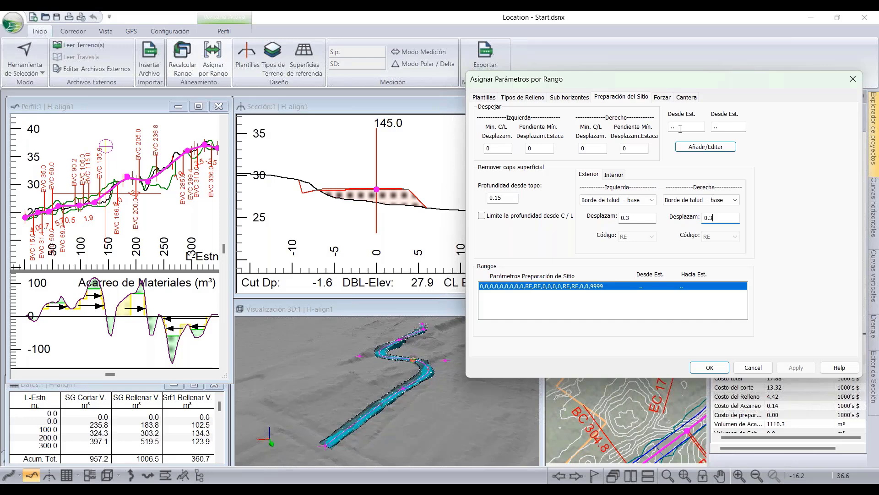
Apply the site preparation parameters to the whole station range and recalculate the alignment including costs.
{"action": "left_click", "coordinate": [707, 147]}
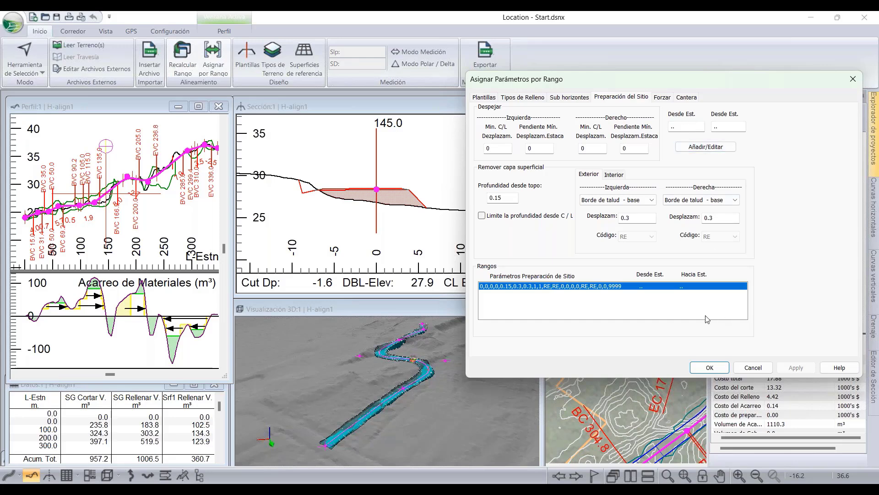
{"action": "left_click", "coordinate": [710, 367]}
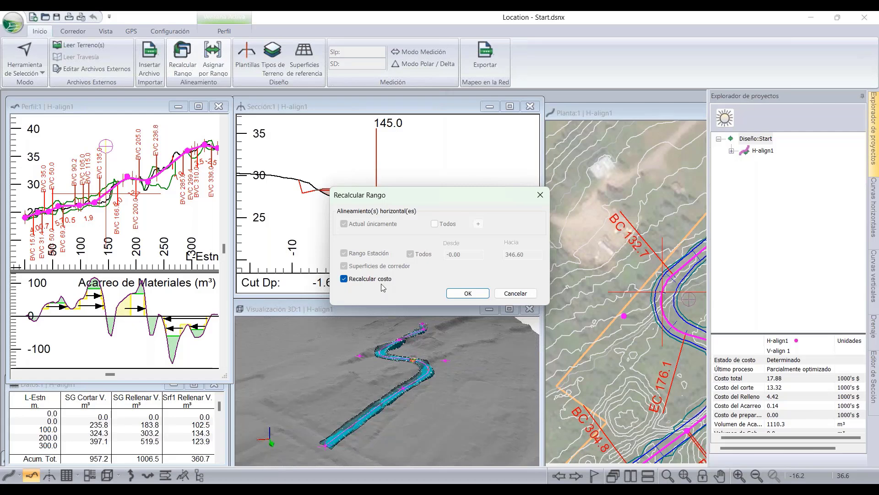
{"action": "left_click_drag", "start_coordinate": [400, 198], "coordinate": [413, 169]}
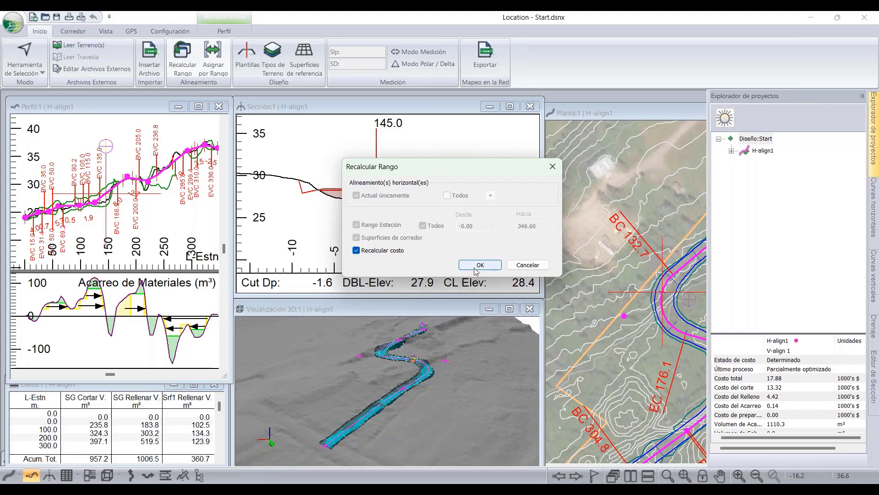
{"action": "left_click", "coordinate": [461, 266]}
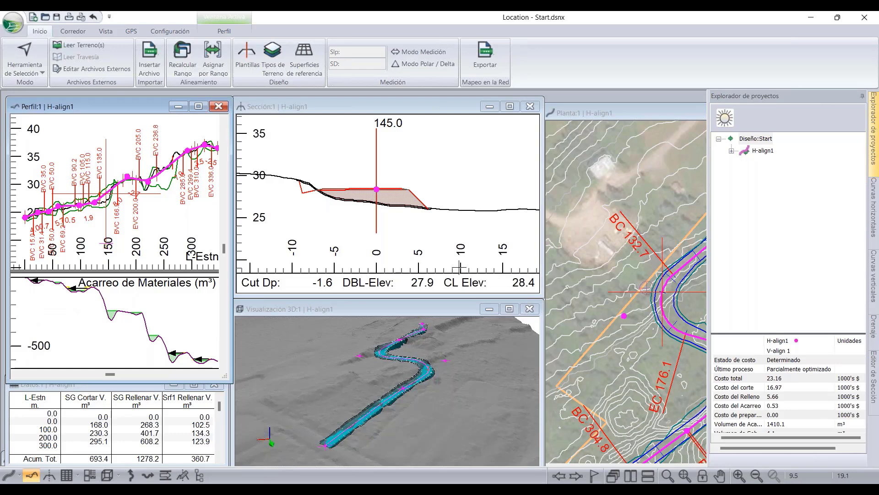
Change the line type of the stripping (Despalme) line in the section view to "13 - dash (standard)".
{"action": "scroll", "coordinate": [321, 192], "scroll_direction": "up", "scroll_amount": 3}
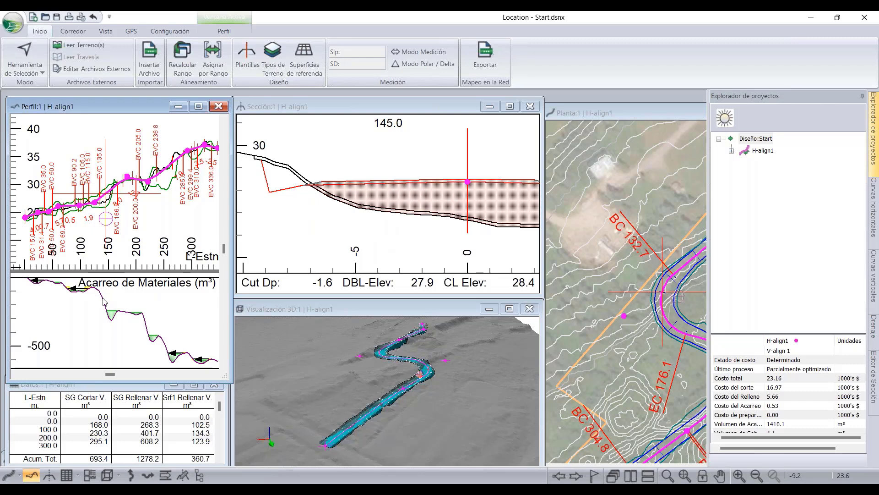
{"action": "scroll", "coordinate": [110, 333], "scroll_direction": "down", "scroll_amount": 2}
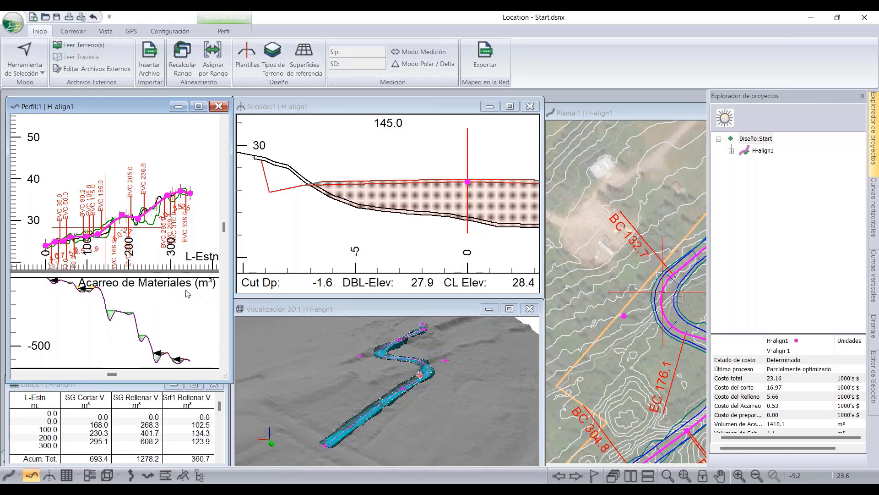
{"action": "left_click", "coordinate": [434, 198]}
{"action": "scroll", "coordinate": [382, 189], "scroll_direction": "down", "scroll_amount": 2}
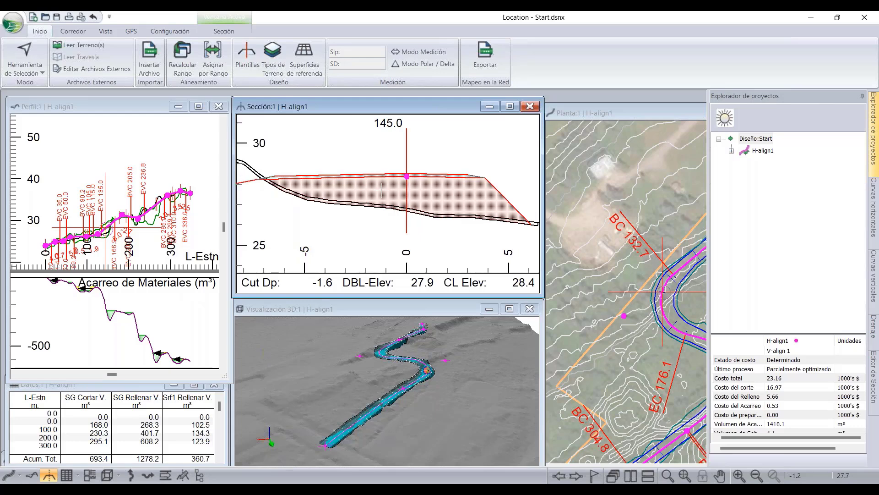
{"action": "right_click", "coordinate": [330, 188]}
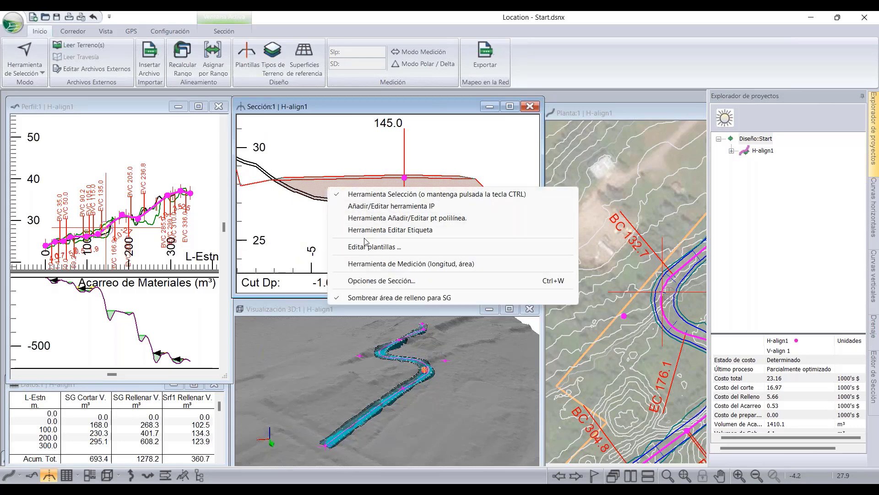
{"action": "left_click", "coordinate": [370, 281]}
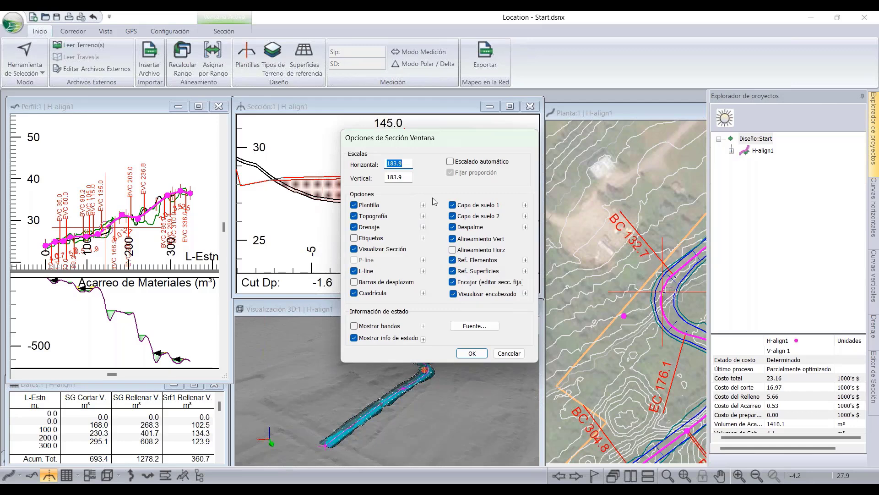
{"action": "left_click", "coordinate": [525, 227]}
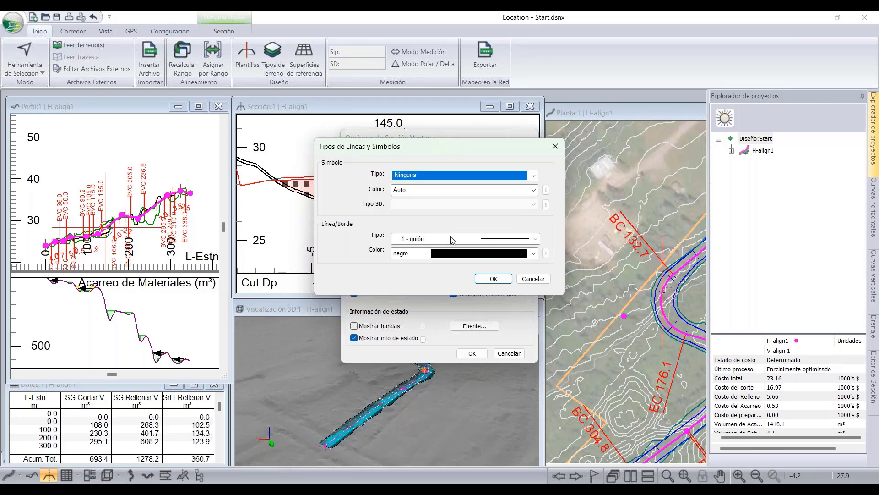
{"action": "left_click", "coordinate": [452, 241]}
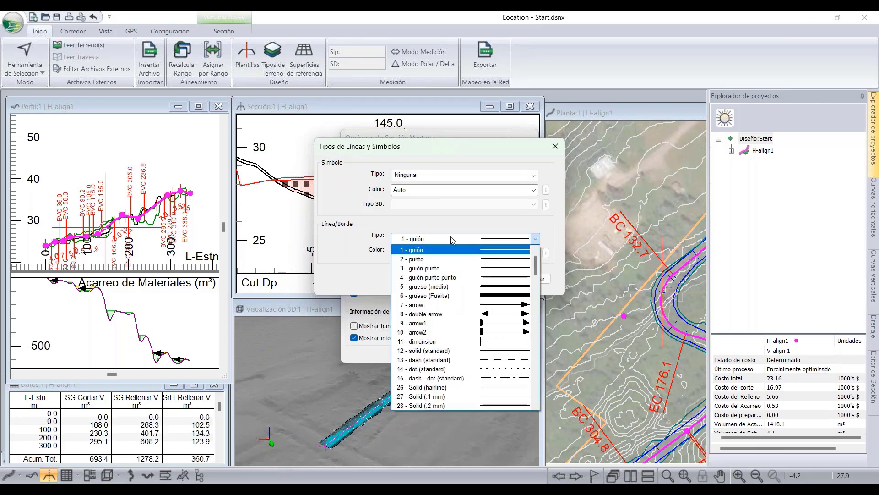
{"action": "left_click", "coordinate": [494, 361]}
{"action": "left_click", "coordinate": [494, 280]}
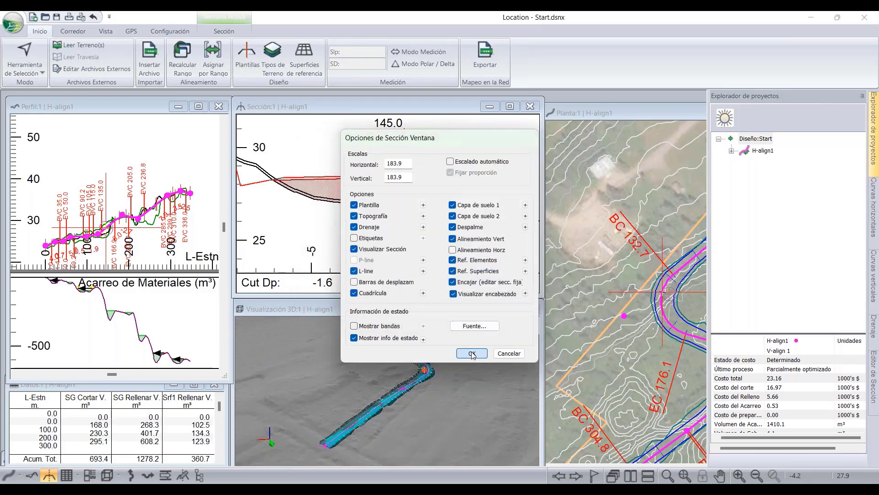
{"action": "left_click", "coordinate": [472, 354]}
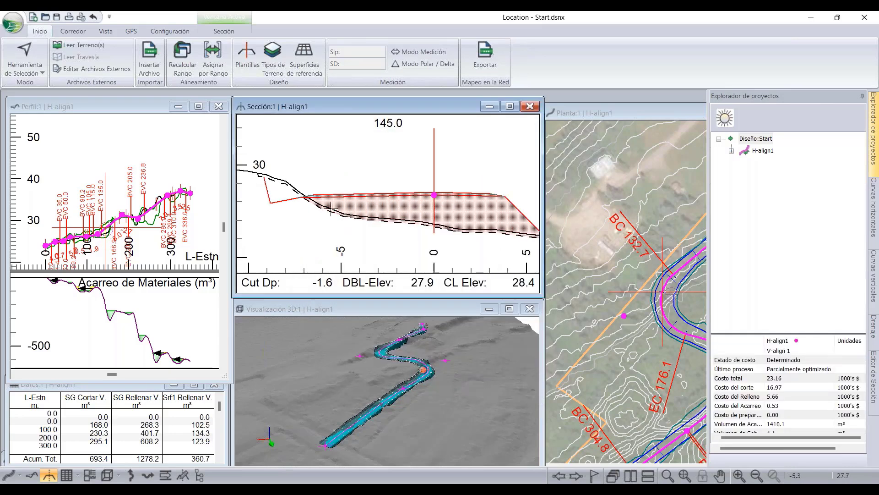
Measure the distance along the dashed stripping line from the fill slope's toe to the line's outer edge.
{"action": "scroll", "coordinate": [330, 209], "scroll_direction": "down", "scroll_amount": 1}
{"action": "middle_click_drag", "start_coordinate": [421, 222], "coordinate": [412, 208]}
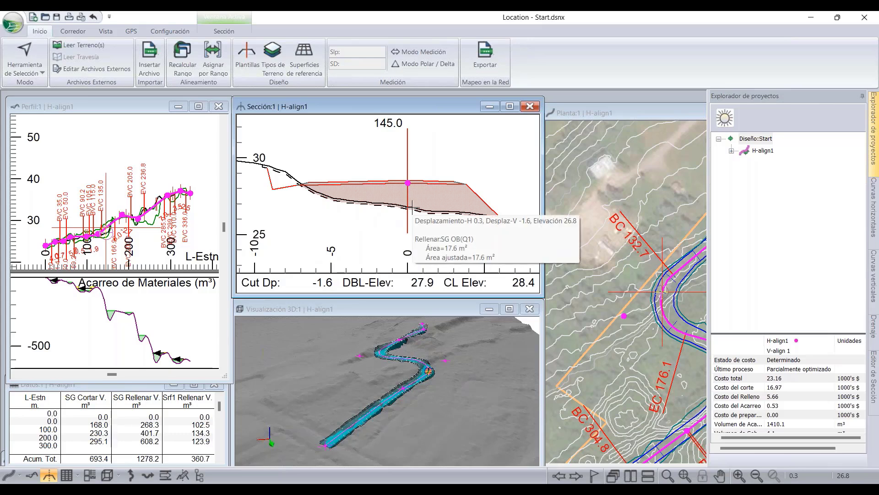
{"action": "scroll", "coordinate": [496, 213], "scroll_direction": "up", "scroll_amount": 5}
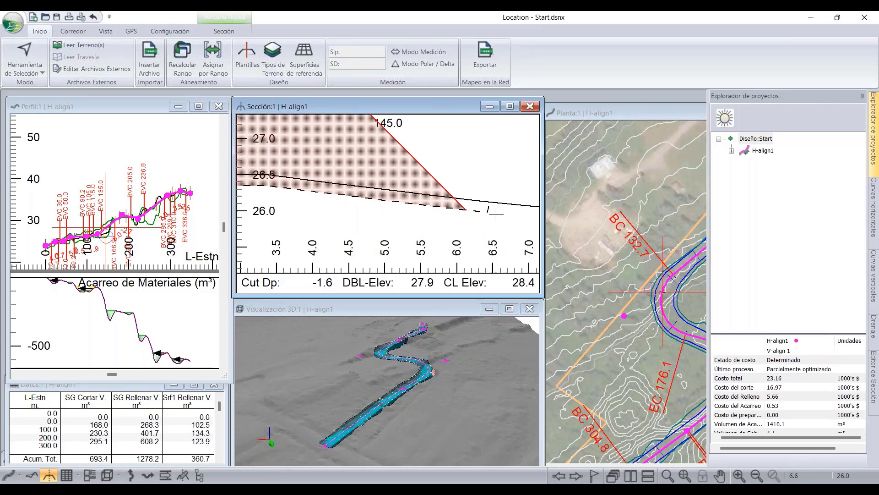
{"action": "scroll", "coordinate": [486, 210], "scroll_direction": "up", "scroll_amount": 1}
{"action": "scroll", "coordinate": [451, 204], "scroll_direction": "up", "scroll_amount": 1}
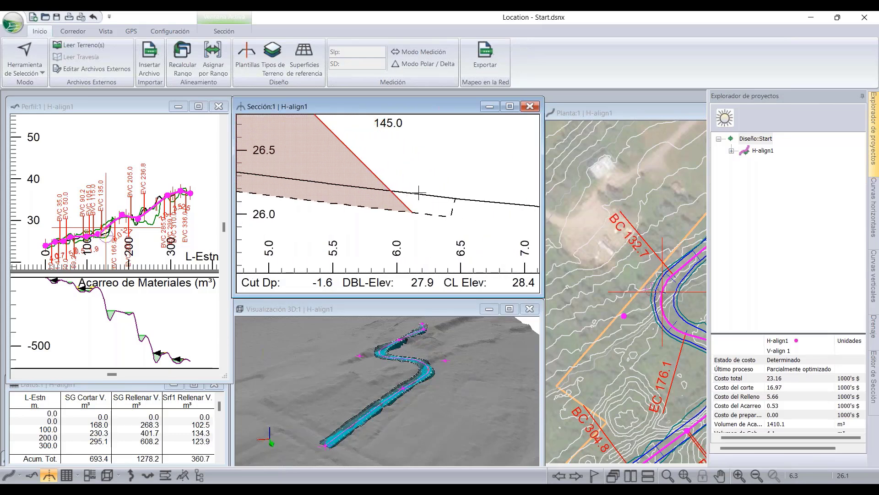
{"action": "right_click", "coordinate": [385, 172]}
{"action": "left_click", "coordinate": [436, 248]}
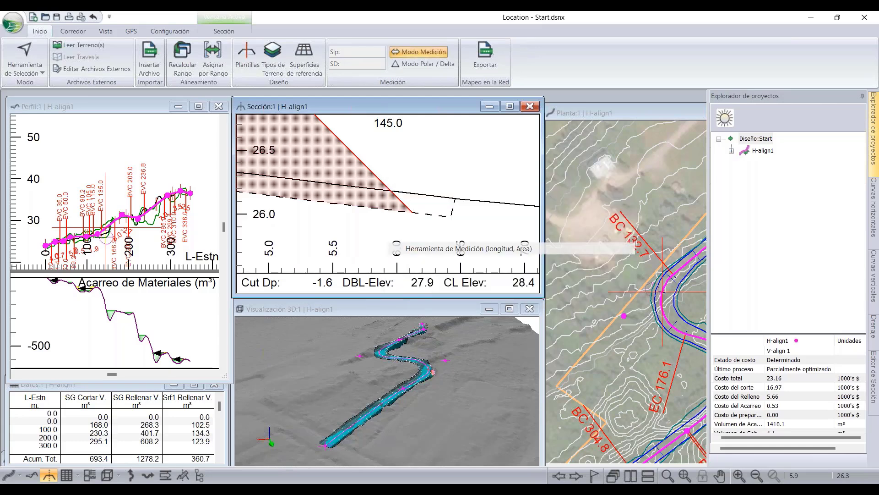
{"action": "left_click", "coordinate": [413, 213]}
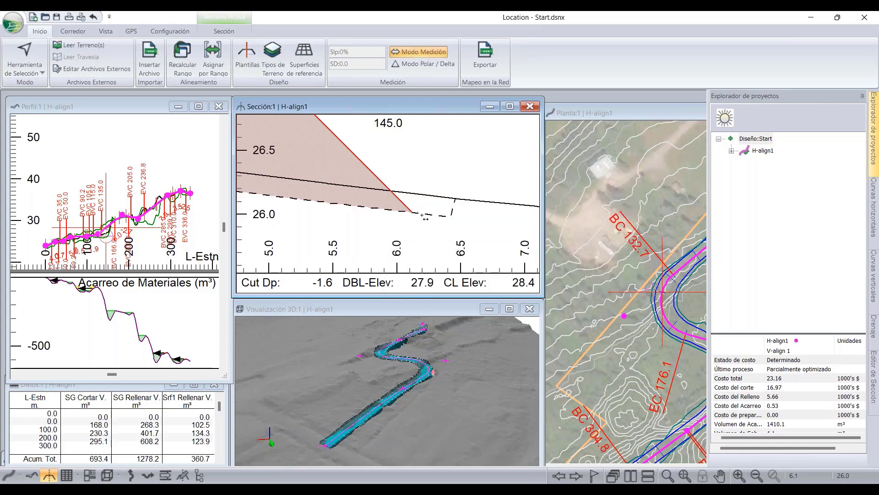
{"action": "left_click", "coordinate": [455, 219]}
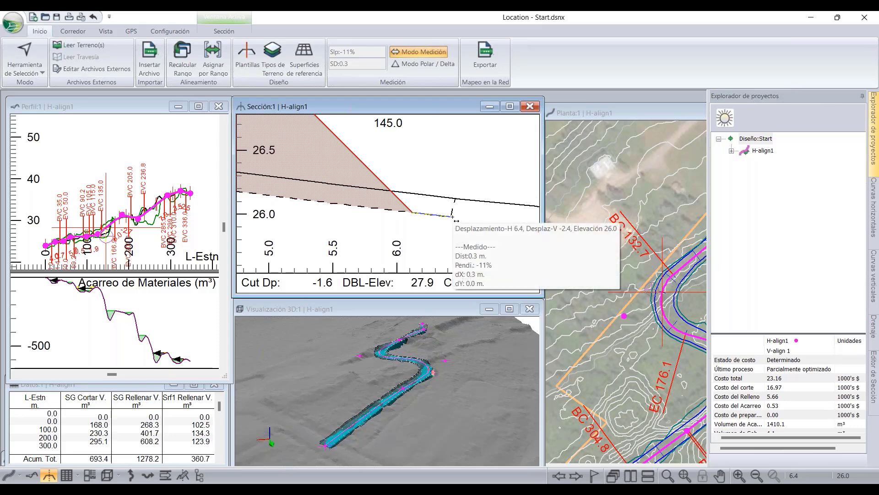
{"action": "key", "text": "Escape"}
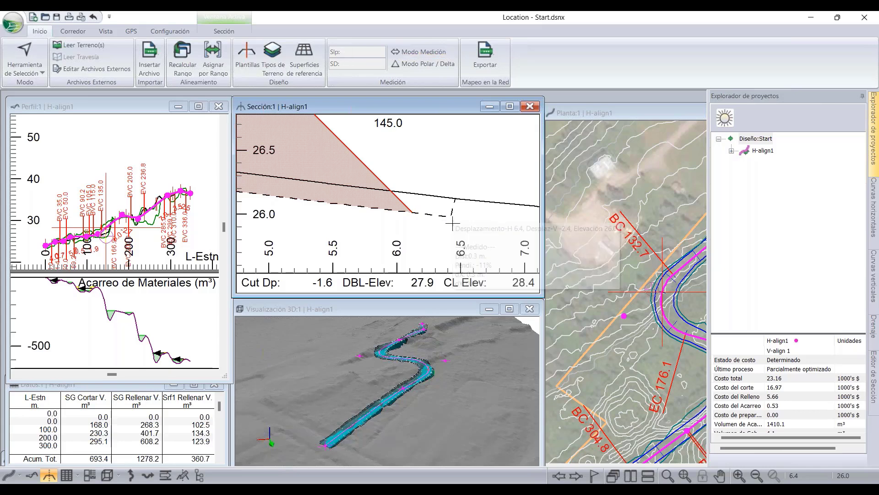
Open the column selection for the H-align1 data table through its data options.
{"action": "scroll", "coordinate": [451, 224], "scroll_direction": "down", "scroll_amount": 6}
{"action": "middle_click_drag", "start_coordinate": [435, 228], "coordinate": [431, 227]}
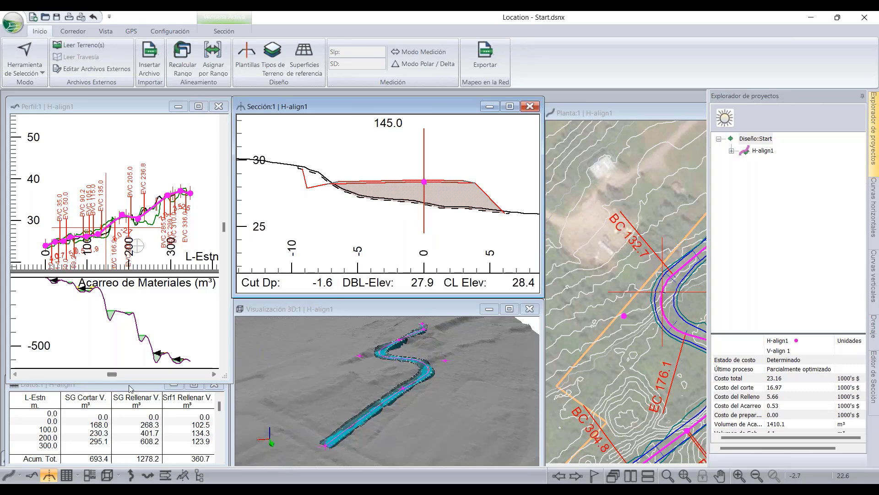
{"action": "left_click", "coordinate": [109, 384]}
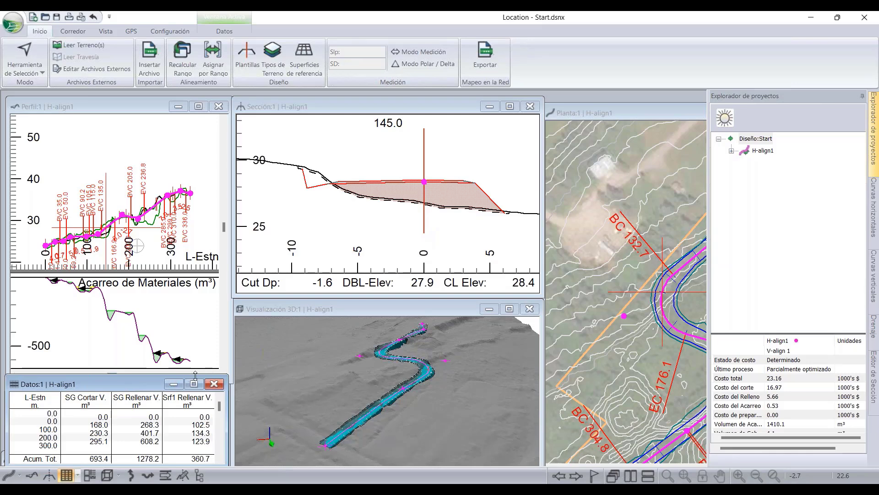
{"action": "right_click", "coordinate": [139, 419]}
{"action": "left_click", "coordinate": [140, 391]}
{"action": "scroll", "coordinate": [147, 428], "scroll_direction": "down", "scroll_amount": 2}
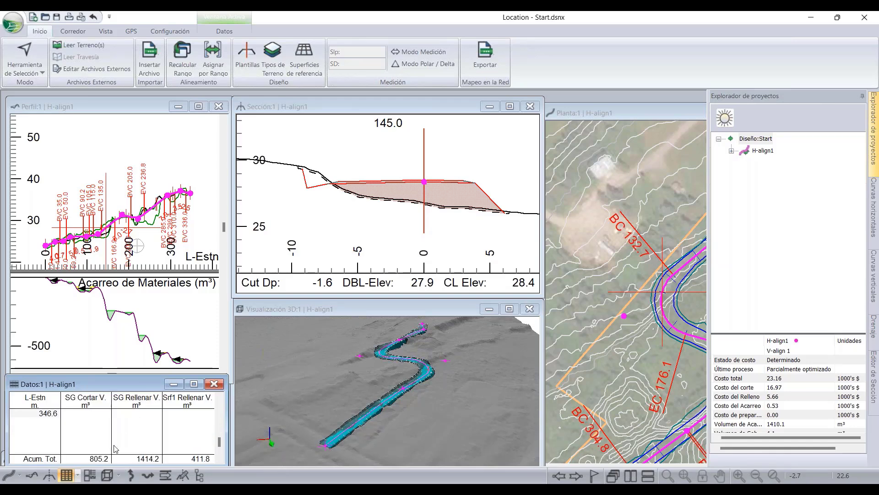
{"action": "right_click", "coordinate": [134, 430]}
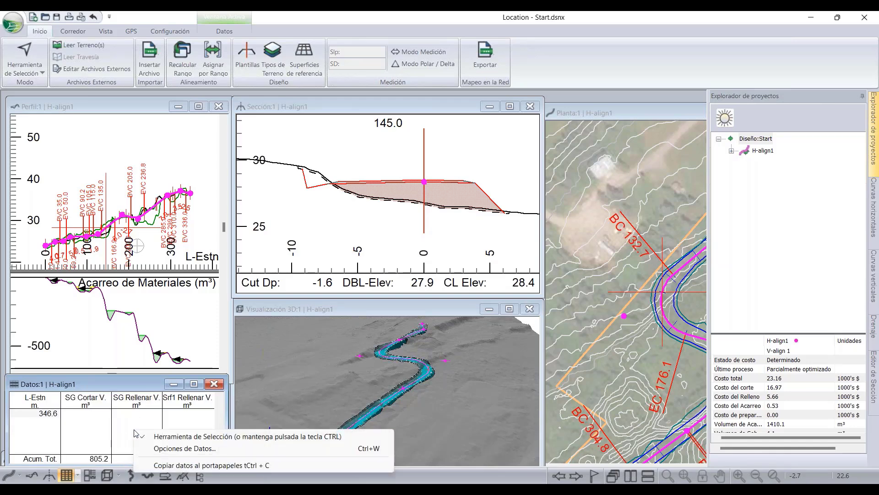
{"action": "left_click", "coordinate": [156, 451]}
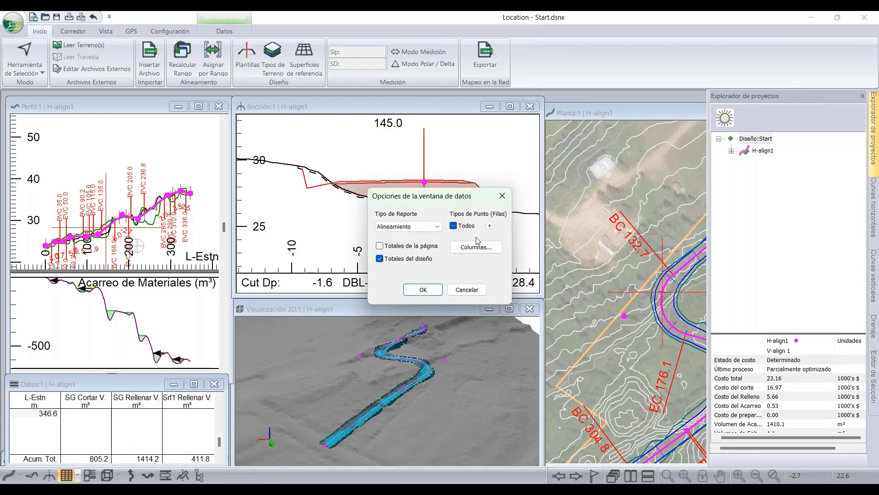
{"action": "left_click", "coordinate": [482, 249]}
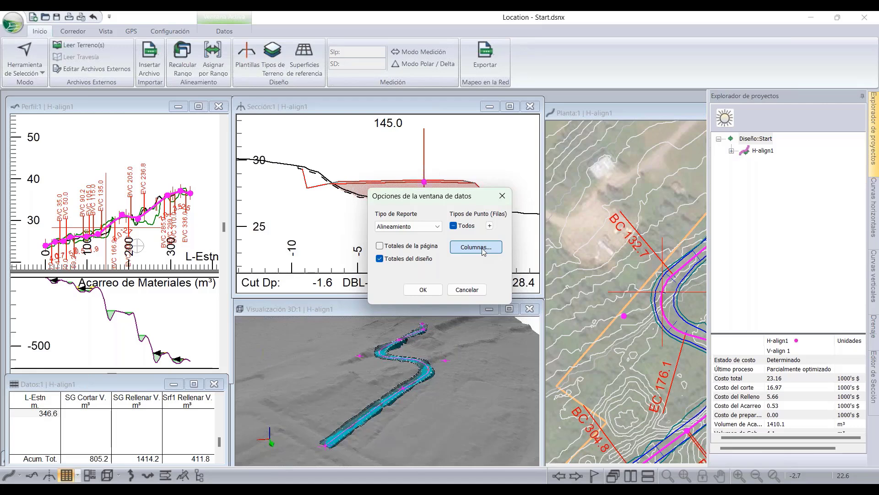
Add the stripping volume field "Strip V." from Volúmenes Generales to the data table's selected columns.
{"action": "scroll", "coordinate": [358, 233], "scroll_direction": "down", "scroll_amount": 3}
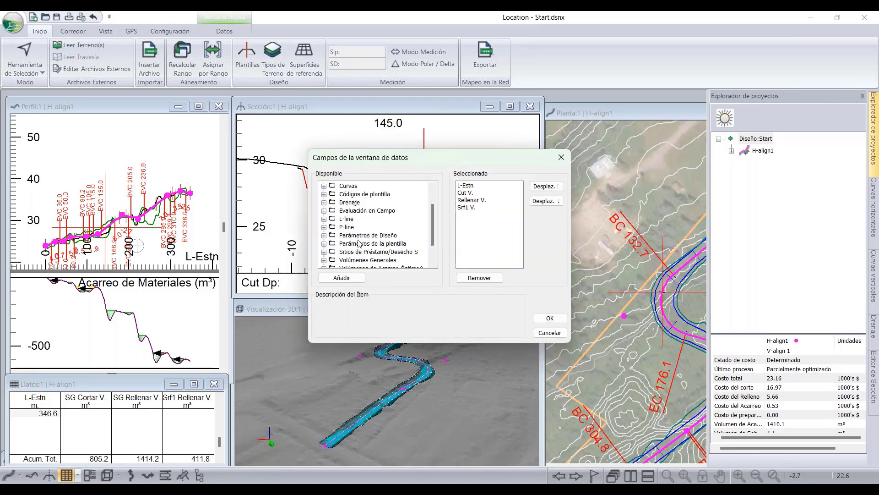
{"action": "scroll", "coordinate": [359, 243], "scroll_direction": "down", "scroll_amount": 1}
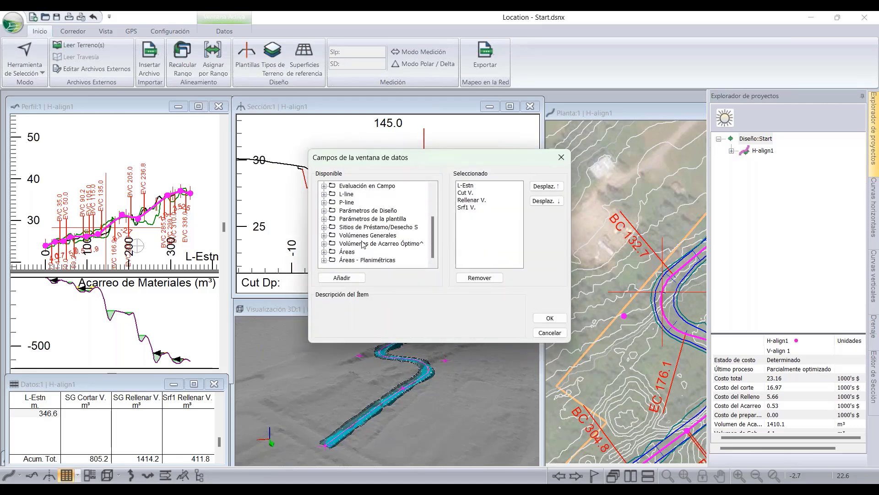
{"action": "left_click", "coordinate": [323, 235]}
{"action": "scroll", "coordinate": [400, 229], "scroll_direction": "down", "scroll_amount": 7}
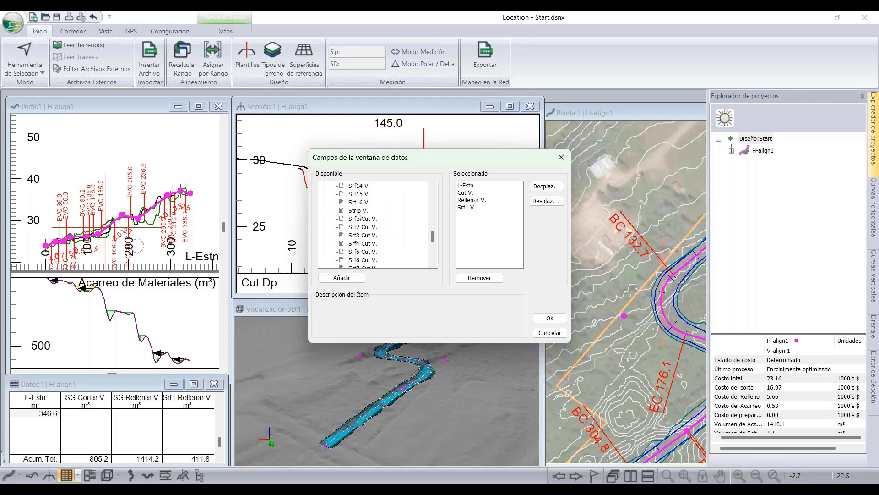
{"action": "left_click", "coordinate": [358, 212]}
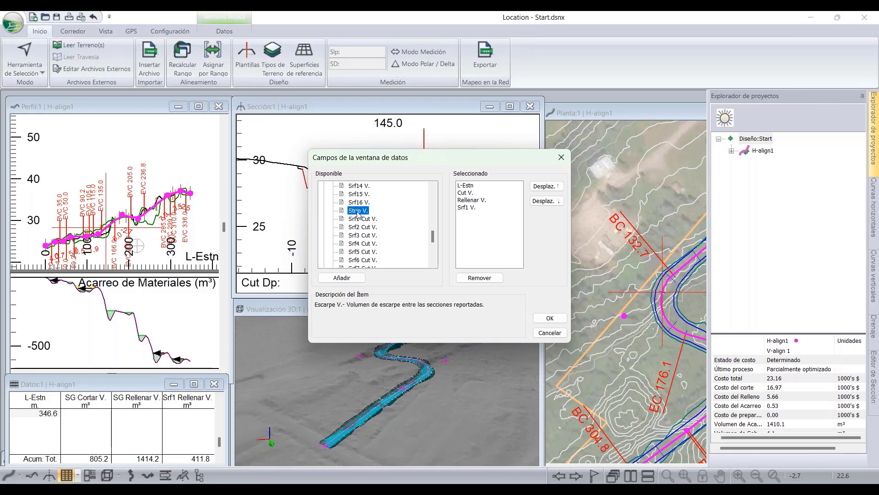
{"action": "double_click", "coordinate": [358, 211]}
{"action": "left_click", "coordinate": [550, 317]}
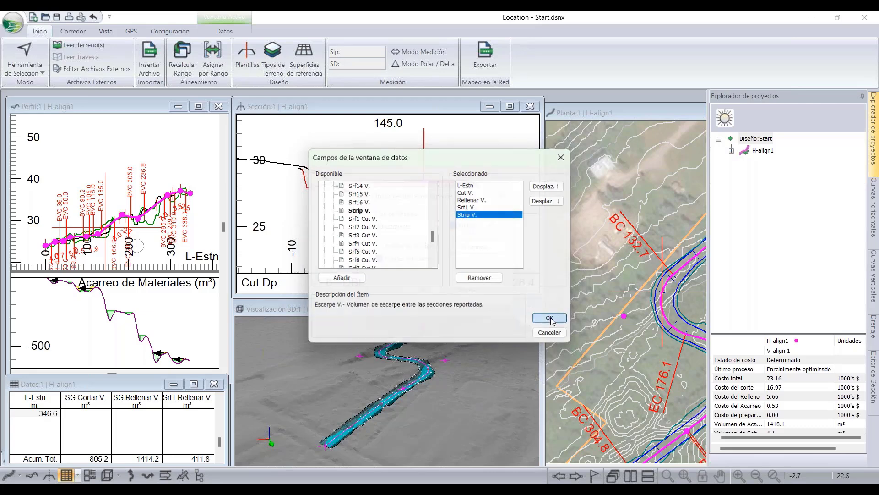
Move the "Strip V." column directly after L-Estn and apply the data table options.
{"action": "left_click", "coordinate": [480, 248]}
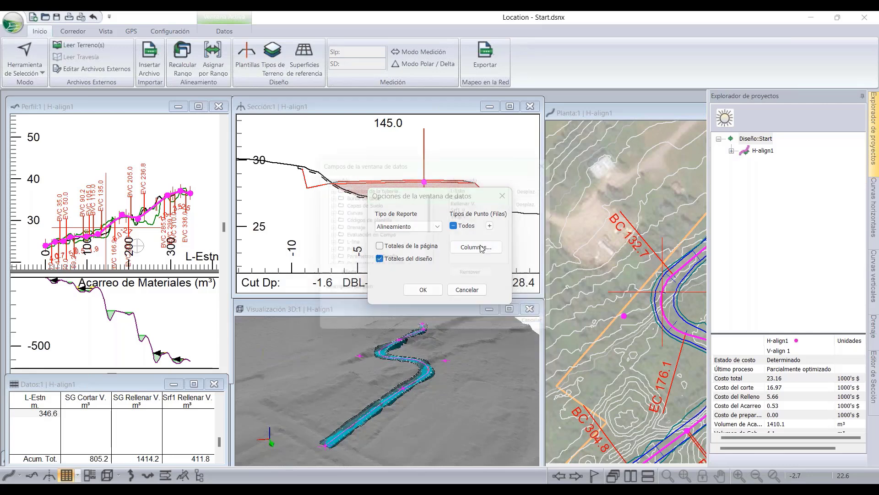
{"action": "left_click", "coordinate": [468, 214]}
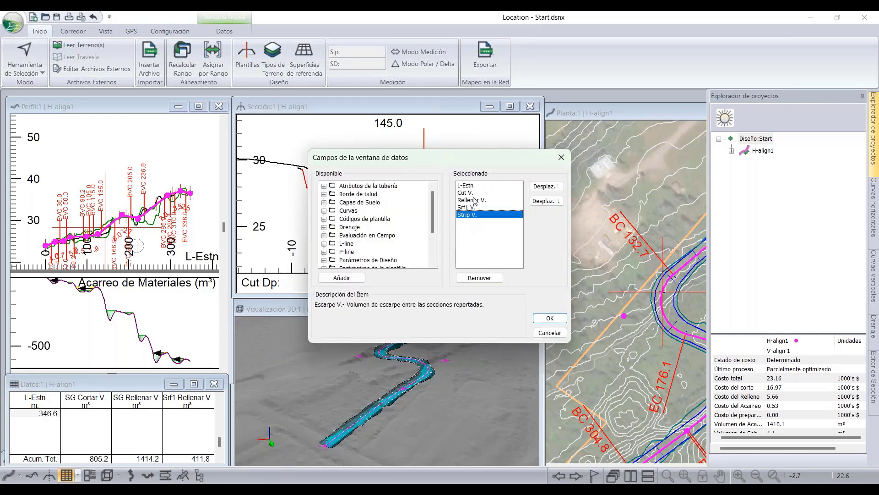
{"action": "left_click", "coordinate": [545, 187]}
{"action": "left_click", "coordinate": [545, 187]}
{"action": "left_click", "coordinate": [546, 186]}
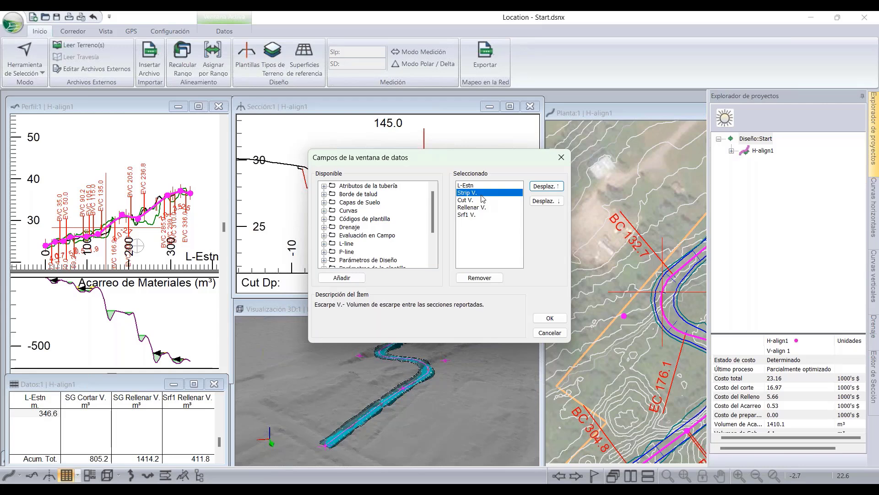
{"action": "left_click", "coordinate": [549, 318]}
{"action": "left_click", "coordinate": [419, 291]}
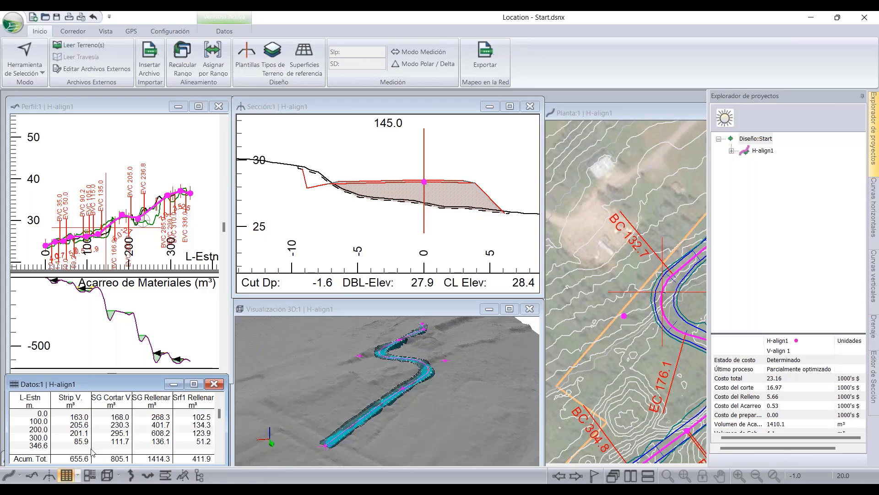
Load the ground types library NORMAL_SPANISH.GDX into the Tipos de Terreno settings.
{"action": "left_click", "coordinate": [274, 55]}
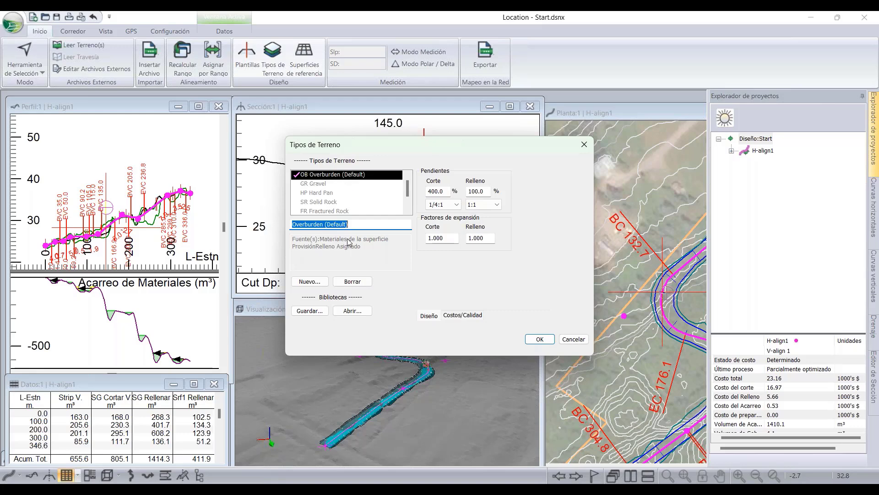
{"action": "left_click", "coordinate": [360, 310]}
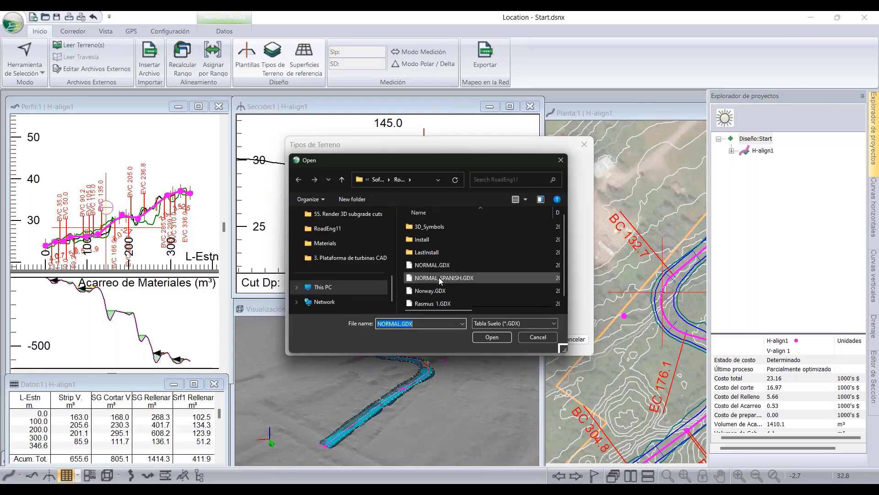
{"action": "left_click", "coordinate": [444, 279]}
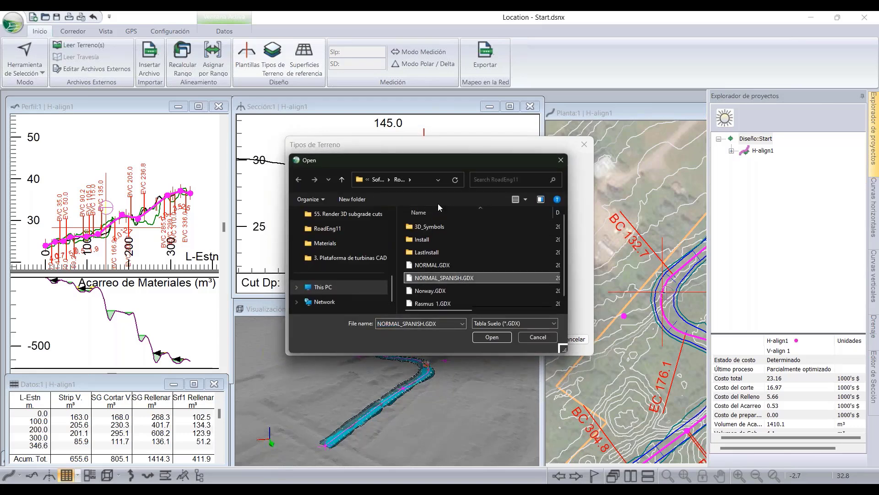
{"action": "left_click_drag", "start_coordinate": [388, 161], "coordinate": [465, 144]}
{"action": "left_click", "coordinate": [573, 320]}
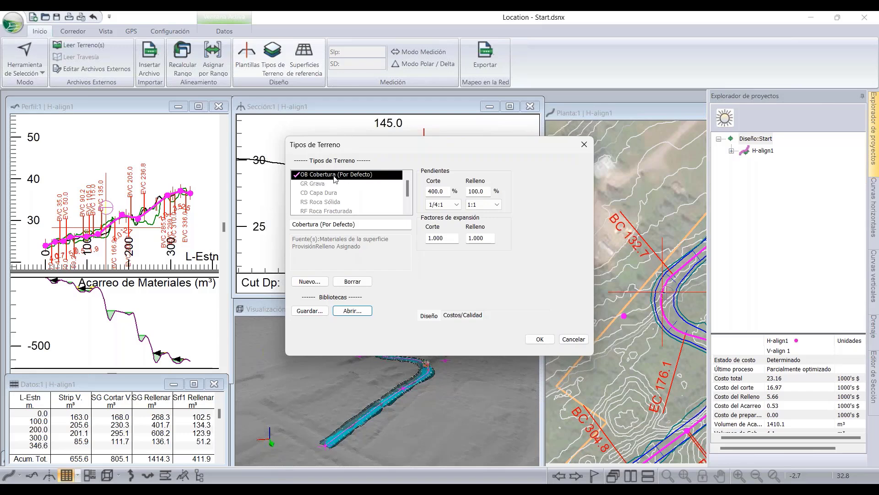
Review the slopes and expansion factors of the loaded ground types, from Grava to Material No Consolidado.
{"action": "left_click", "coordinate": [325, 184]}
{"action": "left_click", "coordinate": [340, 193]}
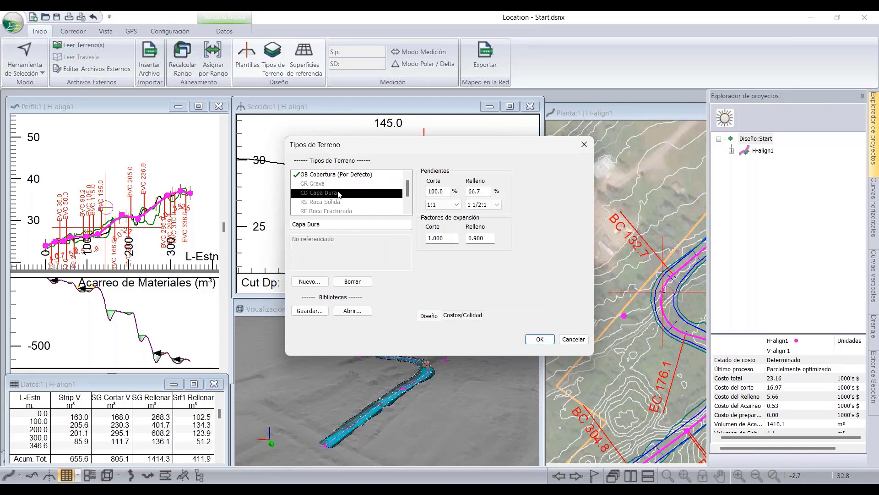
{"action": "left_click", "coordinate": [345, 203]}
{"action": "left_click", "coordinate": [350, 211]}
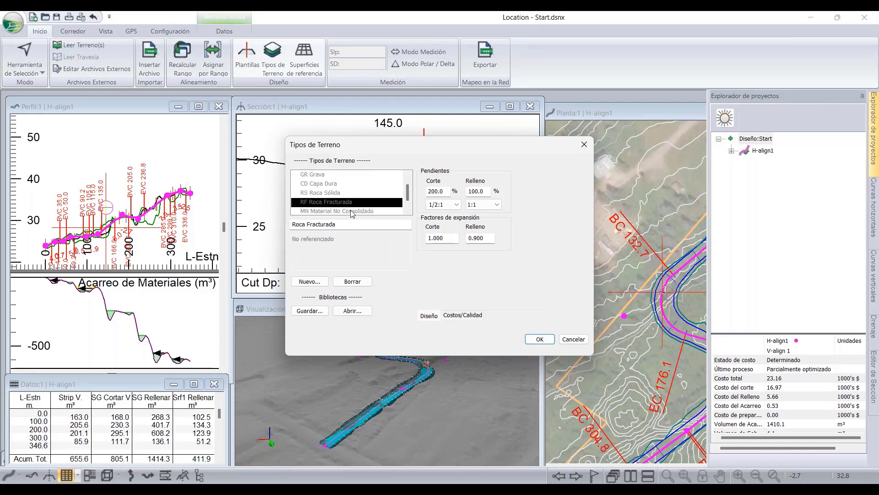
{"action": "left_click", "coordinate": [359, 212]}
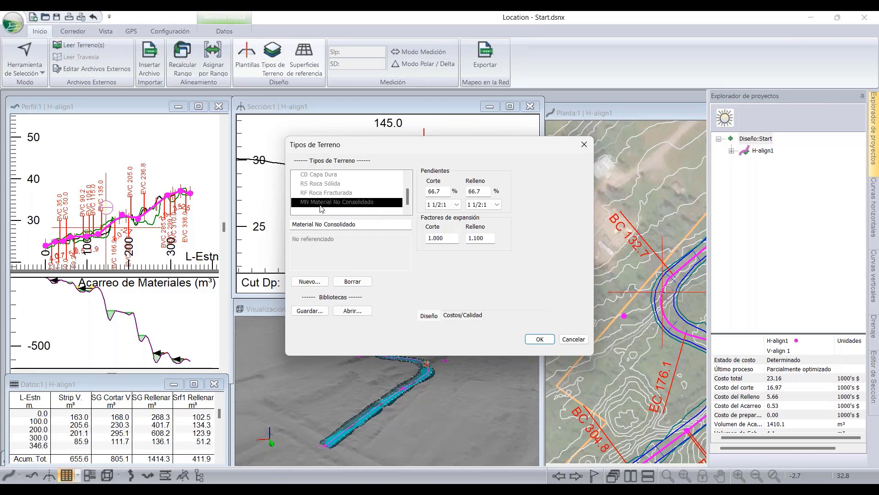
{"action": "left_click_drag", "start_coordinate": [412, 146], "coordinate": [571, 95]}
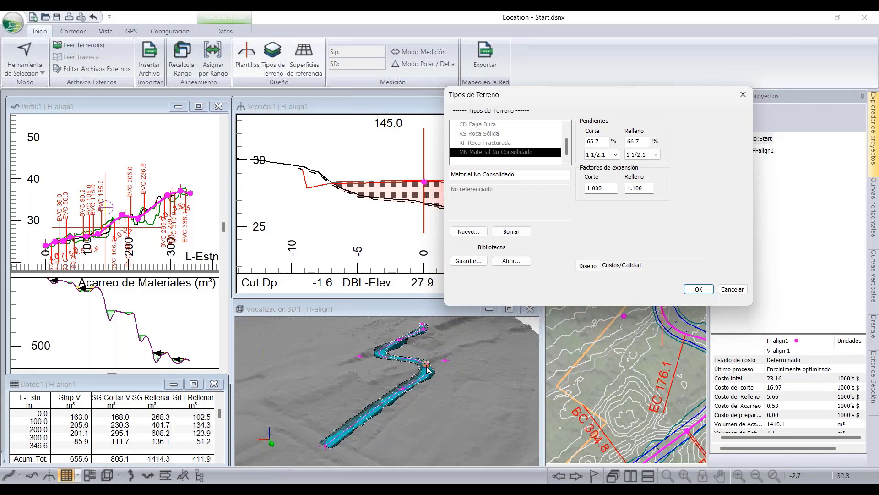
{"action": "left_click", "coordinate": [502, 147]}
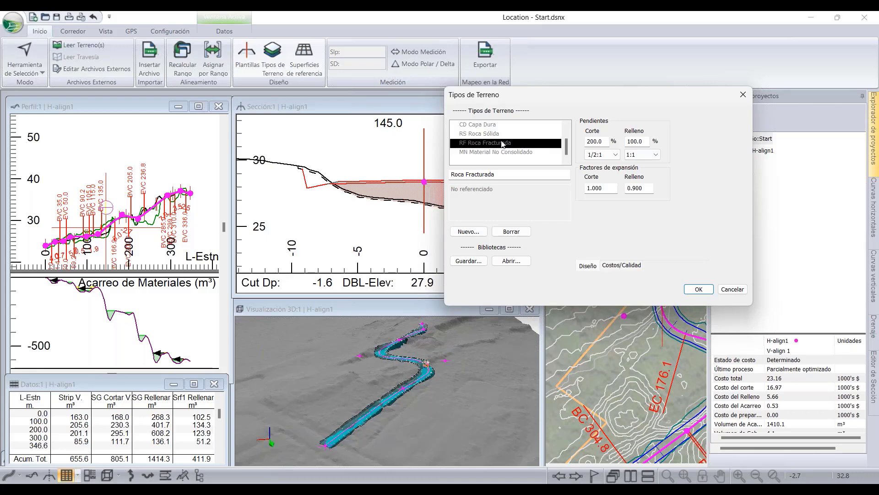
{"action": "left_click", "coordinate": [507, 153]}
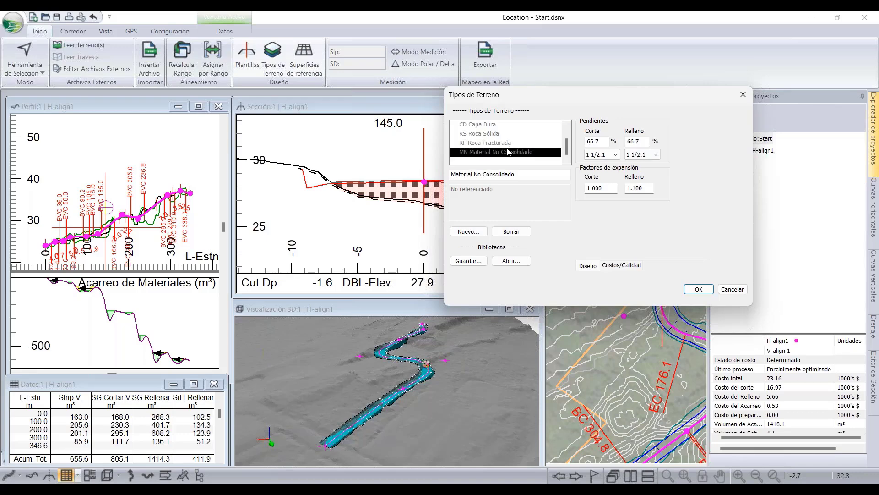
{"action": "scroll", "coordinate": [507, 152], "scroll_direction": "up", "scroll_amount": 1}
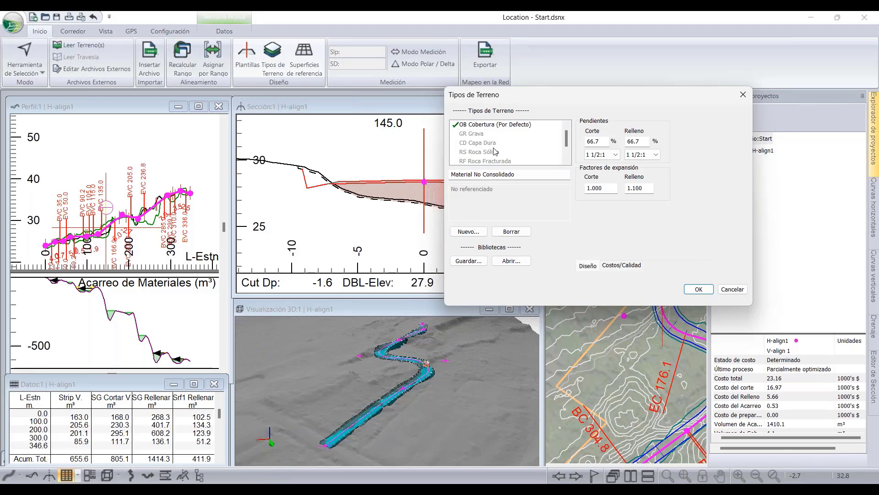
{"action": "scroll", "coordinate": [495, 152], "scroll_direction": "down", "scroll_amount": 1}
{"action": "scroll", "coordinate": [497, 151], "scroll_direction": "up", "scroll_amount": 1}
{"action": "left_click", "coordinate": [480, 135]}
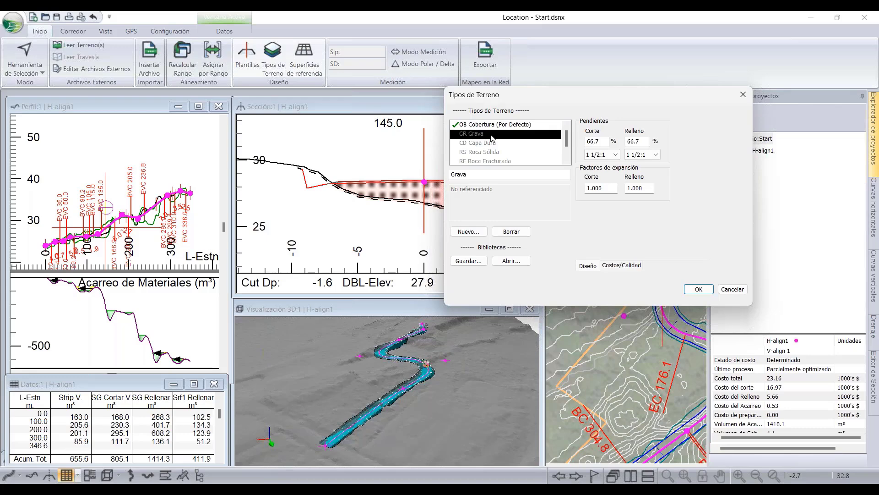
Create a new ground type with ID LI and description "Limo" as a copy of MN Material No Consolidado.
{"action": "scroll", "coordinate": [492, 136], "scroll_direction": "down", "scroll_amount": 1}
{"action": "left_click", "coordinate": [498, 152]}
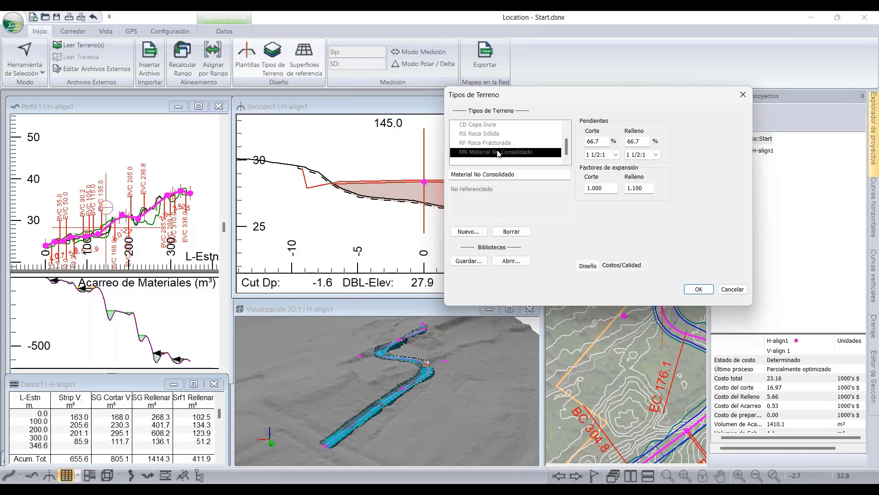
{"action": "left_click", "coordinate": [474, 232]}
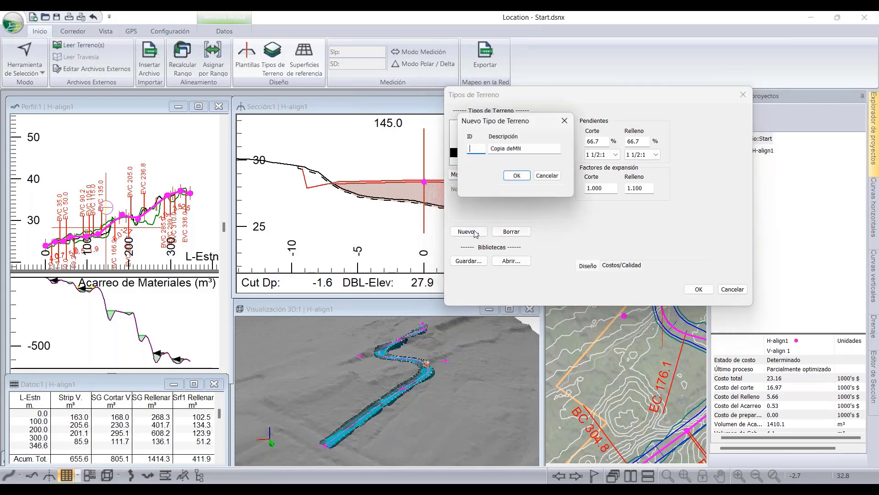
{"action": "left_click_drag", "start_coordinate": [538, 121], "coordinate": [509, 120]}
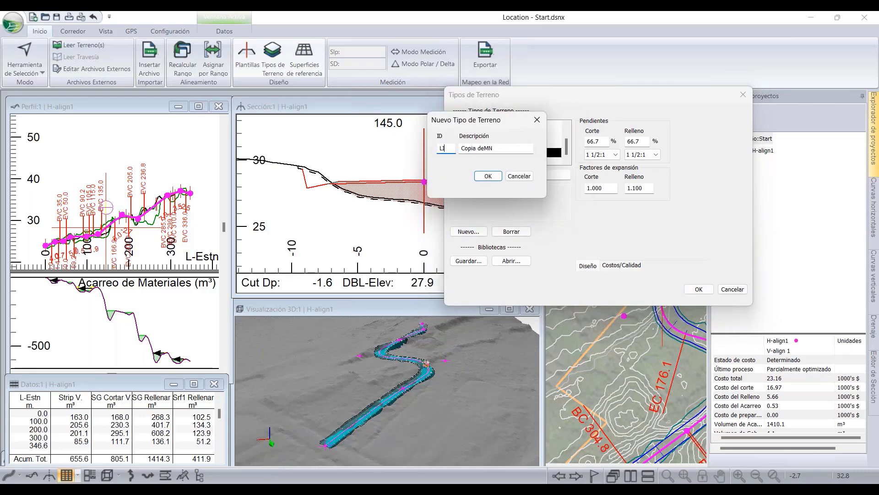
{"action": "key", "text": "Tab"}
{"action": "type", "text": "L"}
{"action": "left_click", "coordinate": [488, 176]}
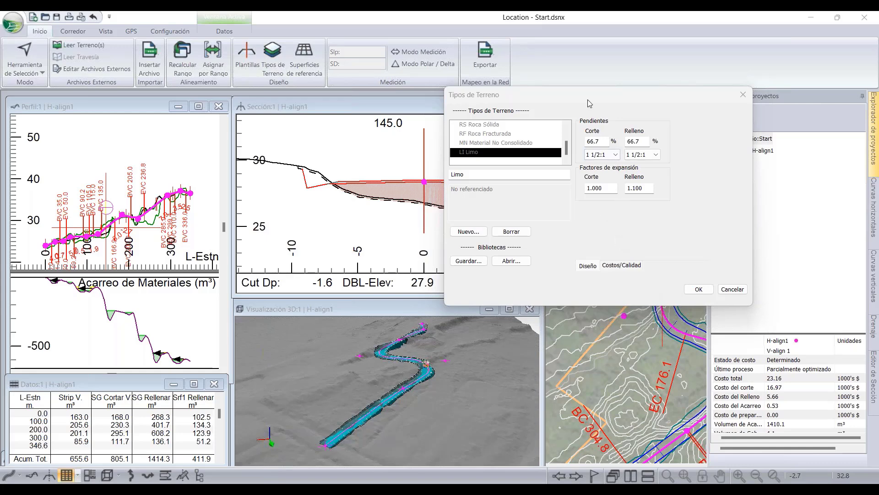
Set the Limo ground type's cut and fill slopes to 3:1 and its fill expansion factor to 1.0.
{"action": "left_click_drag", "start_coordinate": [584, 93], "coordinate": [477, 103]}
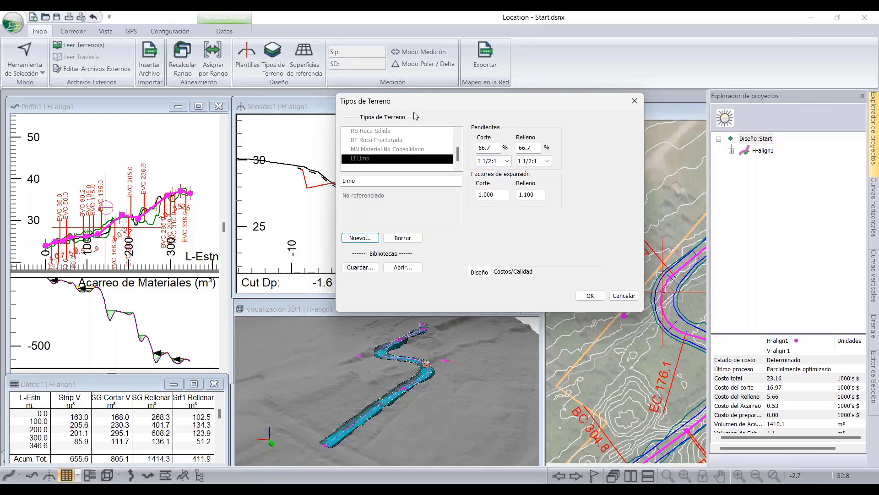
{"action": "left_click_drag", "start_coordinate": [415, 100], "coordinate": [358, 98]}
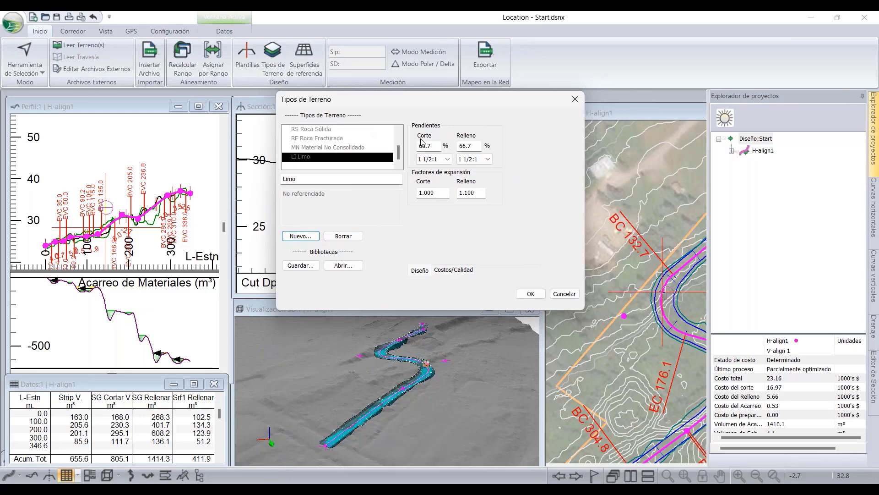
{"action": "left_click", "coordinate": [430, 160]}
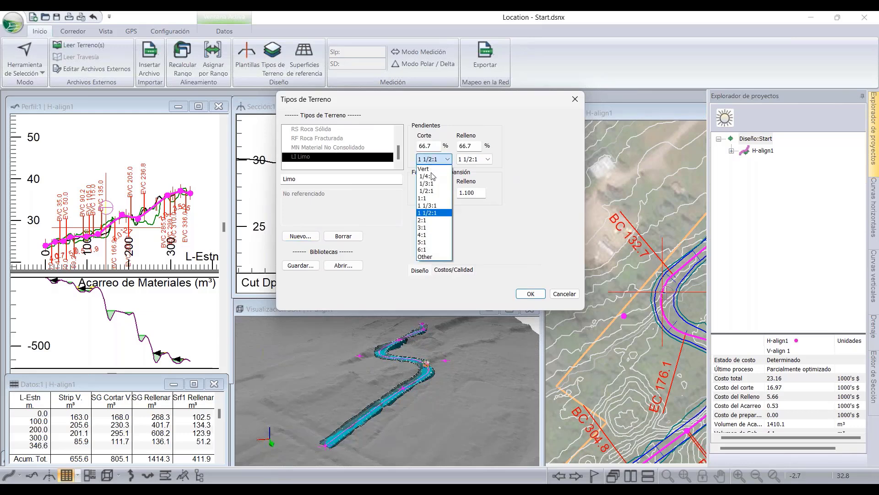
{"action": "left_click", "coordinate": [427, 227]}
{"action": "left_click", "coordinate": [475, 159]}
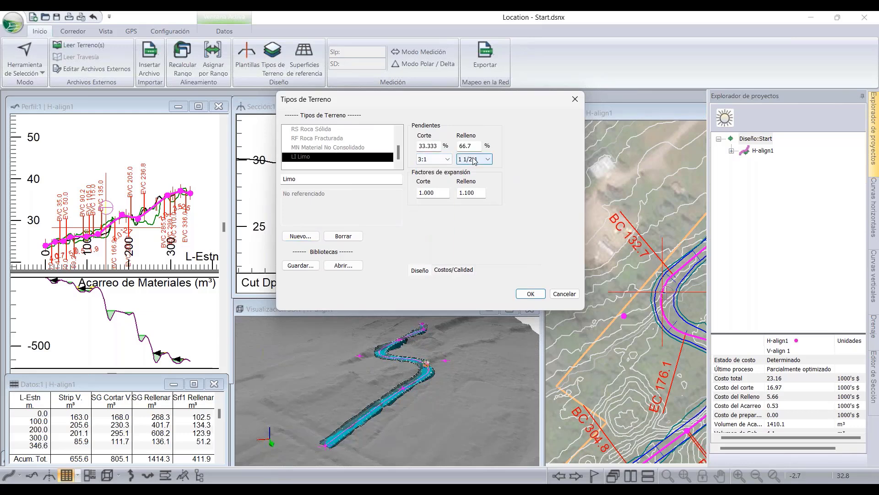
{"action": "left_click", "coordinate": [464, 227]}
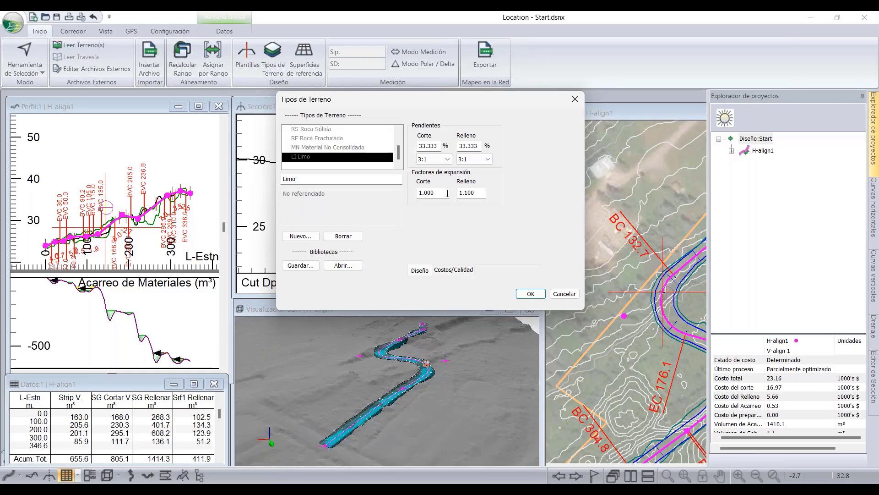
{"action": "left_click_drag", "start_coordinate": [476, 193], "coordinate": [465, 193]}
{"action": "type", "text": "0"}
Set Limo's material quality to Q1 (peor), accept the ground types, and recalculate the alignment range including costs.
{"action": "left_click", "coordinate": [458, 271]}
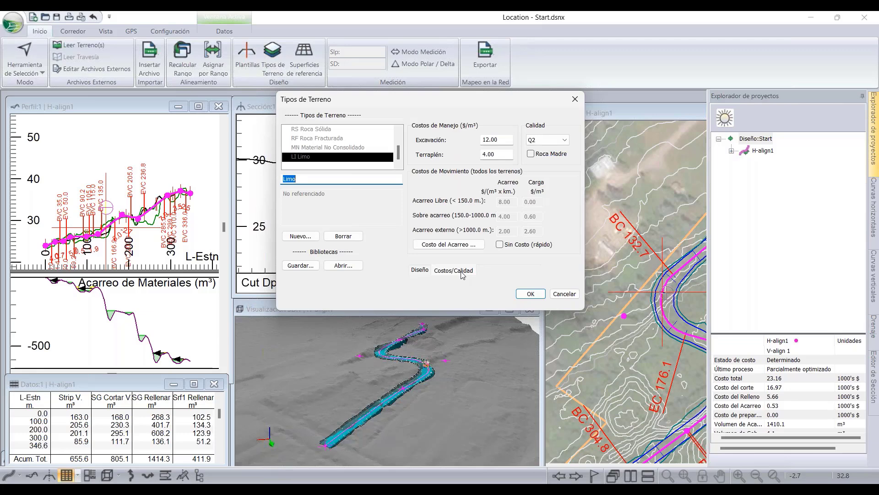
{"action": "left_click", "coordinate": [547, 140]}
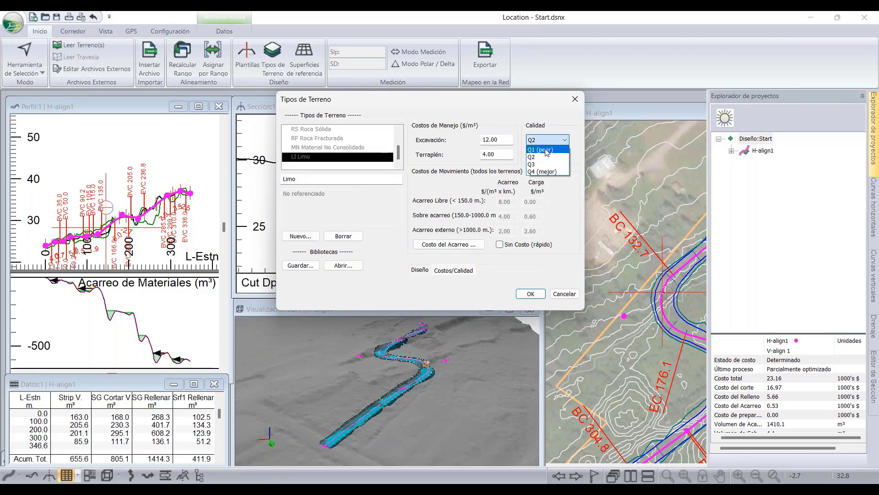
{"action": "left_click", "coordinate": [547, 150]}
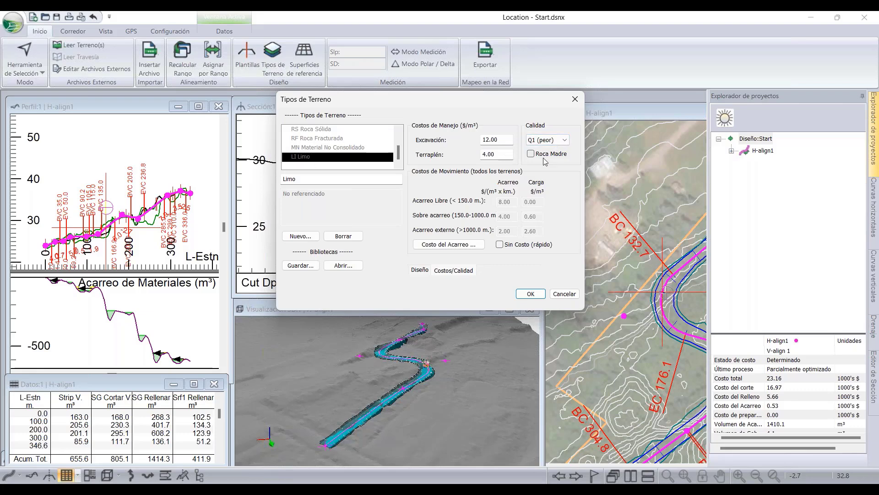
{"action": "left_click", "coordinate": [529, 295]}
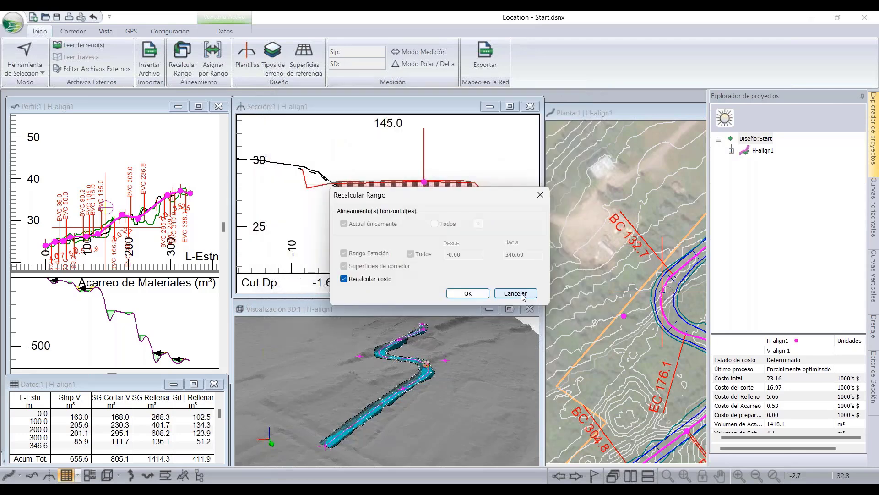
{"action": "left_click", "coordinate": [476, 295]}
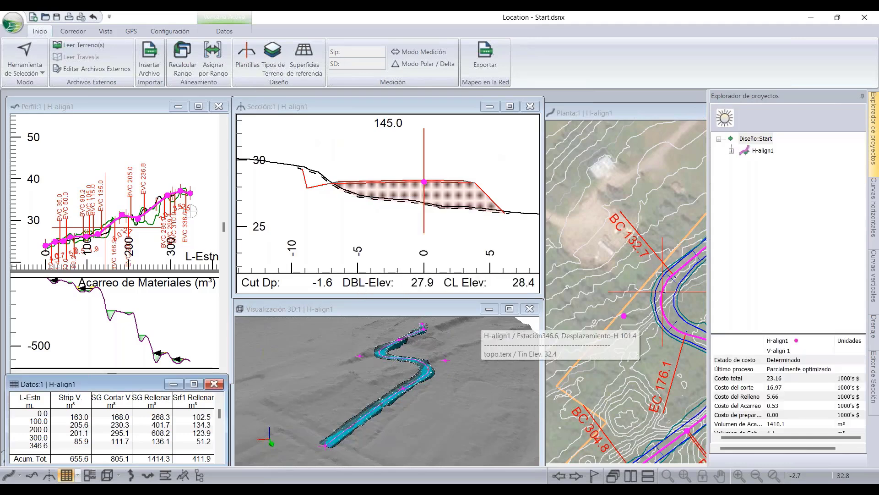
In the sub-horizon range parameters, define soil layers with LI Limo as Capa 1 and RF Roca Fracturada as Capa 2.
{"action": "left_click", "coordinate": [380, 204]}
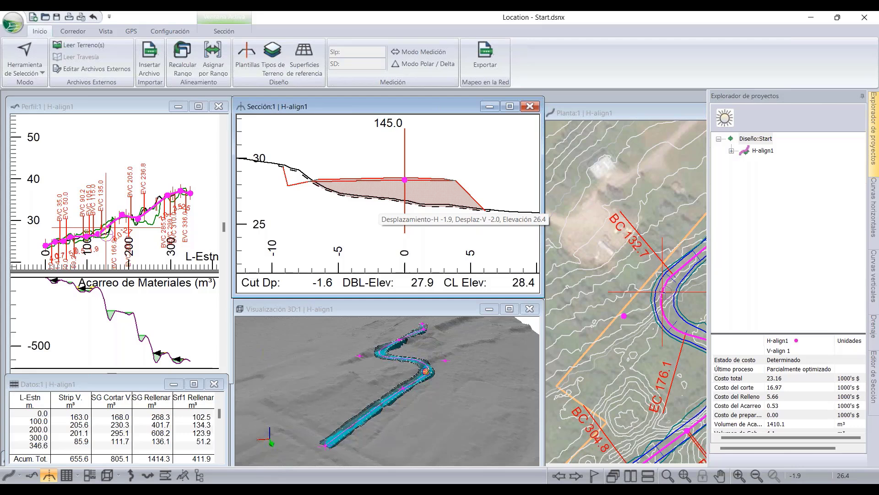
{"action": "left_click", "coordinate": [213, 70]}
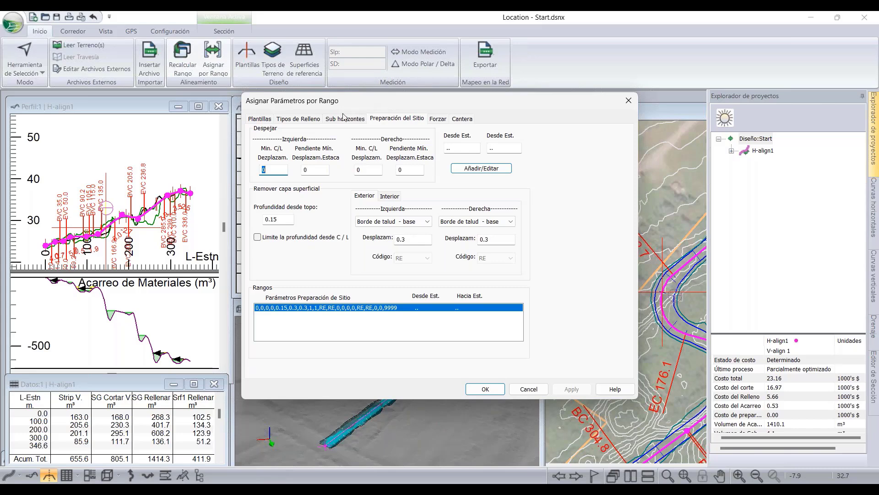
{"action": "left_click", "coordinate": [340, 119]}
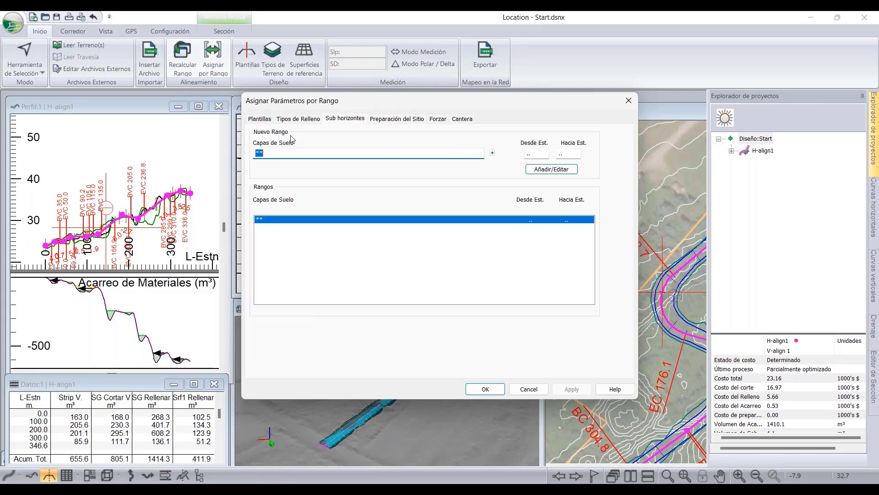
{"action": "left_click", "coordinate": [492, 153]}
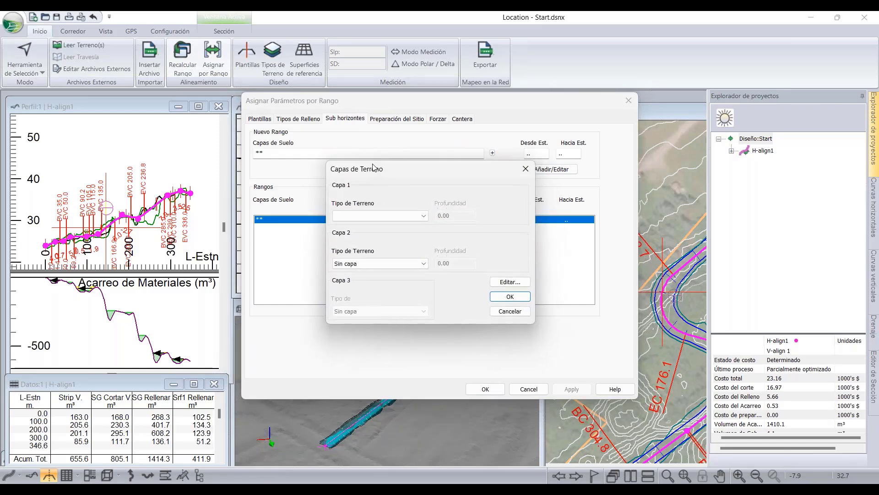
{"action": "left_click_drag", "start_coordinate": [374, 168], "coordinate": [354, 151]}
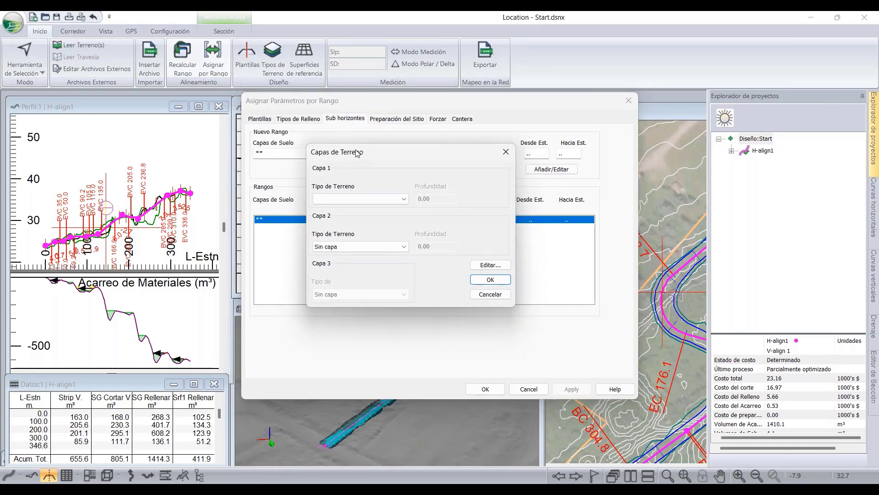
{"action": "left_click", "coordinate": [359, 198]}
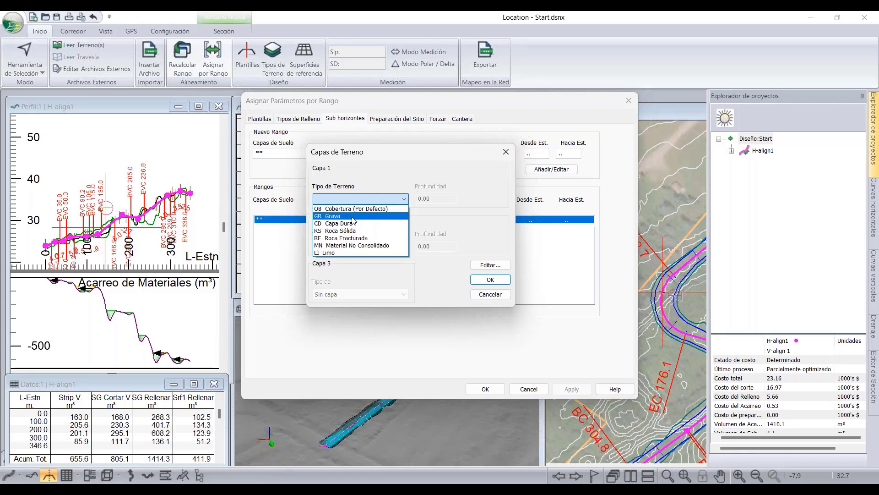
{"action": "left_click", "coordinate": [359, 253]}
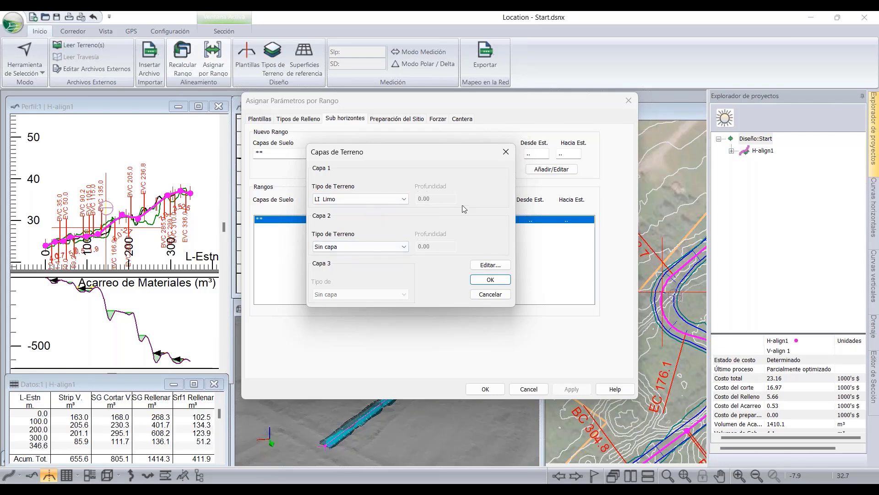
{"action": "left_click", "coordinate": [381, 247]}
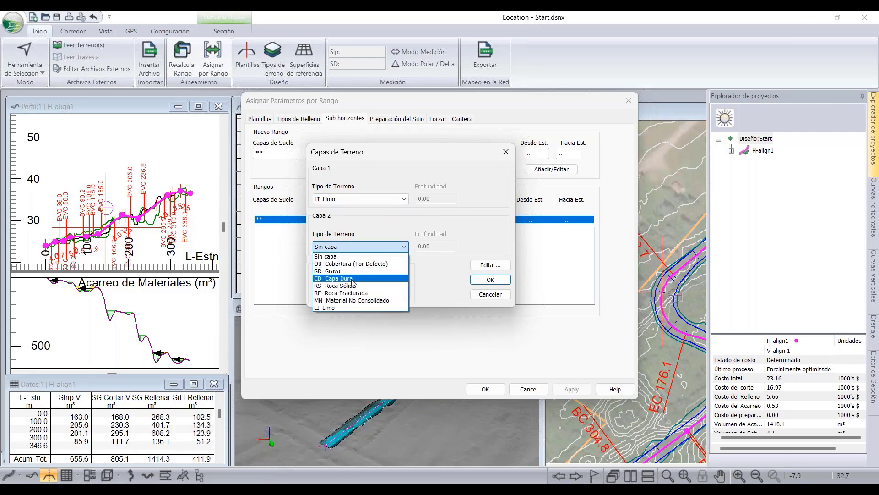
{"action": "left_click", "coordinate": [364, 293]}
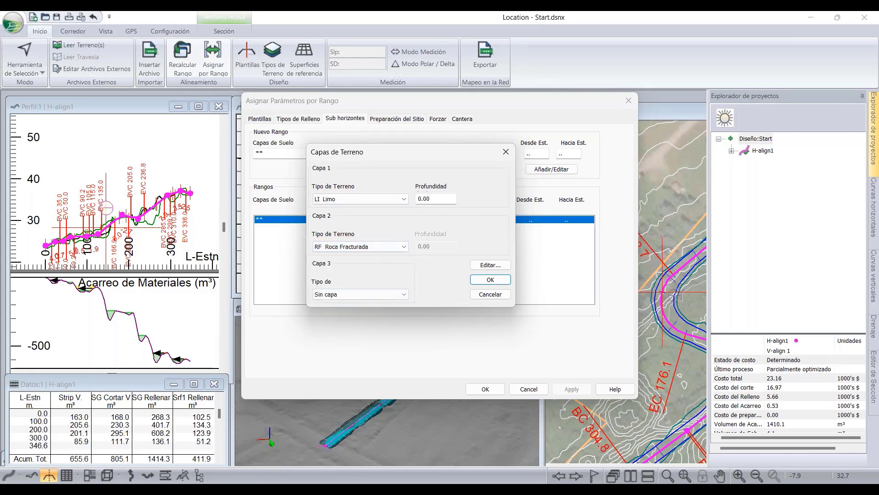
Set the Limo layer depth to 3.5 and assign the layers from the alignment start to station 155.
{"action": "double_click", "coordinate": [425, 199]}
{"action": "type", "text": "3.5"}
{"action": "left_click", "coordinate": [490, 280]}
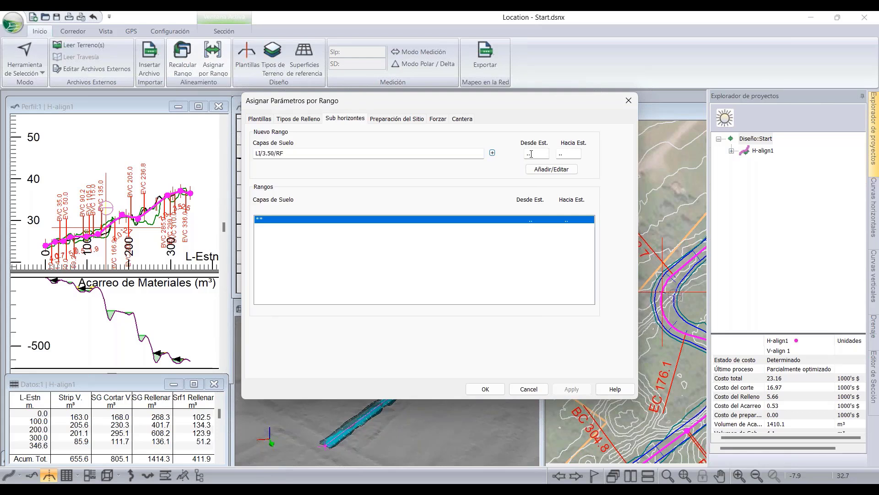
{"action": "left_click", "coordinate": [557, 155]}
{"action": "type", "text": "155"}
{"action": "left_click", "coordinate": [552, 169]}
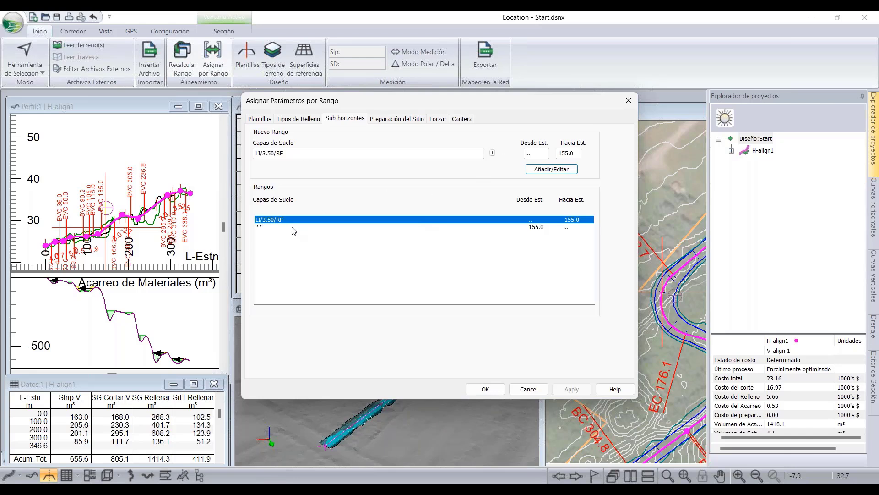
For the range from station 155 onward, choose LI Limo for Capa 1 and RF Roca Fracturada for Capa 2.
{"action": "left_click", "coordinate": [369, 229]}
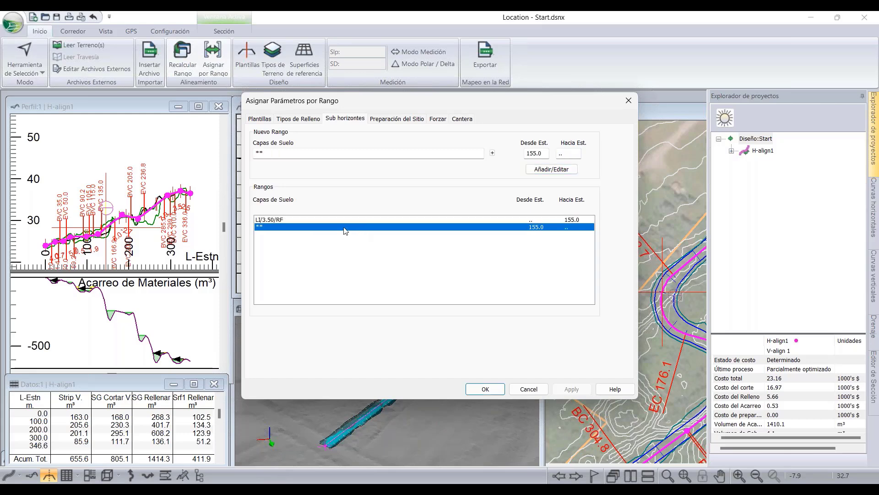
{"action": "left_click", "coordinate": [492, 153]}
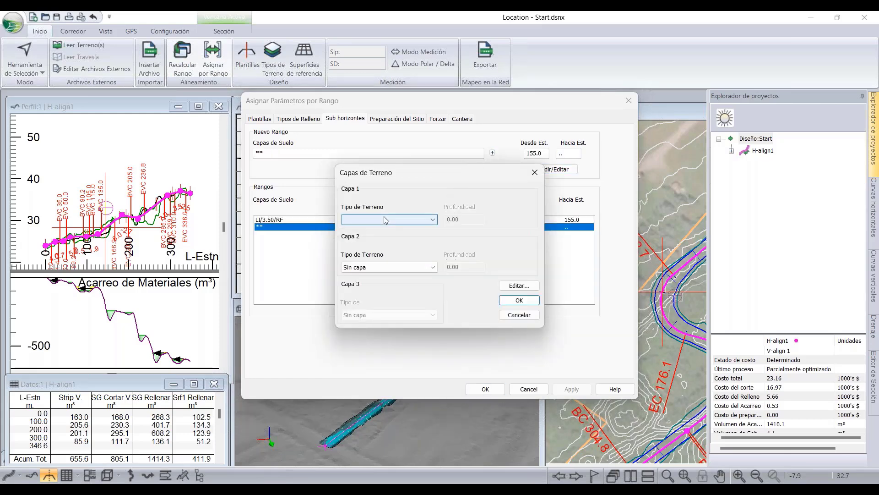
{"action": "left_click", "coordinate": [384, 218]}
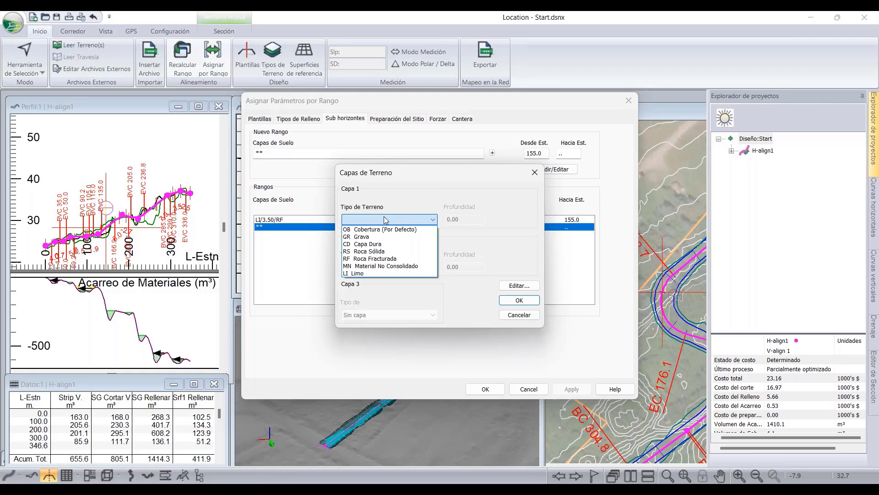
{"action": "left_click", "coordinate": [366, 273]}
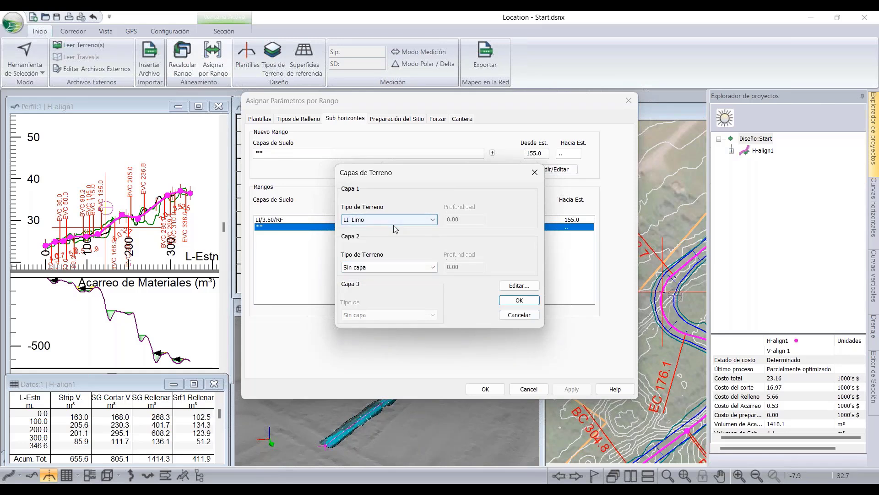
{"action": "left_click", "coordinate": [384, 268]}
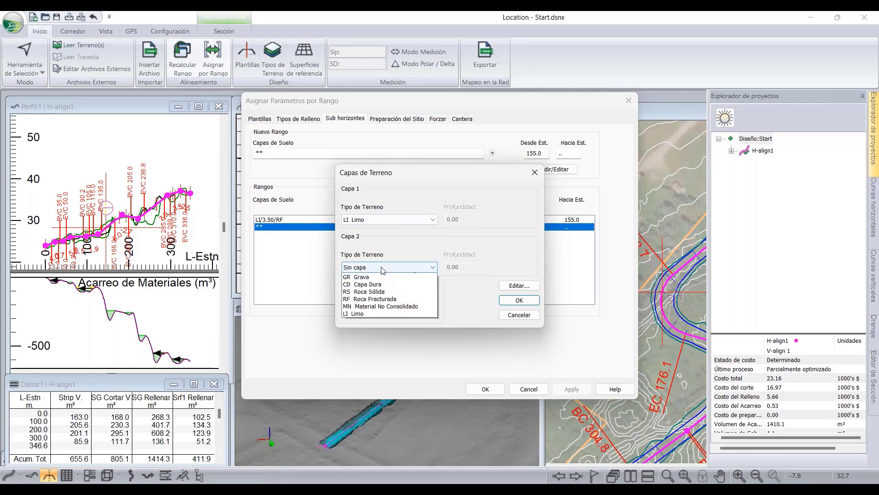
{"action": "left_click", "coordinate": [365, 315]}
Set the Limo layer depth to 0.5 for the range from station 155 and accept the ground layers.
{"action": "left_click_drag", "start_coordinate": [470, 219], "coordinate": [451, 221]}
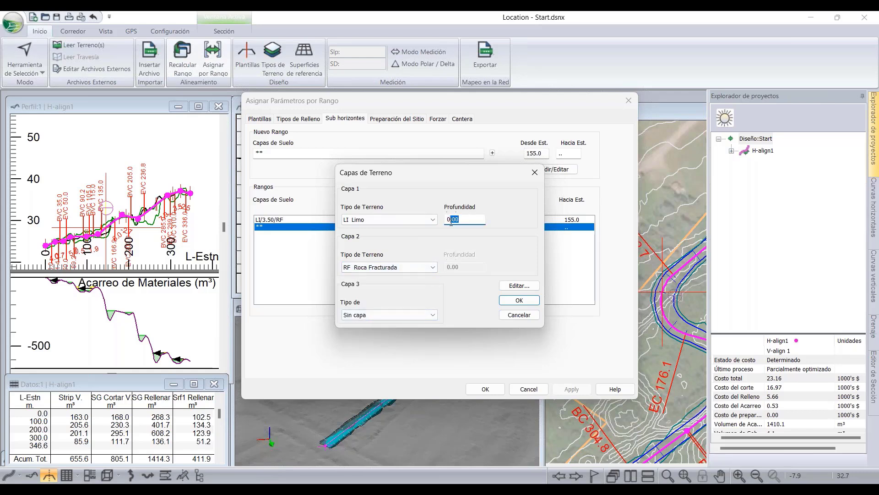
{"action": "type", "text": "5"}
{"action": "key", "text": "BackSpace"}
{"action": "type", "text": "0"}
{"action": "key", "text": "BackSpace"}
{"action": "type", "text": ".5"}
{"action": "left_click", "coordinate": [522, 303]}
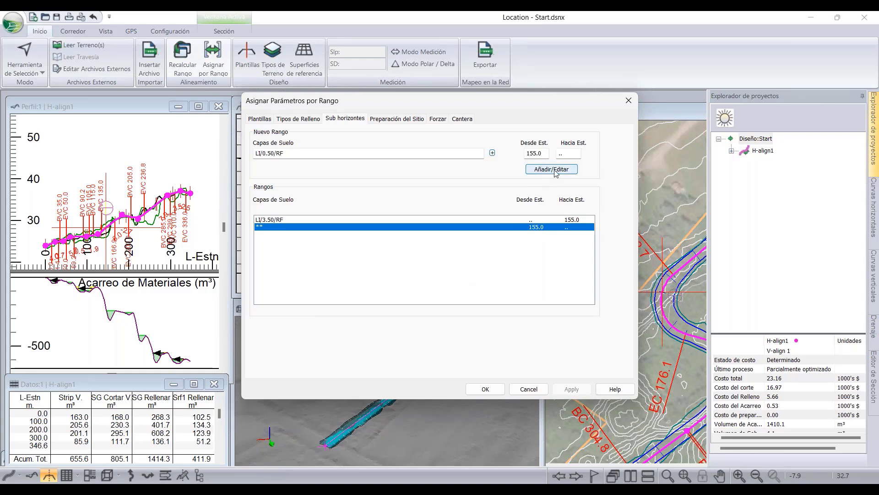
Update the range starting at station 155 with the 0.5-deep Limo layers and recalculate the alignment.
{"action": "left_click", "coordinate": [555, 171]}
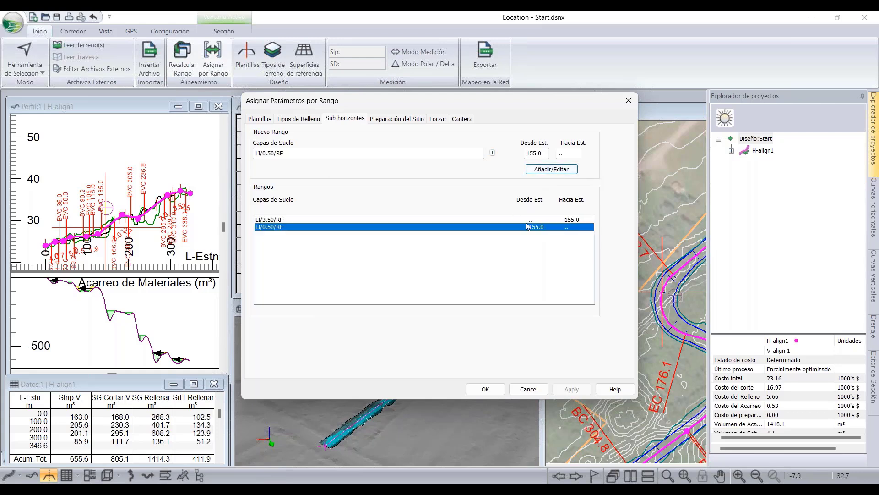
{"action": "left_click", "coordinate": [481, 390]}
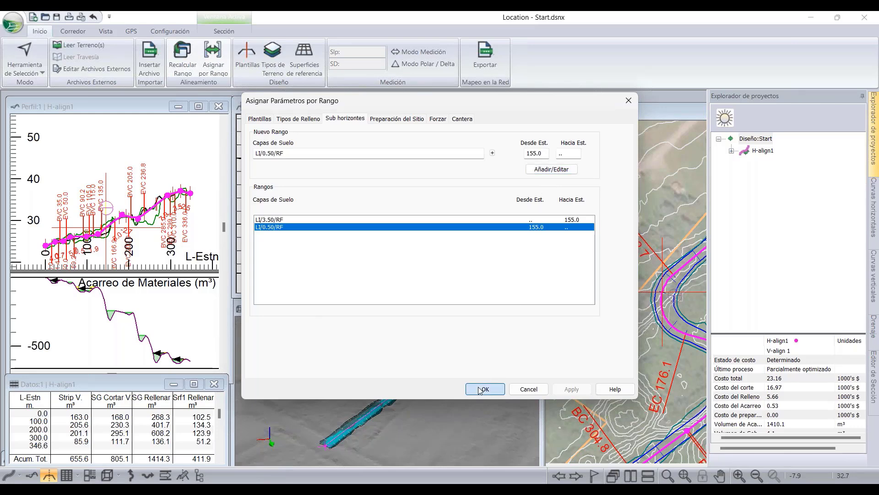
{"action": "left_click", "coordinate": [467, 293]}
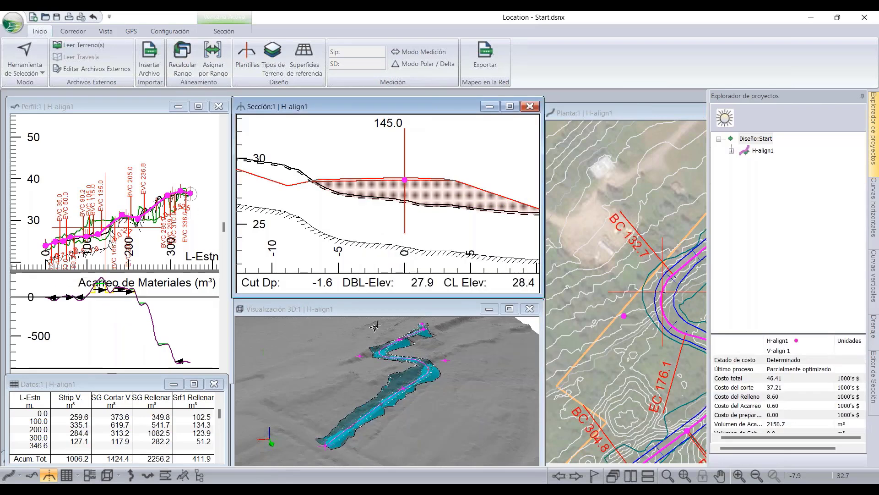
Maximize the 3D view and examine the cut and fill slopes along the whole road alignment.
{"action": "left_click", "coordinate": [509, 308]}
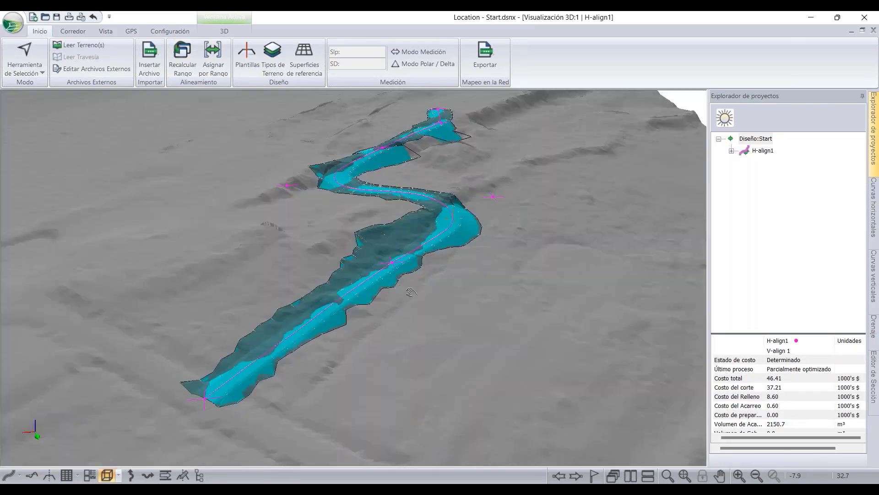
{"action": "middle_click_drag", "start_coordinate": [397, 284], "coordinate": [439, 292]}
{"action": "scroll", "coordinate": [438, 267], "scroll_direction": "up", "scroll_amount": 2}
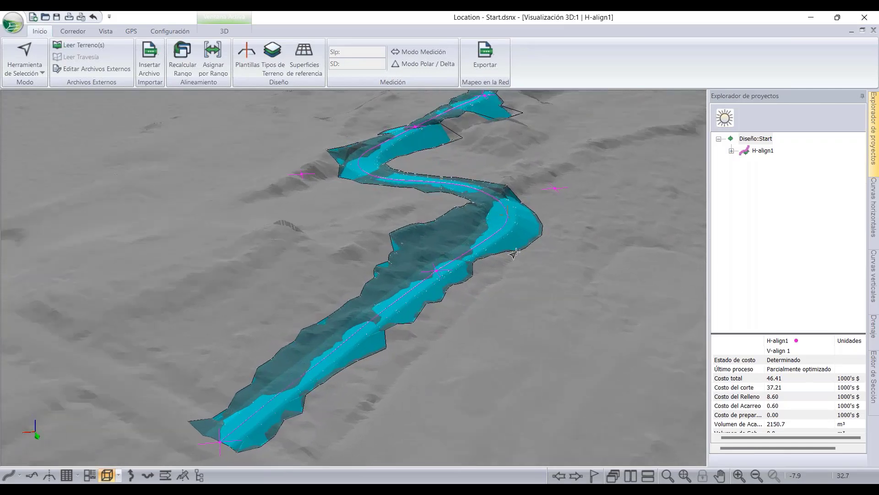
{"action": "left_click_drag", "start_coordinate": [457, 273], "coordinate": [491, 244]}
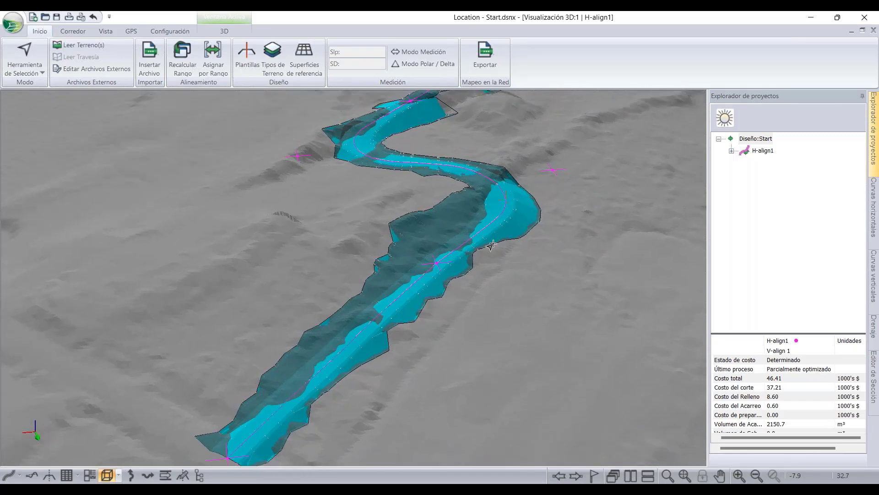
{"action": "scroll", "coordinate": [480, 251], "scroll_direction": "down", "scroll_amount": 1}
{"action": "middle_click_drag", "start_coordinate": [373, 294], "coordinate": [339, 396]}
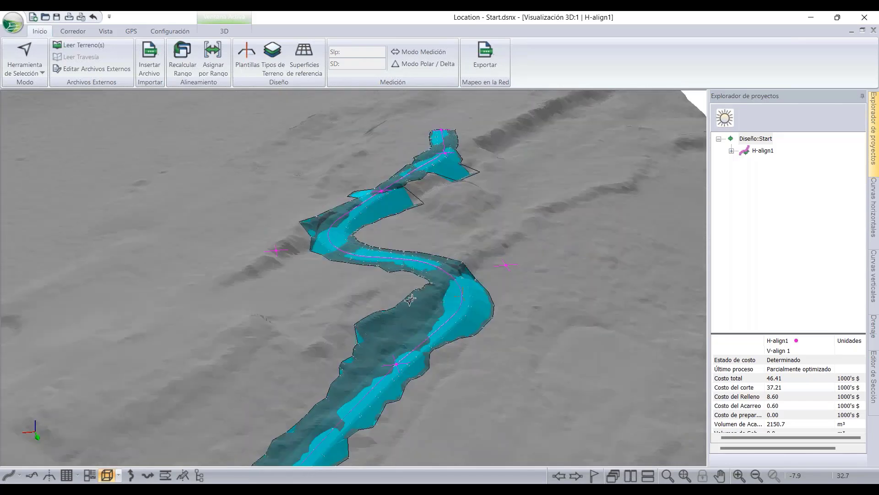
Open the template editor and bring up the properties of the left Slope I - Standard Cut/Fill component of DF - Resource Low Volume.
{"action": "middle_click_drag", "start_coordinate": [414, 319], "coordinate": [393, 324]}
{"action": "scroll", "coordinate": [401, 312], "scroll_direction": "down", "scroll_amount": 1}
{"action": "scroll", "coordinate": [400, 314], "scroll_direction": "down", "scroll_amount": 2}
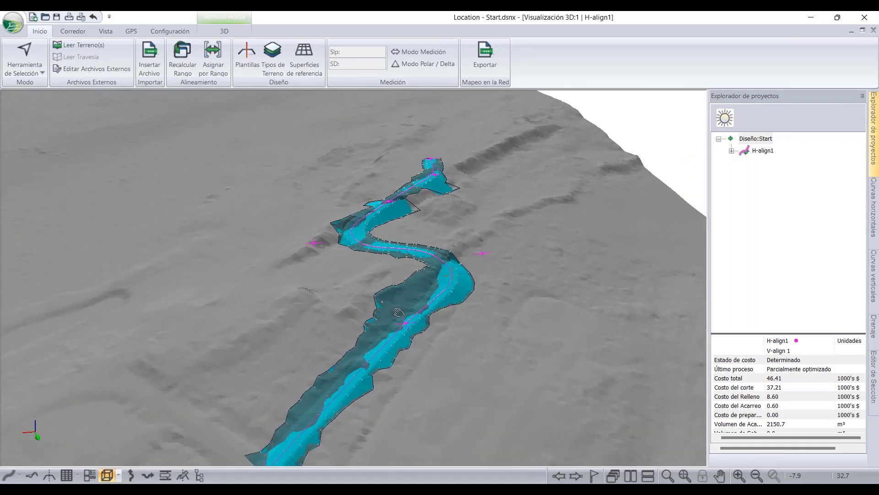
{"action": "scroll", "coordinate": [399, 313], "scroll_direction": "down", "scroll_amount": 2}
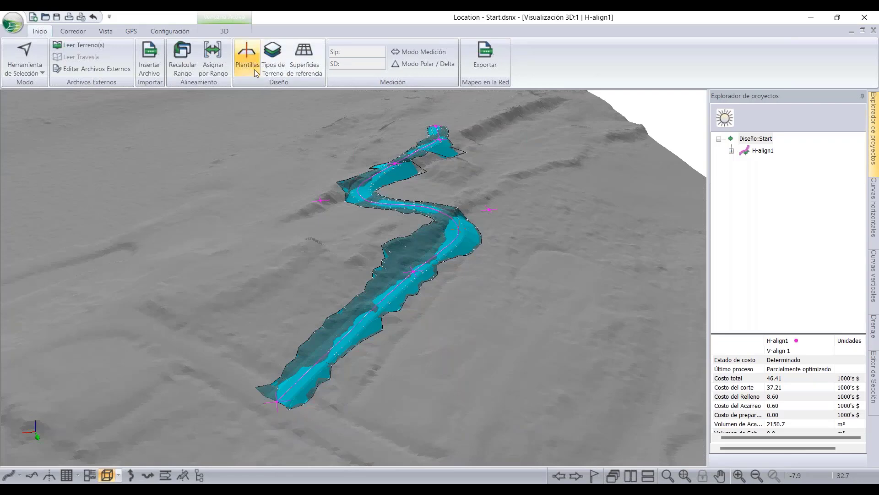
{"action": "left_click", "coordinate": [248, 59]}
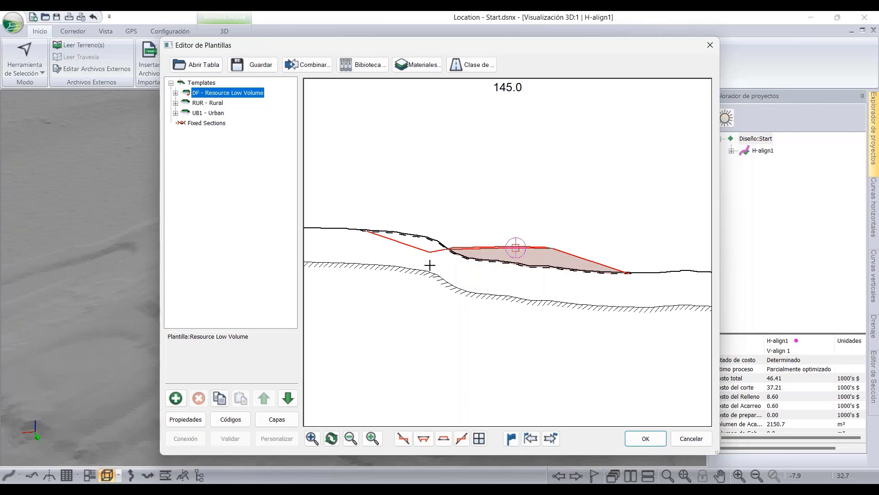
{"action": "mouse_move", "coordinate": [401, 247]}
{"action": "left_click", "coordinate": [175, 93]}
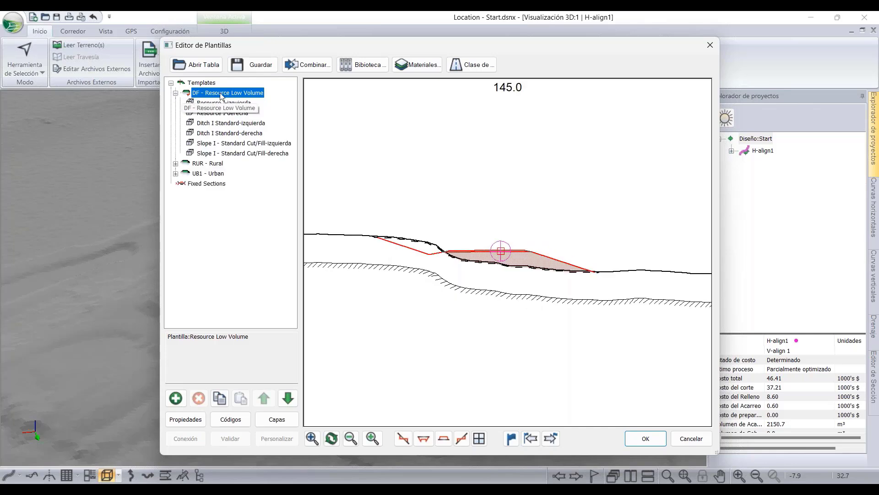
{"action": "left_click", "coordinate": [231, 143]}
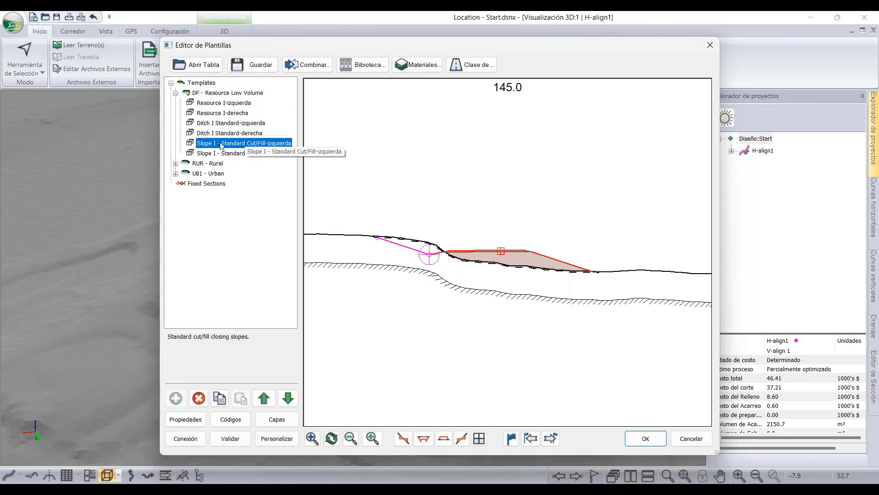
{"action": "double_click", "coordinate": [220, 144]}
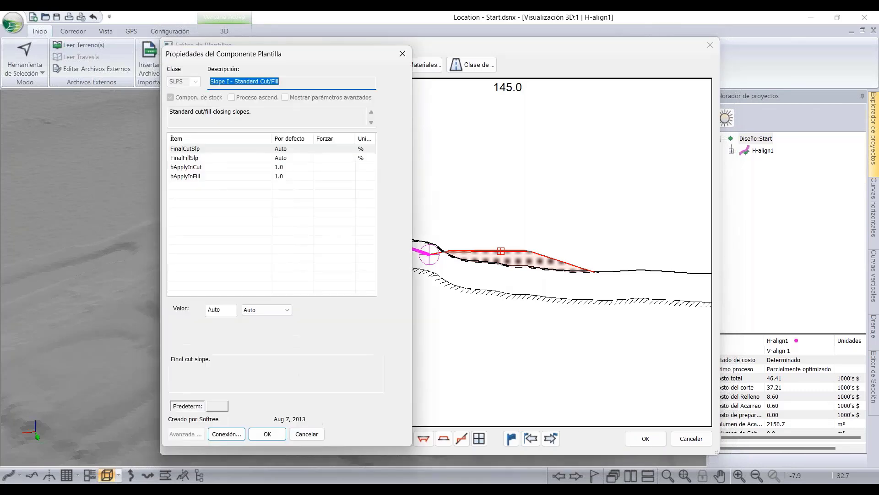
Check which slope values are available for the FinalCutSlp parameter of the left slope component.
{"action": "left_click_drag", "start_coordinate": [292, 55], "coordinate": [699, 49]}
{"action": "left_click", "coordinate": [430, 141]}
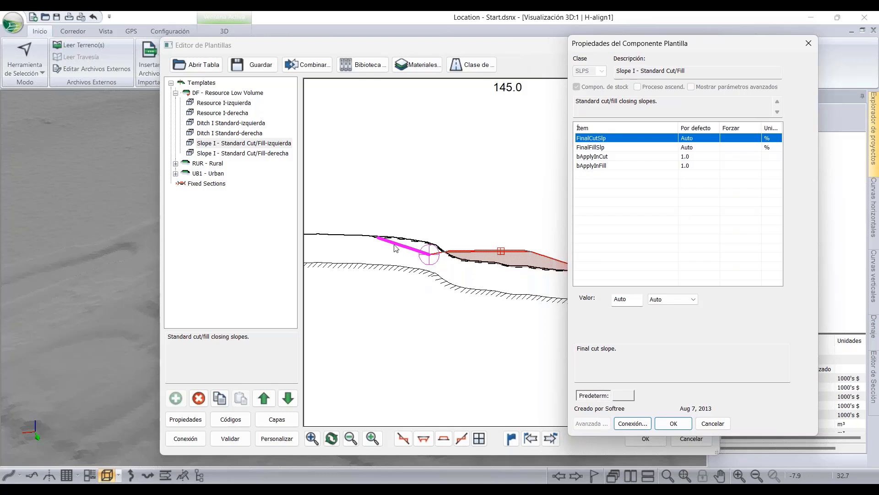
{"action": "left_click", "coordinate": [660, 300]}
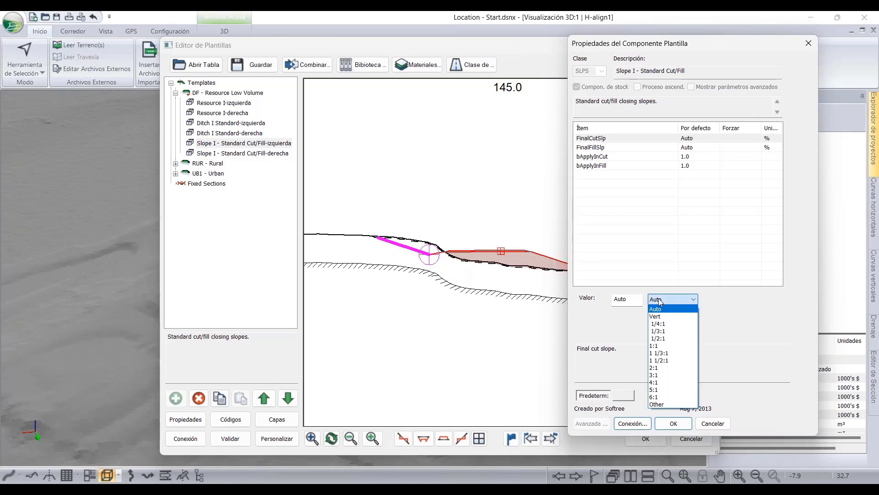
{"action": "left_click", "coordinate": [699, 144]}
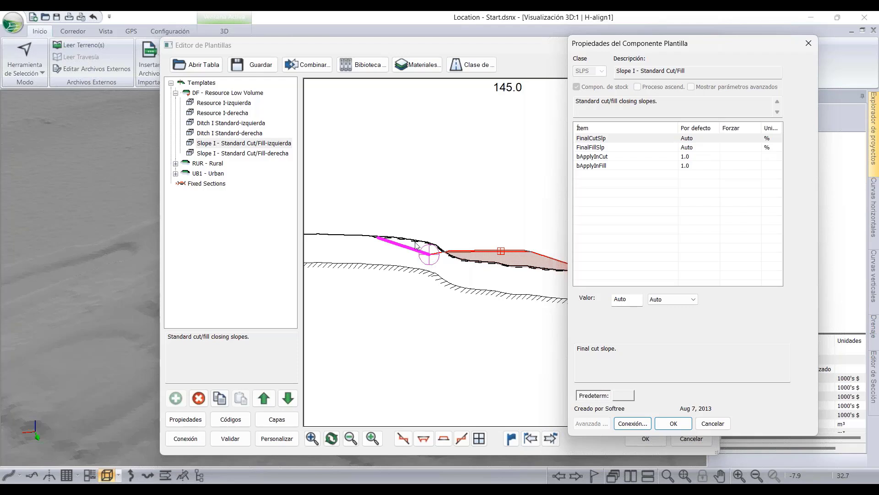
Try different final cut slopes on the left slope component, from vertical to 1:1, and discard the changes.
{"action": "left_click", "coordinate": [687, 142]}
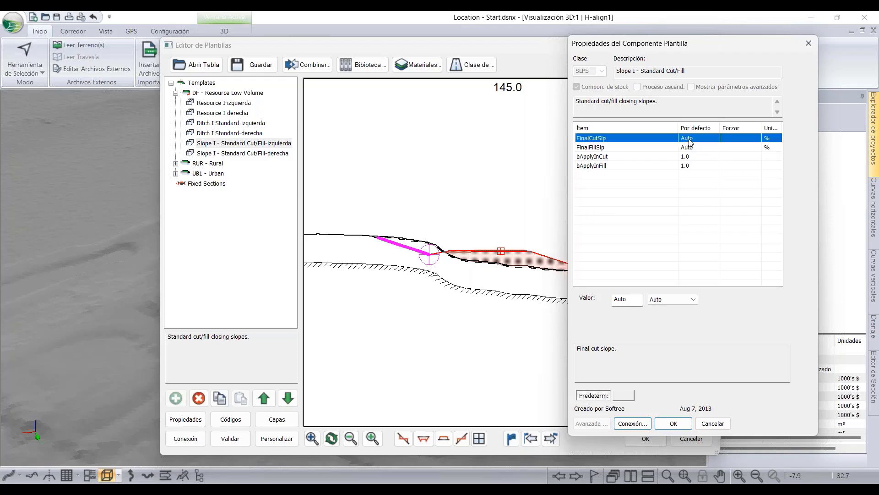
{"action": "left_click", "coordinate": [671, 299]}
{"action": "left_click", "coordinate": [666, 316]}
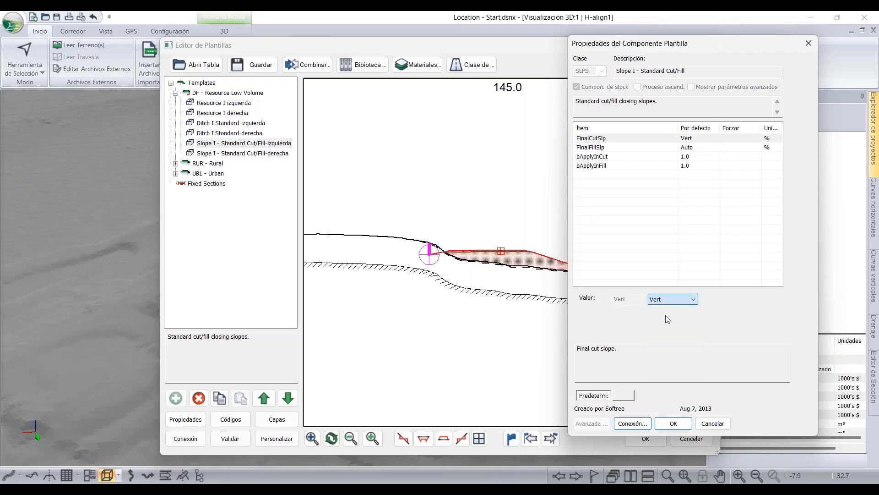
{"action": "key", "text": "Down"}
{"action": "key", "text": "Down"}
{"action": "key", "text": "Down"}
{"action": "key", "text": "Down"}
{"action": "key", "text": "Down"}
{"action": "key", "text": "Down"}
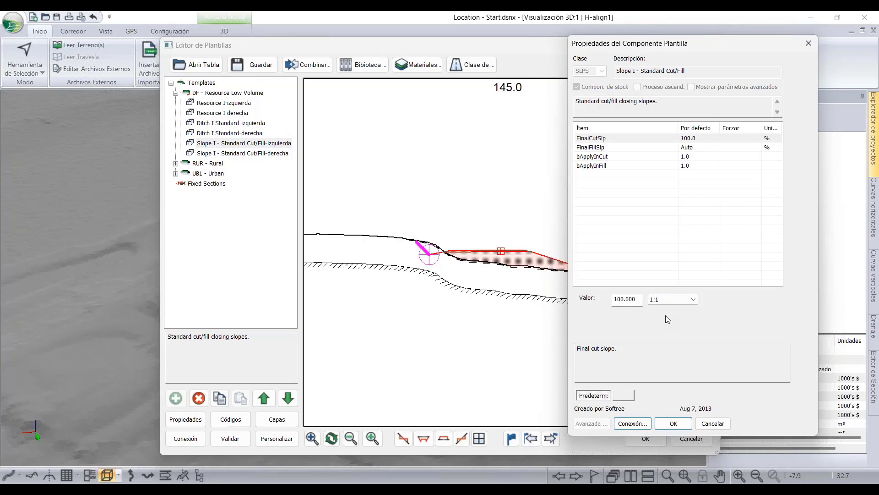
{"action": "key", "text": "Down"}
{"action": "key", "text": "Up"}
{"action": "key", "text": "Up"}
{"action": "left_click", "coordinate": [712, 423]}
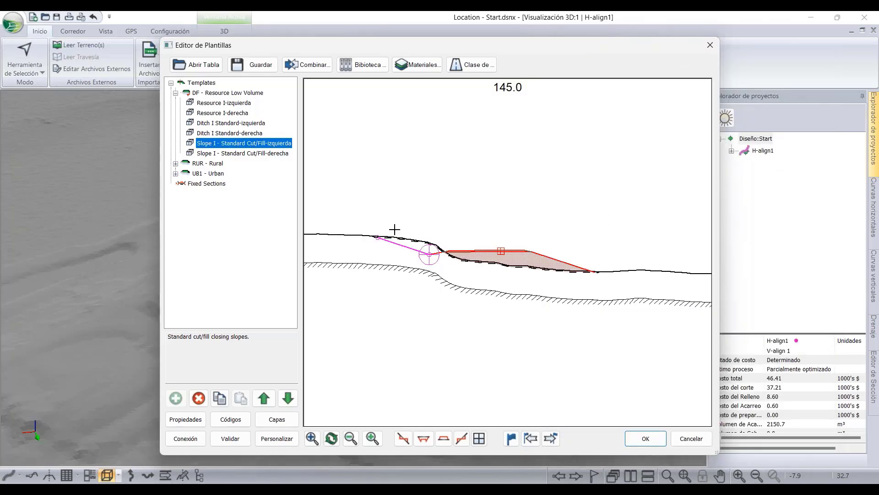
Recheck the left slope component's properties, accept the templates, and recalculate the alignment including its cost.
{"action": "double_click", "coordinate": [238, 144]}
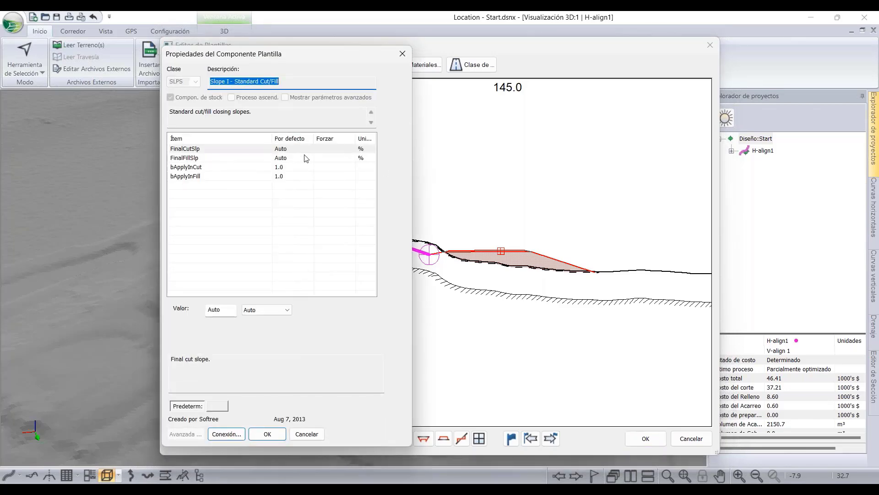
{"action": "left_click", "coordinate": [402, 55]}
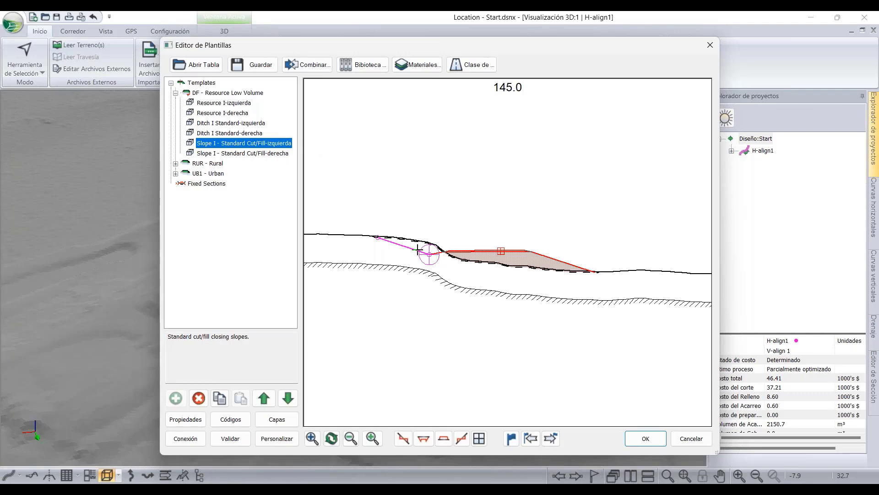
{"action": "left_click", "coordinate": [646, 439]}
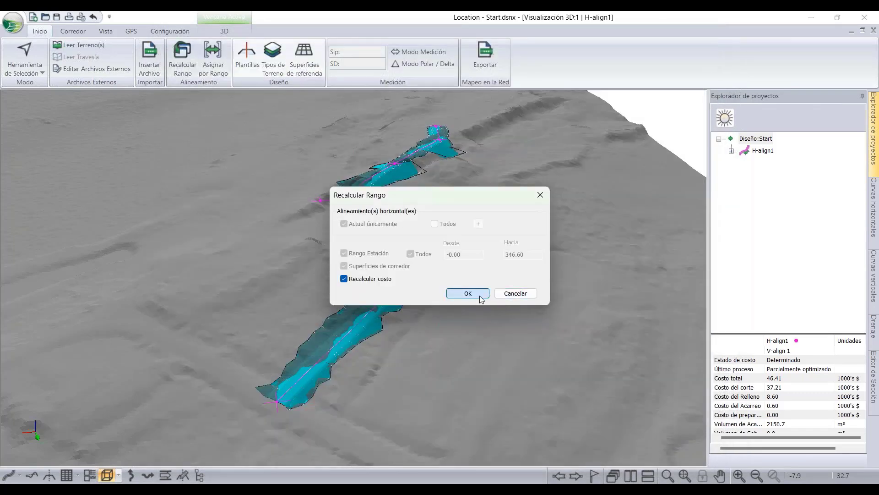
{"action": "left_click", "coordinate": [467, 292]}
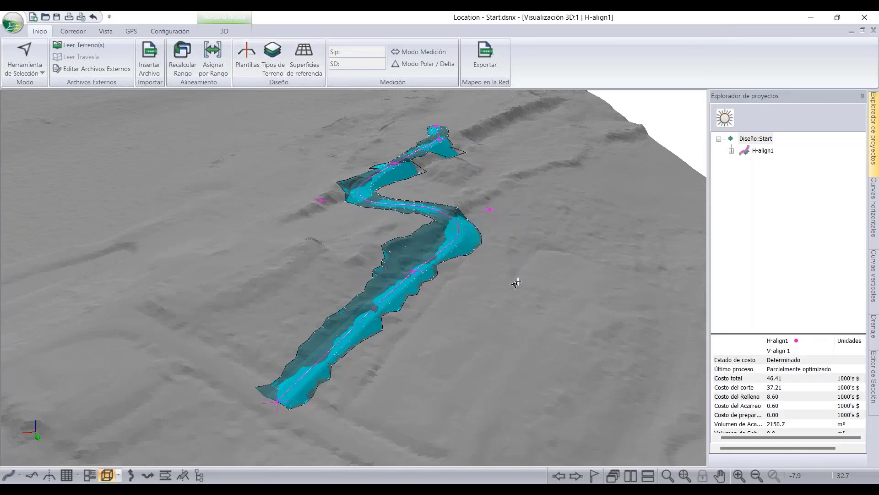
Restore the tiled window layout and jump to station 155 in the cross-section view.
{"action": "left_click", "coordinate": [862, 29]}
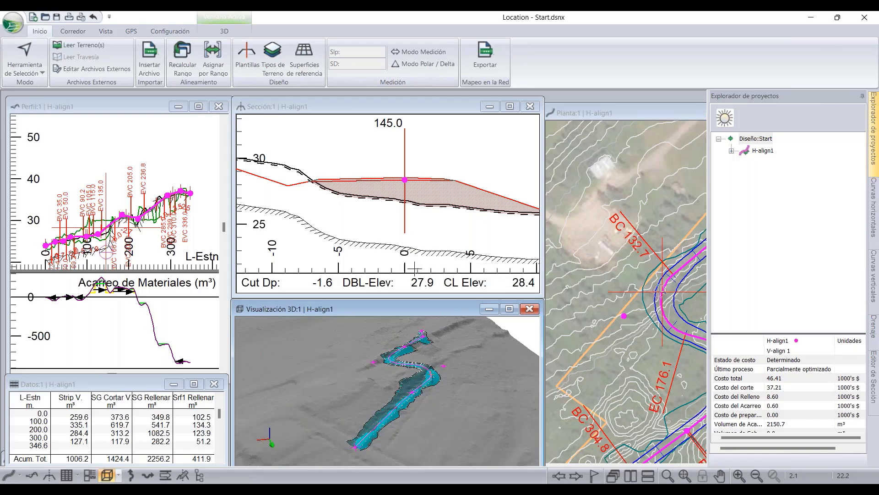
{"action": "left_click", "coordinate": [337, 233]}
{"action": "scroll", "coordinate": [338, 233], "scroll_direction": "down", "scroll_amount": 3}
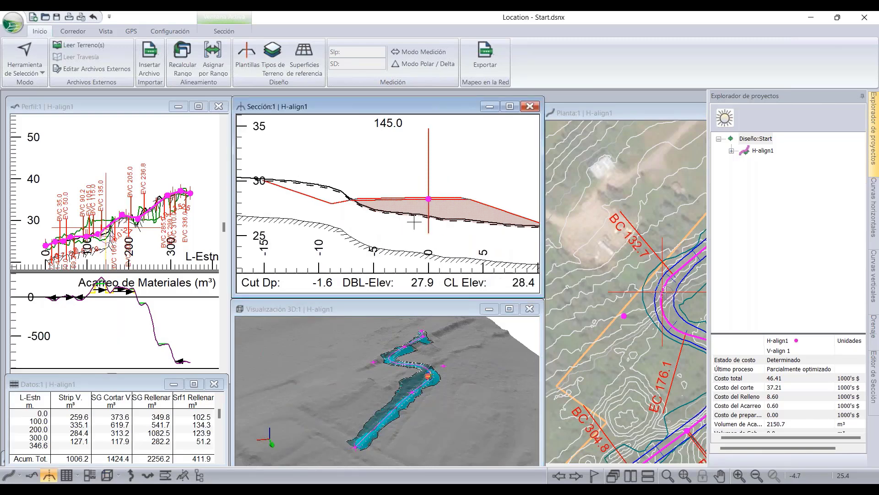
{"action": "scroll", "coordinate": [395, 214], "scroll_direction": "up", "scroll_amount": 2}
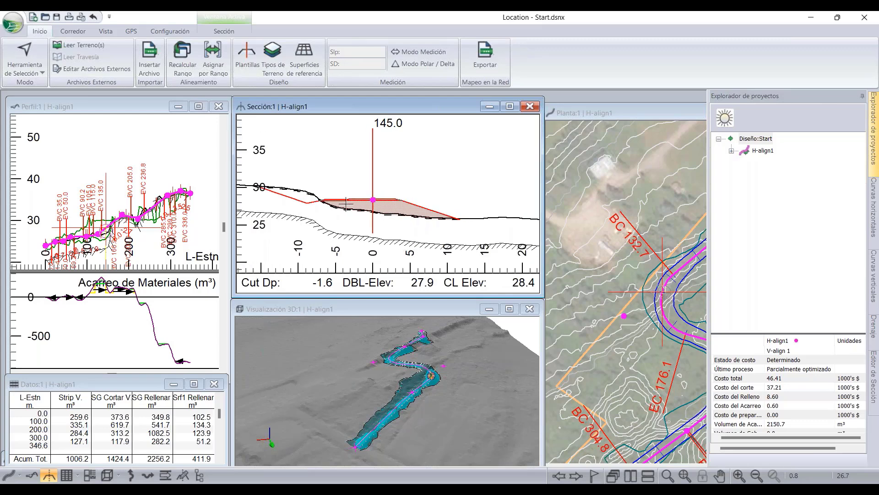
{"action": "left_click", "coordinate": [596, 477]}
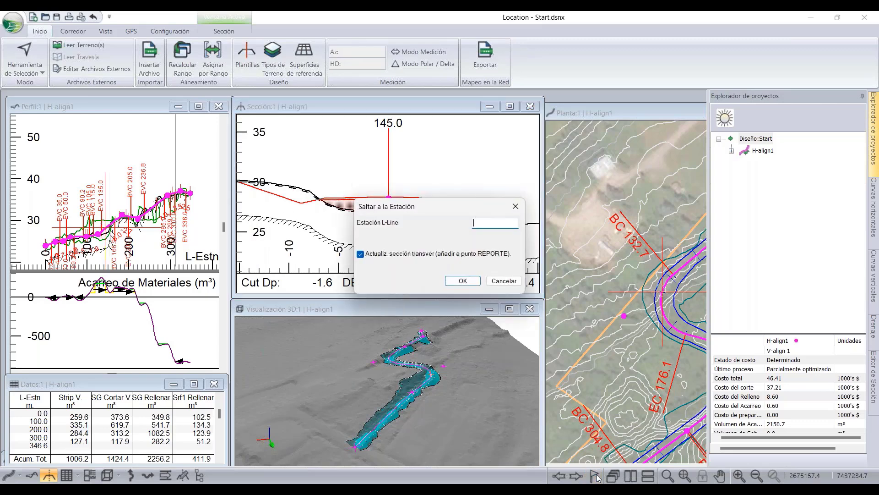
{"action": "key", "text": "Return"}
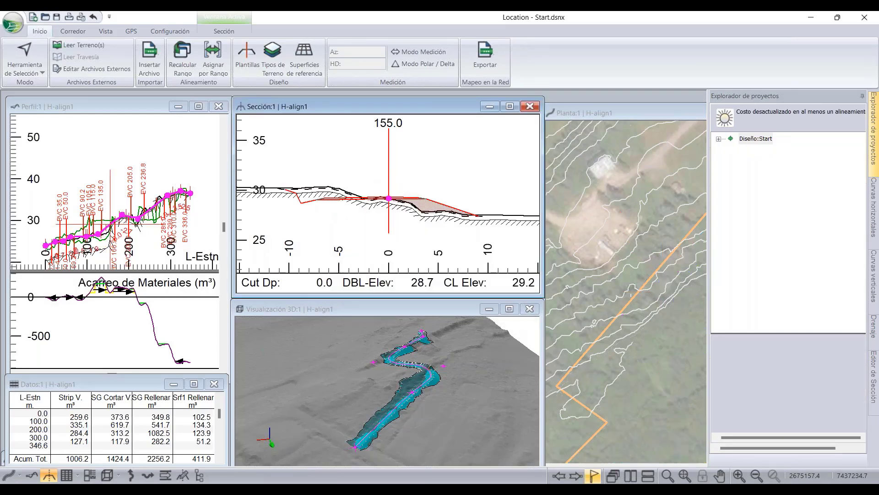
Examine how the ditch and cut slope cross the ground layers in the station 155 cross-section.
{"action": "middle_click_drag", "start_coordinate": [339, 206], "coordinate": [357, 210]}
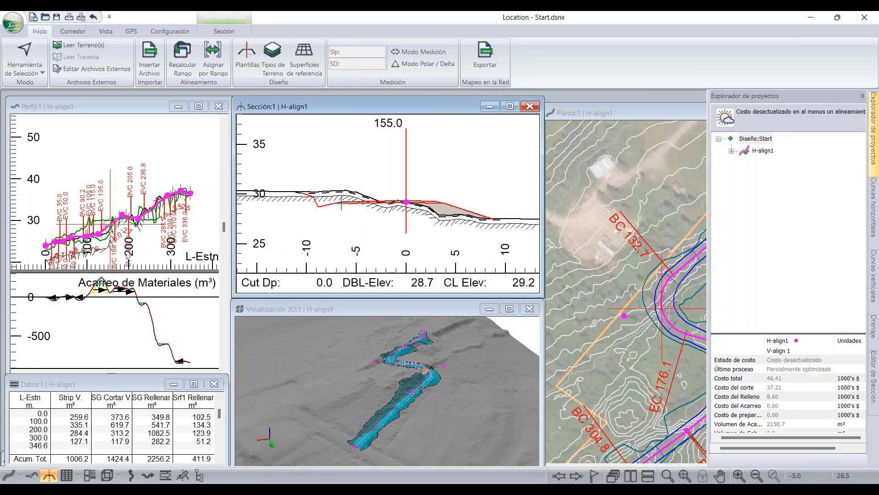
{"action": "middle_click_drag", "start_coordinate": [288, 198], "coordinate": [345, 195]}
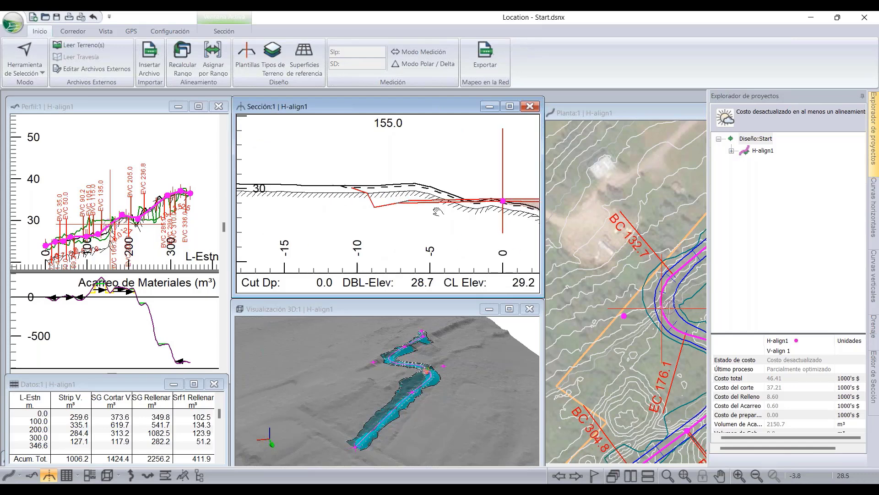
{"action": "middle_click_drag", "start_coordinate": [440, 209], "coordinate": [495, 207]}
{"action": "scroll", "coordinate": [376, 189], "scroll_direction": "up", "scroll_amount": 3}
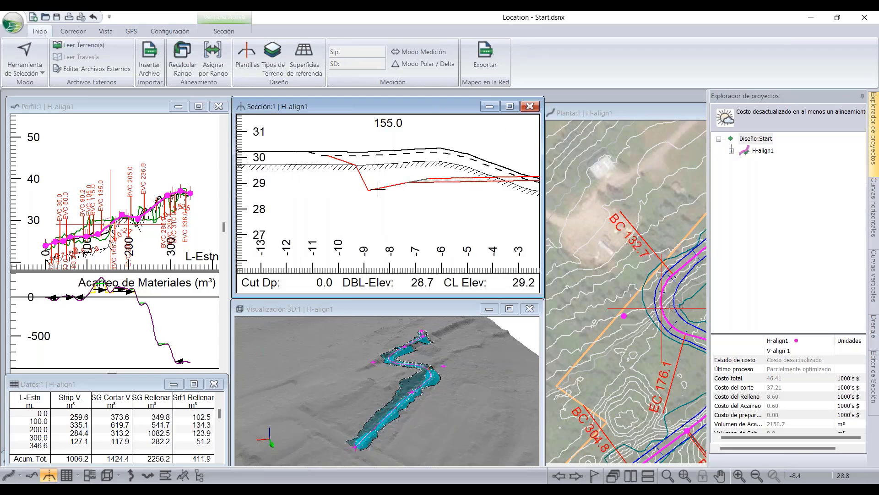
{"action": "middle_click_drag", "start_coordinate": [362, 185], "coordinate": [368, 200]}
{"action": "scroll", "coordinate": [368, 200], "scroll_direction": "down", "scroll_amount": 1}
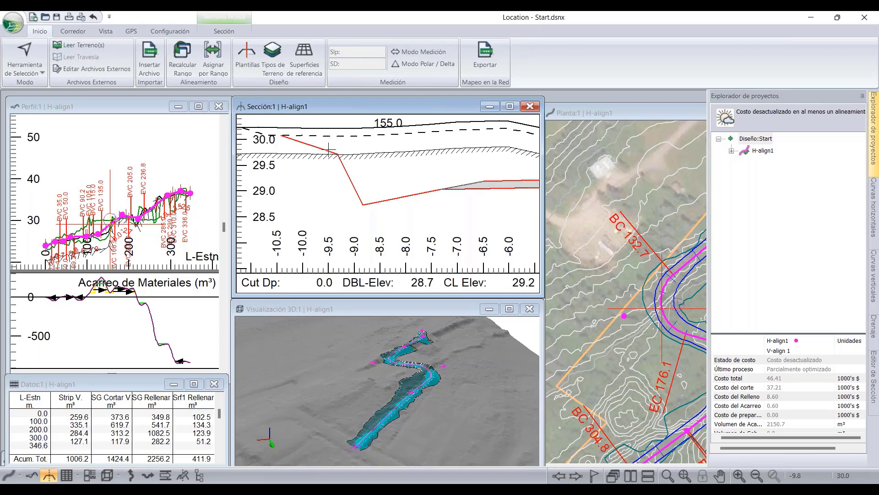
{"action": "scroll", "coordinate": [326, 149], "scroll_direction": "down", "scroll_amount": 5}
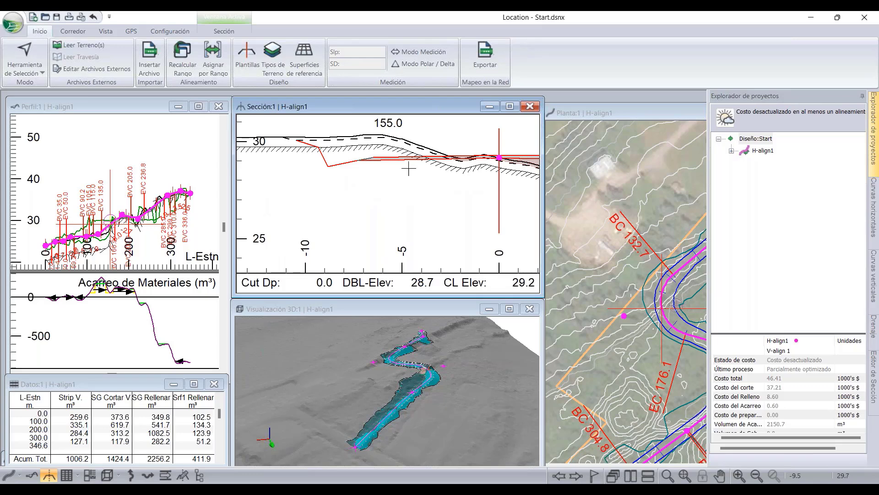
{"action": "left_click_drag", "start_coordinate": [415, 200], "coordinate": [405, 173]}
{"action": "scroll", "coordinate": [406, 197], "scroll_direction": "down", "scroll_amount": 1}
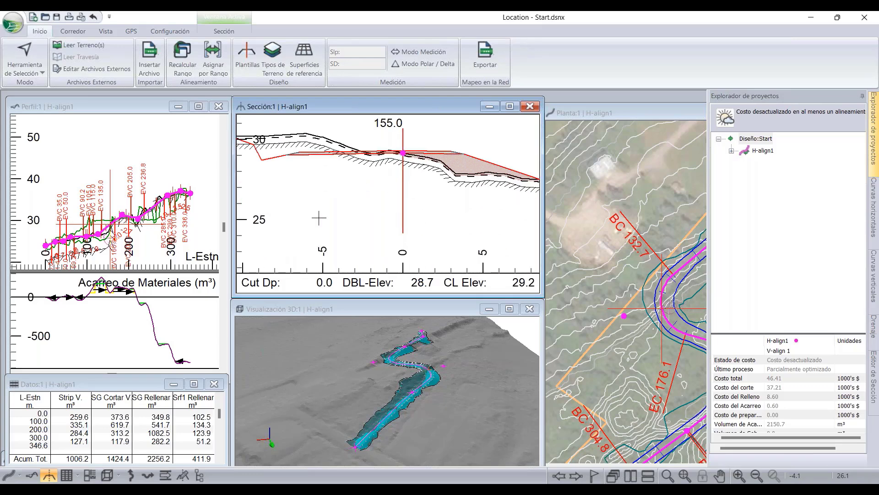
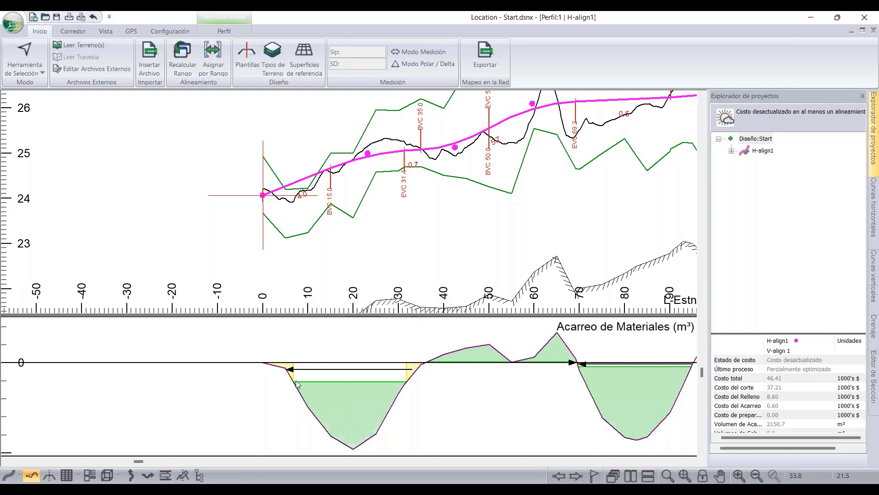
Enlarge the Acarreo de Materiales diagram below the profile and examine its haul areas along the first stations.
{"action": "scroll", "coordinate": [301, 392], "scroll_direction": "down", "scroll_amount": 1}
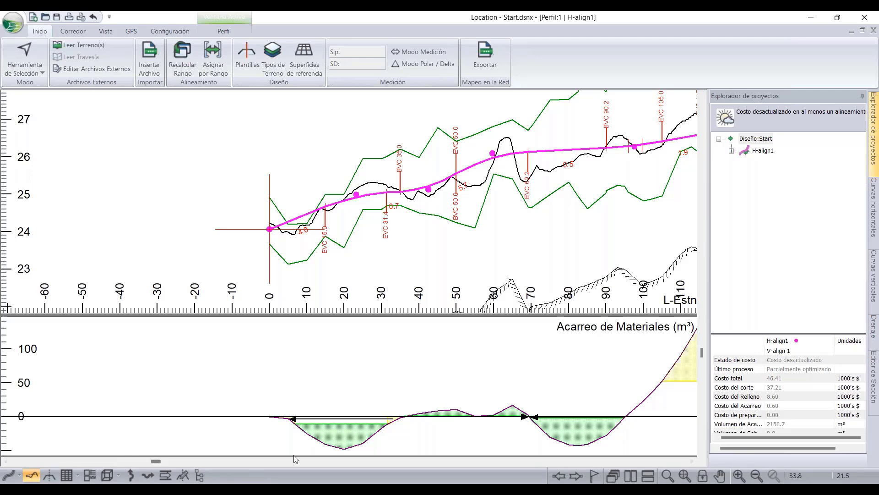
{"action": "scroll", "coordinate": [306, 368], "scroll_direction": "down", "scroll_amount": 1}
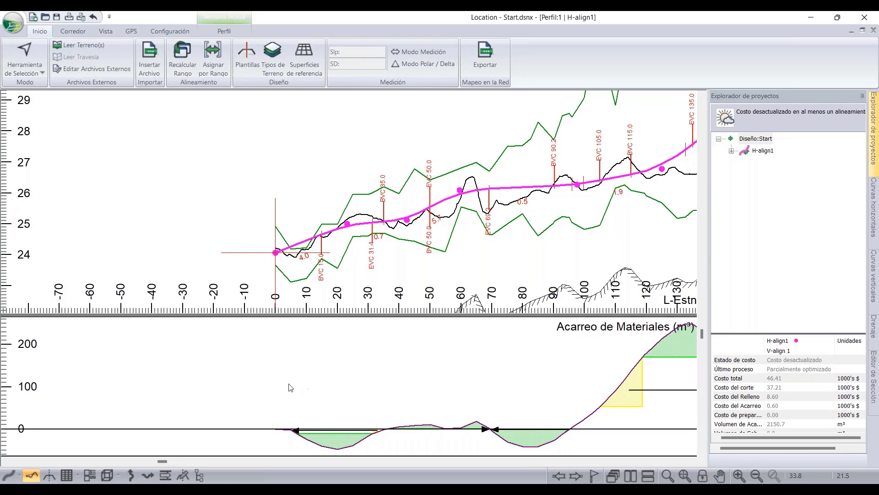
{"action": "scroll", "coordinate": [292, 387], "scroll_direction": "down", "scroll_amount": 1}
{"action": "left_click_drag", "start_coordinate": [320, 316], "coordinate": [340, 240]}
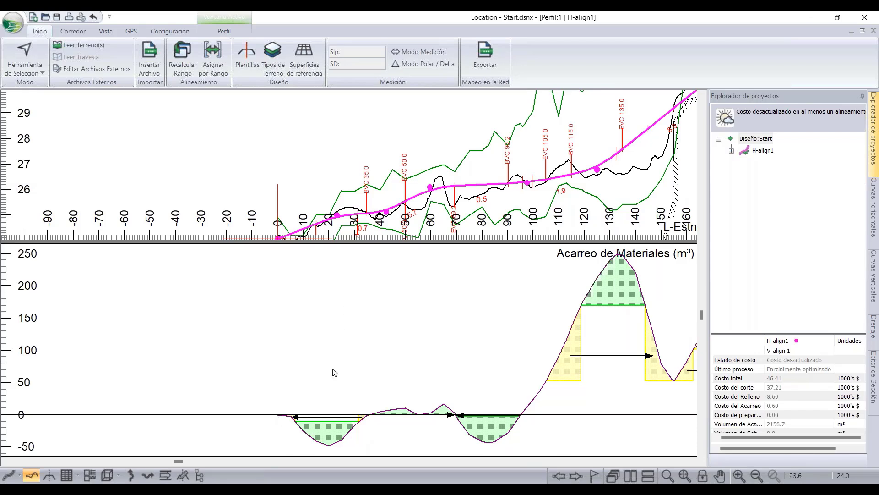
{"action": "middle_click_drag", "start_coordinate": [331, 210], "coordinate": [334, 182]}
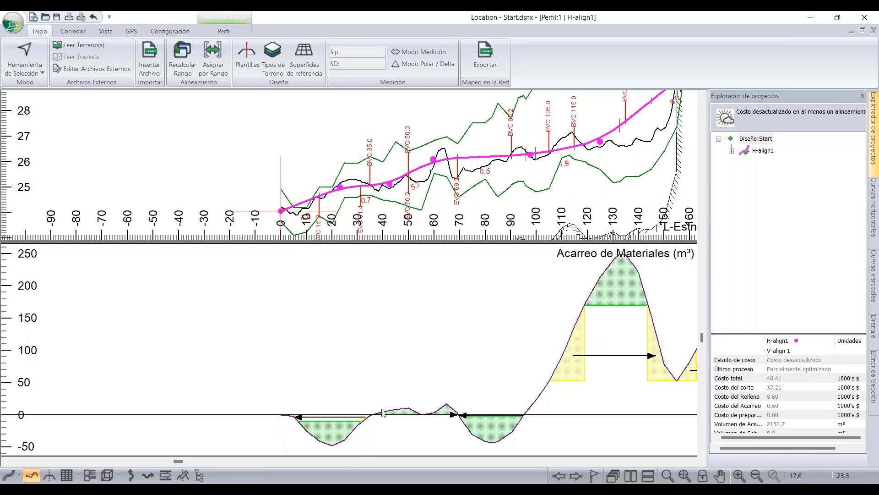
{"action": "mouse_move", "coordinate": [400, 406]}
{"action": "scroll", "coordinate": [293, 419], "scroll_direction": "up", "scroll_amount": 1}
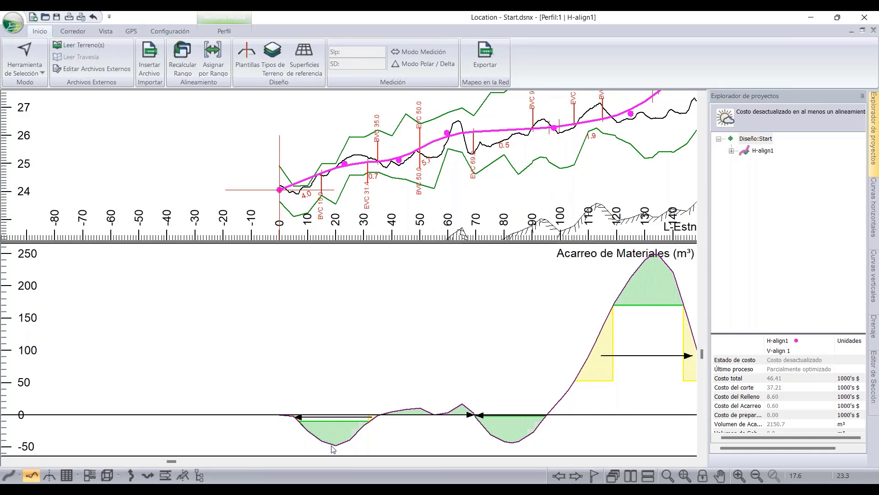
{"action": "mouse_move", "coordinate": [333, 449]}
{"action": "scroll", "coordinate": [368, 426], "scroll_direction": "up", "scroll_amount": 2}
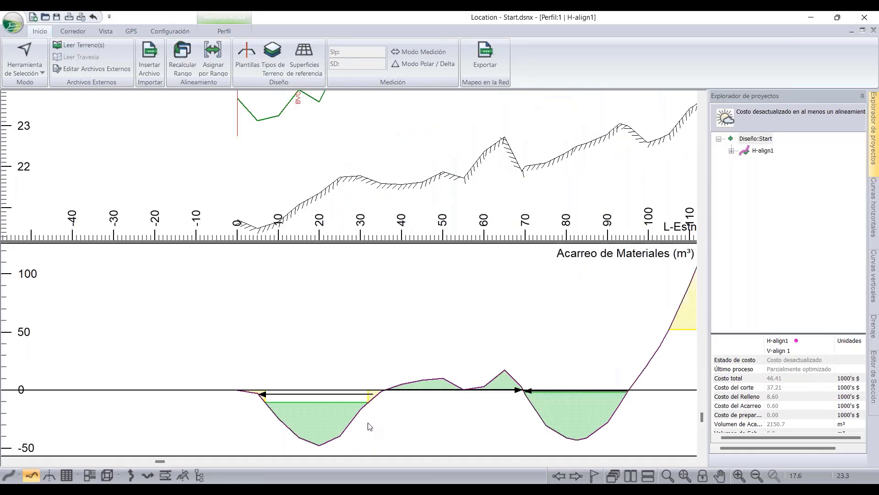
Review the Opciones de Acarreo de Materiales for the haul diagram, including the free-haul and overhaul distances, and cancel without changes.
{"action": "scroll", "coordinate": [369, 325], "scroll_direction": "up", "scroll_amount": 2}
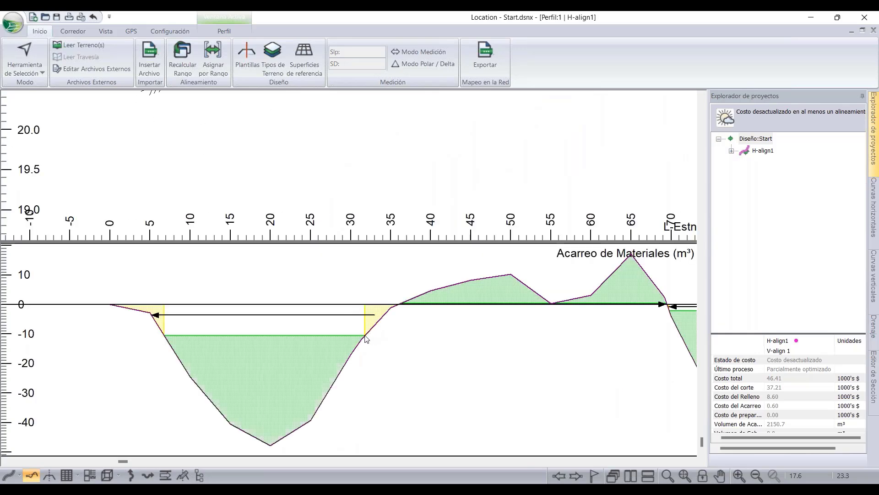
{"action": "mouse_move", "coordinate": [366, 339]}
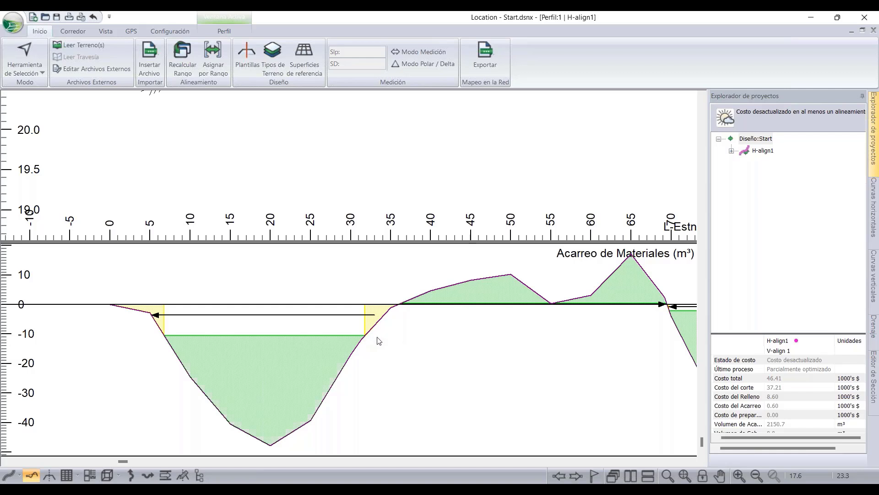
{"action": "right_click", "coordinate": [378, 338]}
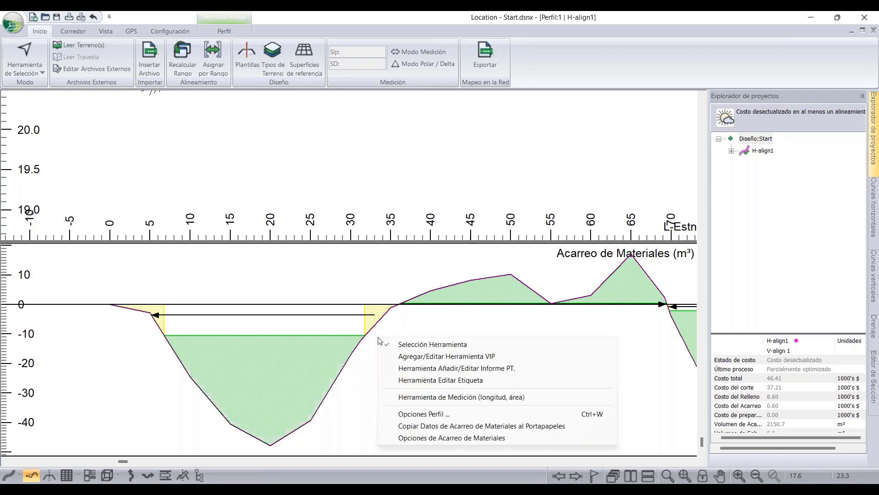
{"action": "left_click", "coordinate": [437, 439]}
{"action": "left_click_drag", "start_coordinate": [422, 174], "coordinate": [446, 127]}
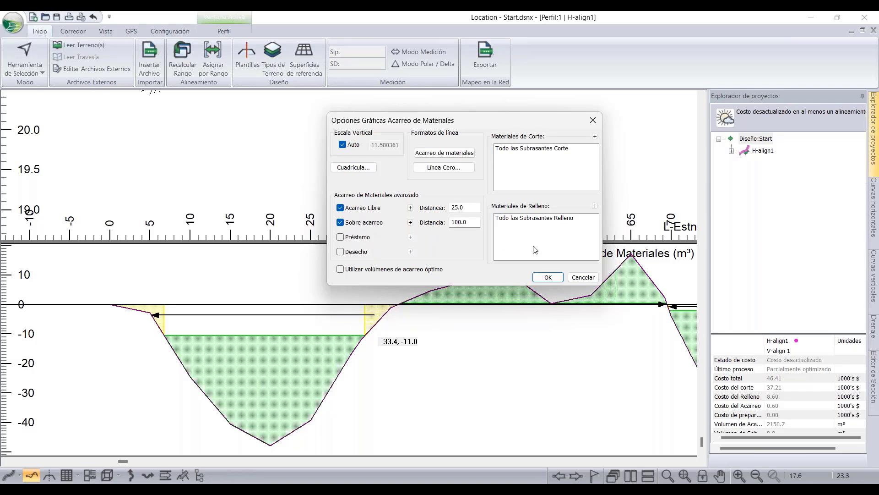
{"action": "left_click", "coordinate": [583, 277]}
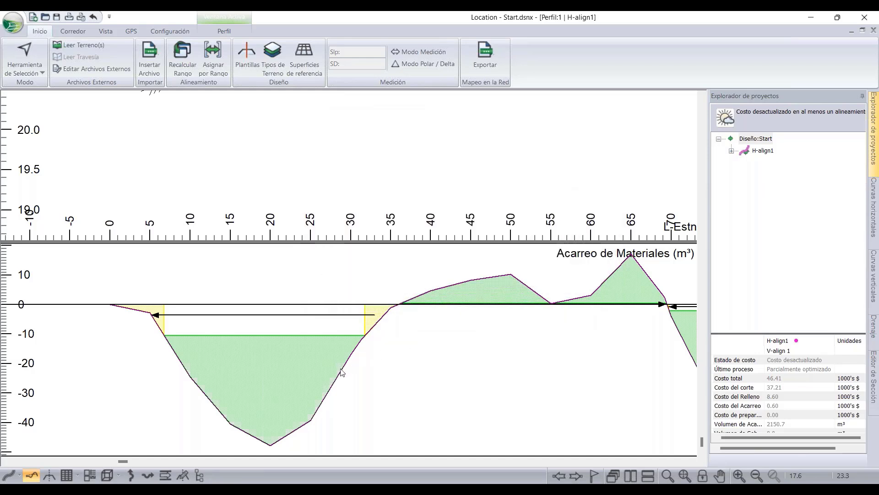
Examine the haul areas and directions in the Acarreo de Materiales diagram along the full length of the alignment.
{"action": "mouse_move", "coordinate": [362, 340]}
{"action": "scroll", "coordinate": [376, 287], "scroll_direction": "down", "scroll_amount": 1}
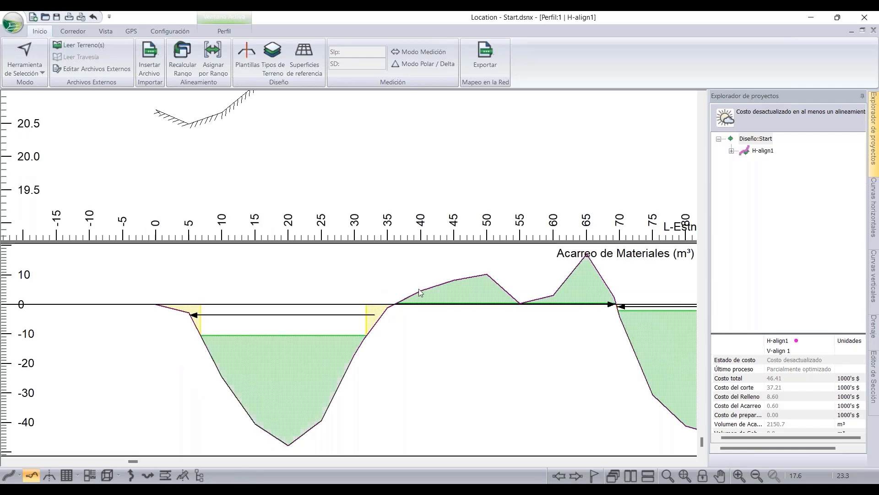
{"action": "scroll", "coordinate": [215, 204], "scroll_direction": "down", "scroll_amount": 3}
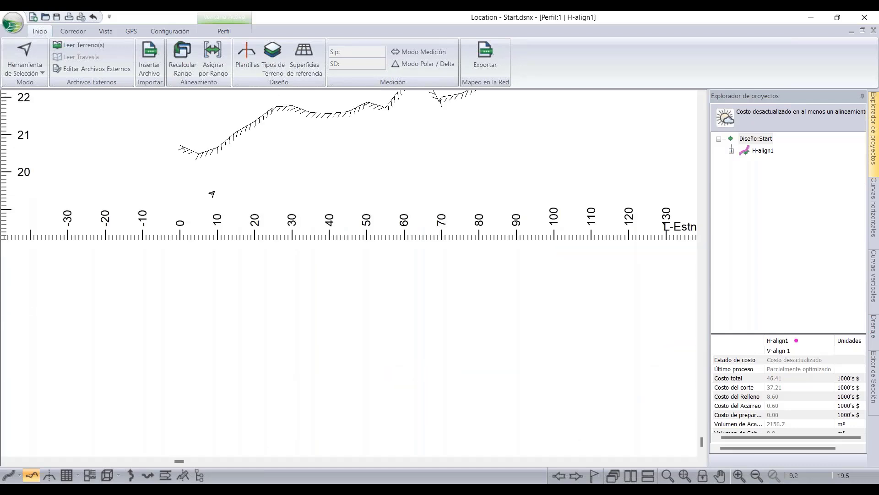
{"action": "scroll", "coordinate": [270, 150], "scroll_direction": "down", "scroll_amount": 4}
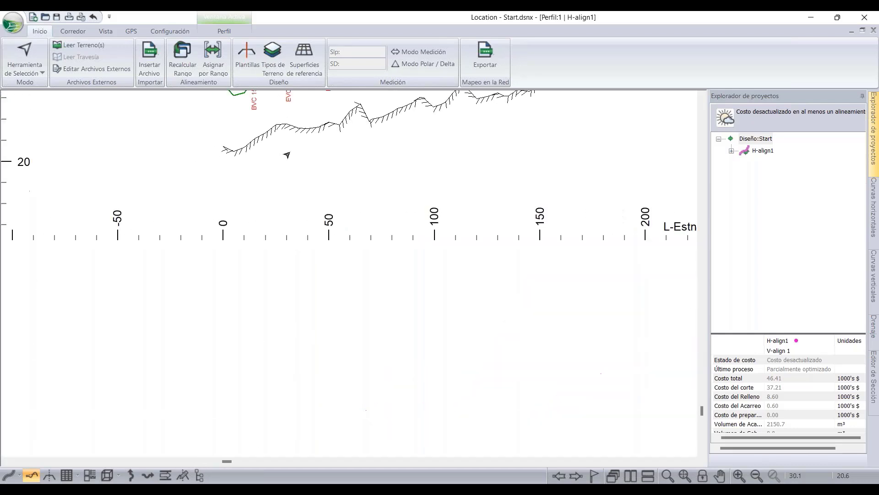
{"action": "scroll", "coordinate": [429, 150], "scroll_direction": "down", "scroll_amount": 1}
{"action": "middle_click_drag", "start_coordinate": [450, 160], "coordinate": [190, 160]}
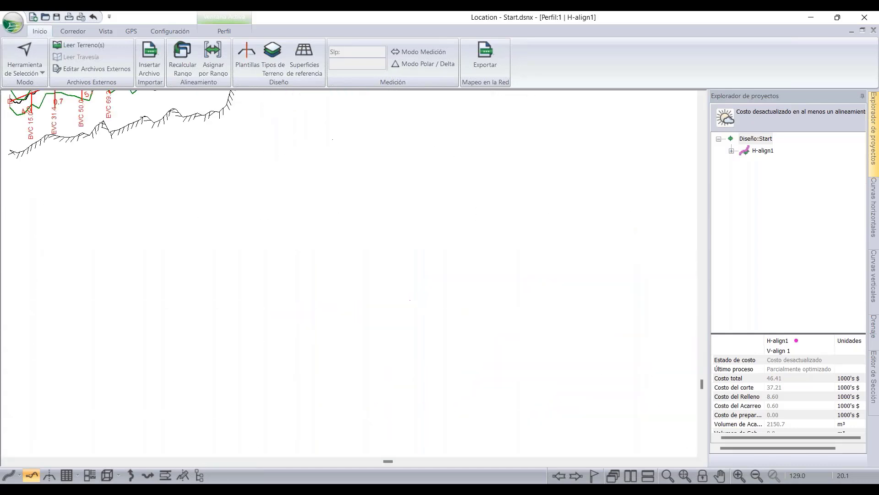
{"action": "scroll", "coordinate": [280, 174], "scroll_direction": "down", "scroll_amount": 1}
{"action": "scroll", "coordinate": [280, 175], "scroll_direction": "down", "scroll_amount": 5}
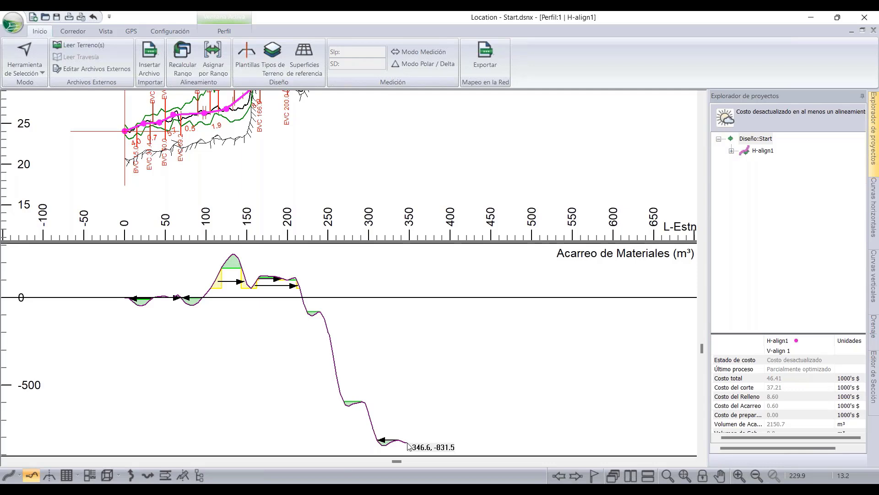
{"action": "scroll", "coordinate": [373, 183], "scroll_direction": "down", "scroll_amount": 3}
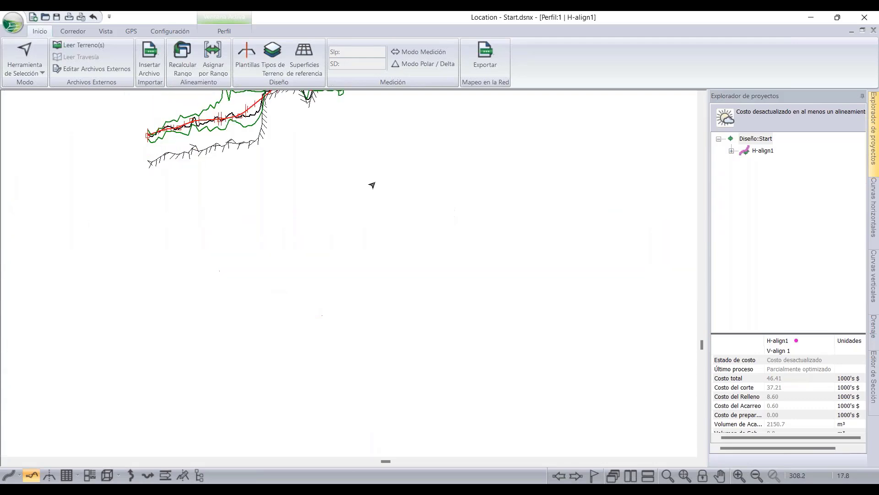
{"action": "middle_click_drag", "start_coordinate": [382, 152], "coordinate": [355, 183]}
{"action": "scroll", "coordinate": [354, 183], "scroll_direction": "down", "scroll_amount": 1}
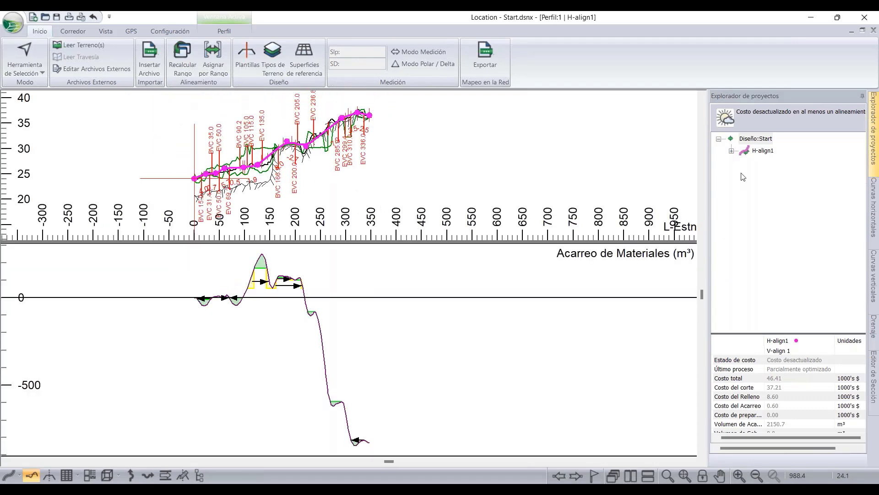
Run the vertical optimization of V-align 1 under H-align1 with Perfil Óptimo and Curv. Inteligen. (post-proceso) enabled, and accept the log.
{"action": "left_click", "coordinate": [731, 151]}
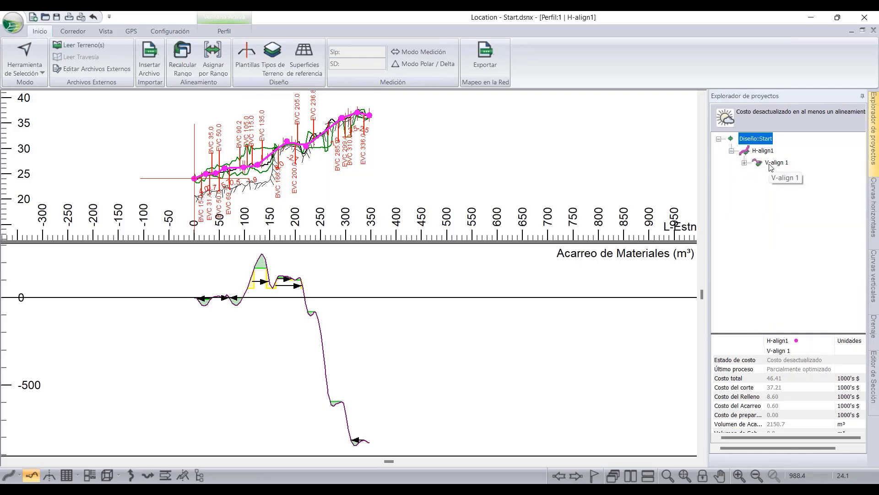
{"action": "right_click", "coordinate": [771, 166]}
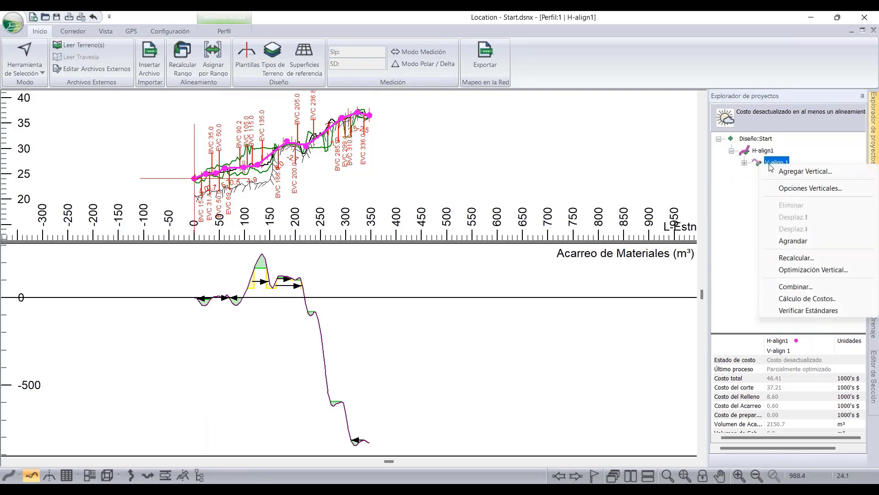
{"action": "left_click", "coordinate": [799, 271]}
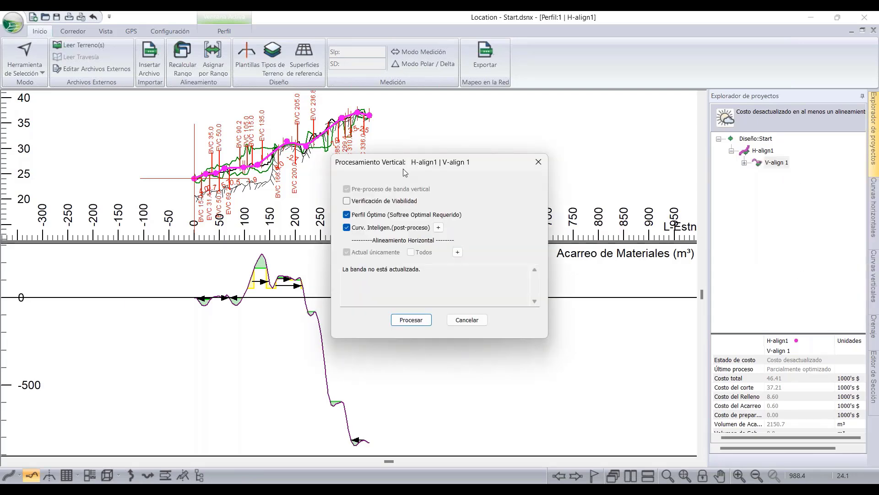
{"action": "left_click_drag", "start_coordinate": [402, 167], "coordinate": [366, 153]}
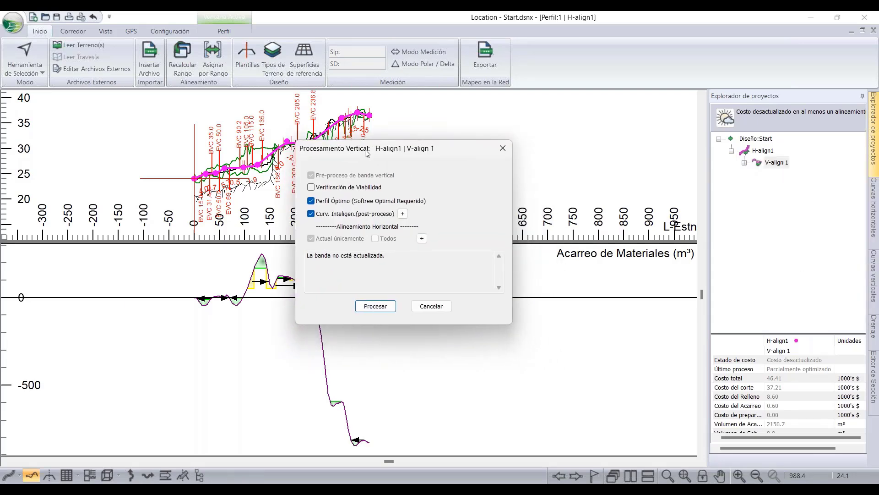
{"action": "left_click", "coordinate": [376, 306]}
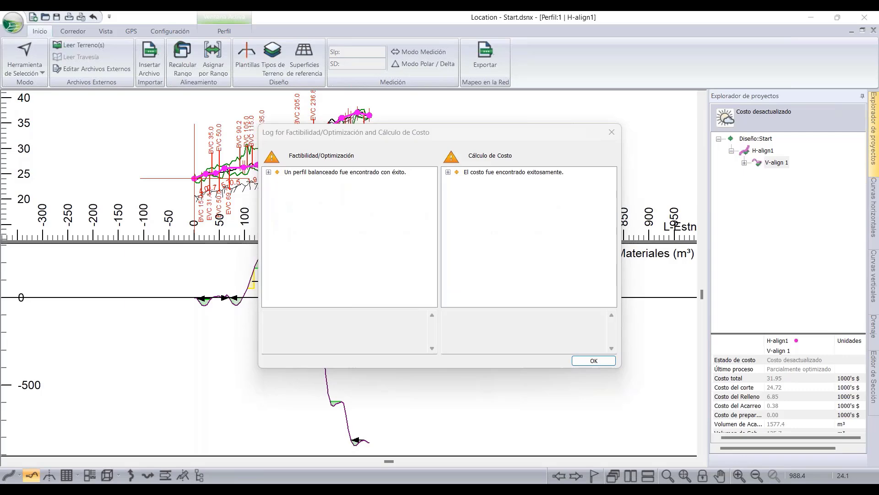
{"action": "left_click", "coordinate": [594, 360]}
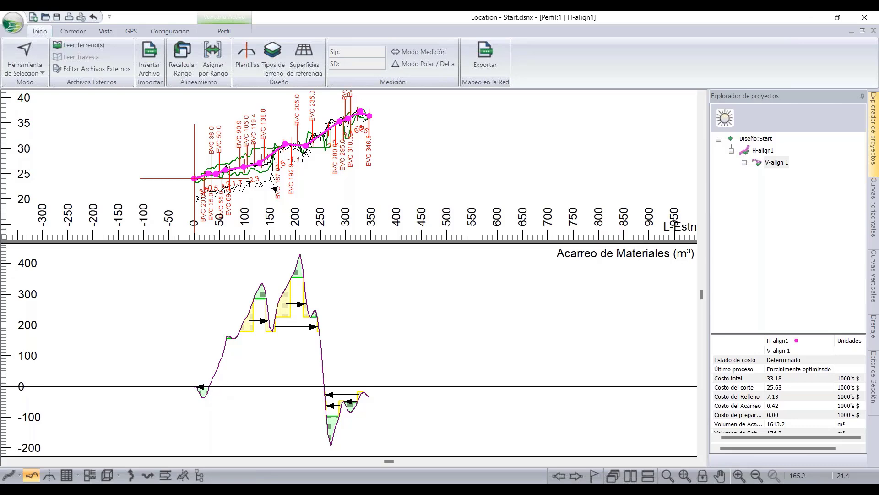
{"action": "scroll", "coordinate": [273, 188], "scroll_direction": "up", "scroll_amount": 3}
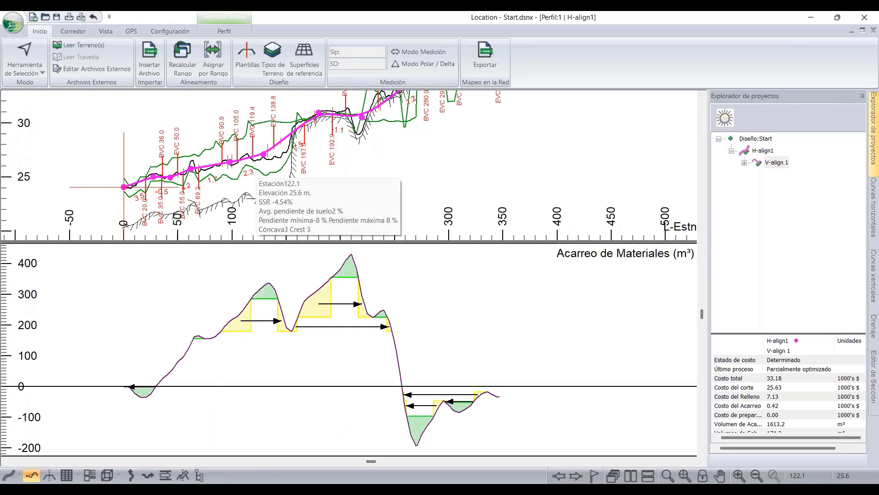
Review the list of defined terrain types in Tipos de Terreno and close it without changes.
{"action": "left_click", "coordinate": [266, 65]}
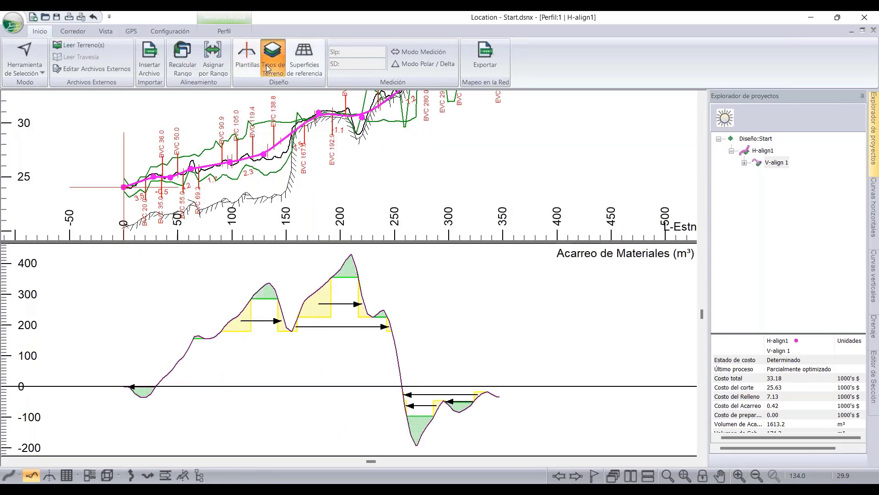
{"action": "scroll", "coordinate": [336, 209], "scroll_direction": "down", "scroll_amount": 1}
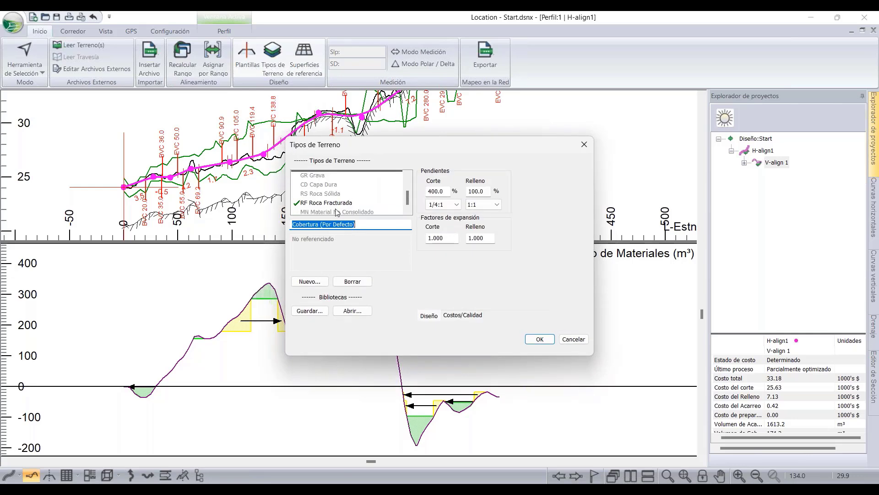
{"action": "scroll", "coordinate": [337, 212], "scroll_direction": "down", "scroll_amount": 2}
{"action": "left_click", "coordinate": [584, 144]}
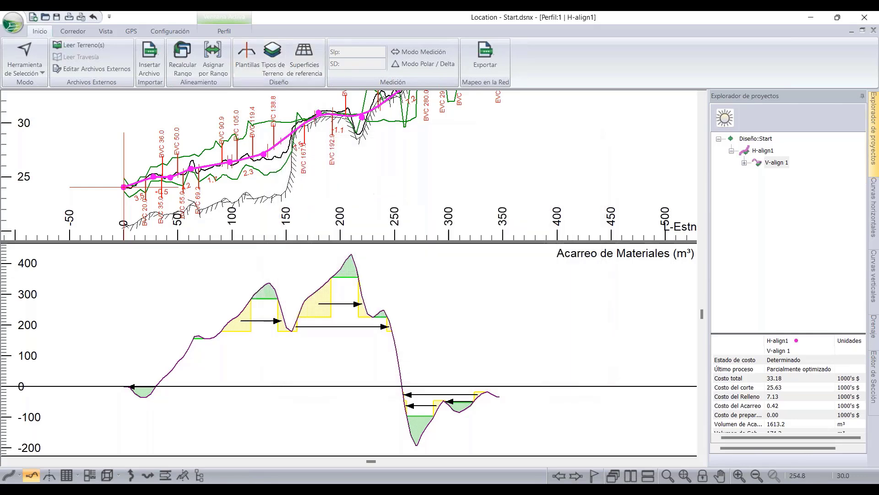
Review the range-assigned parameters for Sub horizontes and Preparación del Sitio, and close them without changes.
{"action": "left_click", "coordinate": [213, 59]}
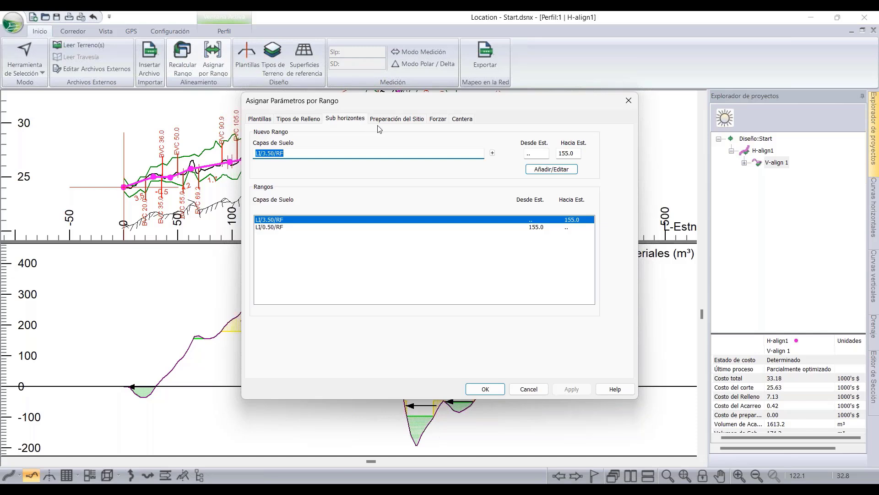
{"action": "left_click", "coordinate": [380, 120]}
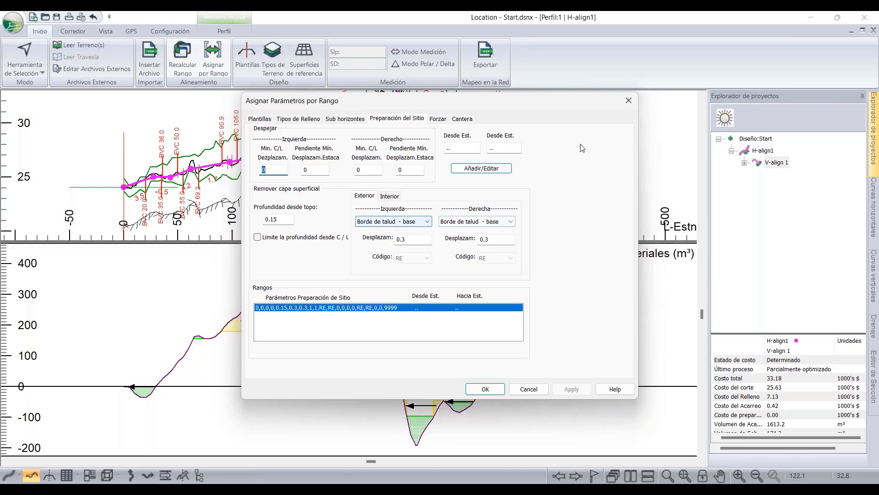
{"action": "left_click", "coordinate": [629, 100]}
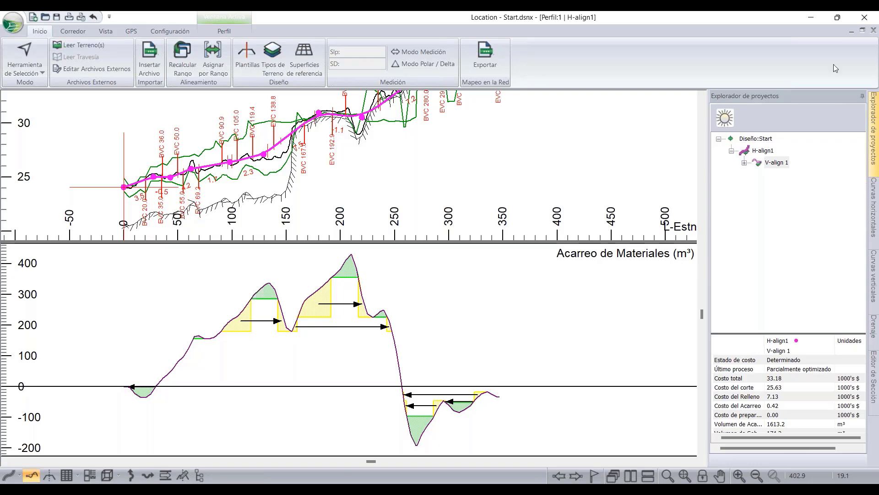
Restore the tiled window layout and maximize the Datos window to show the H-align1 volume table.
{"action": "left_click", "coordinate": [862, 30]}
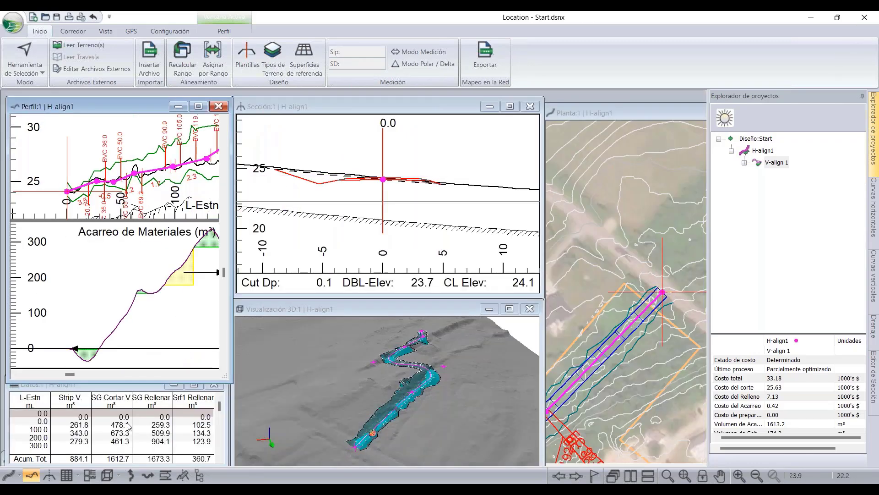
{"action": "left_click", "coordinate": [118, 389]}
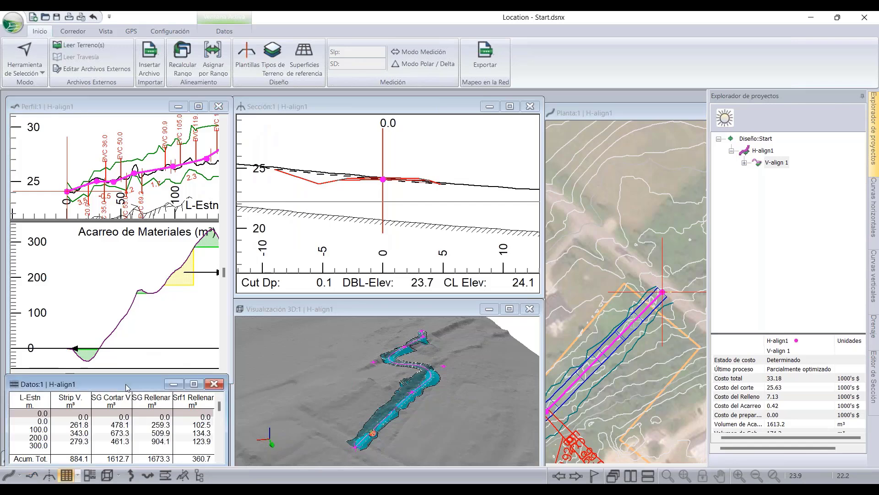
{"action": "left_click", "coordinate": [193, 384]}
{"action": "scroll", "coordinate": [451, 374], "scroll_direction": "down", "scroll_amount": 2}
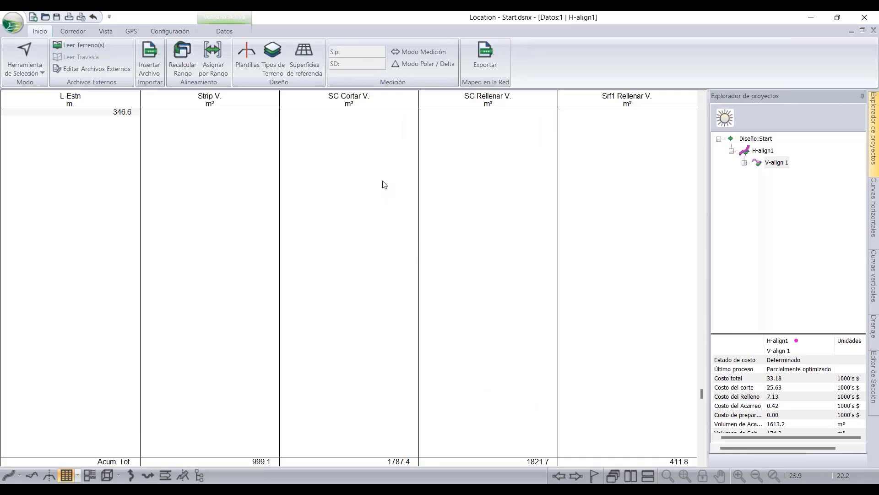
Review the data window's report options, including the row point types and the column setting, and close them without changes.
{"action": "right_click", "coordinate": [447, 300]}
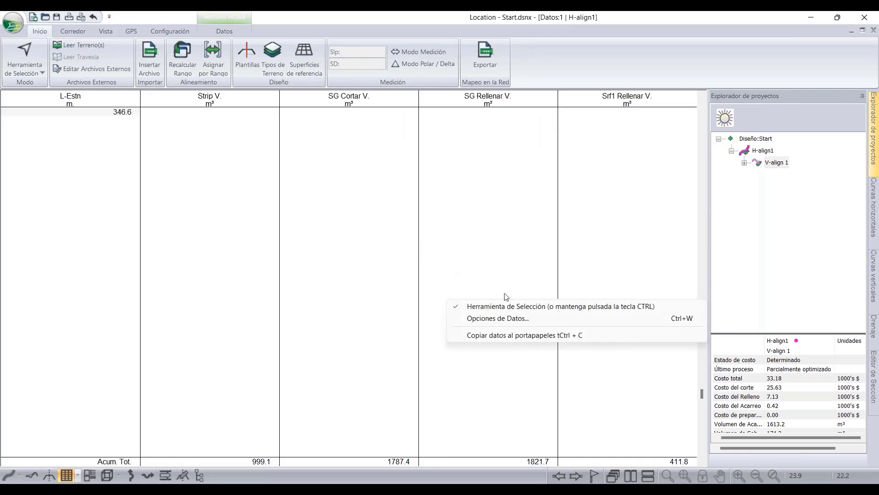
{"action": "left_click", "coordinate": [553, 81]}
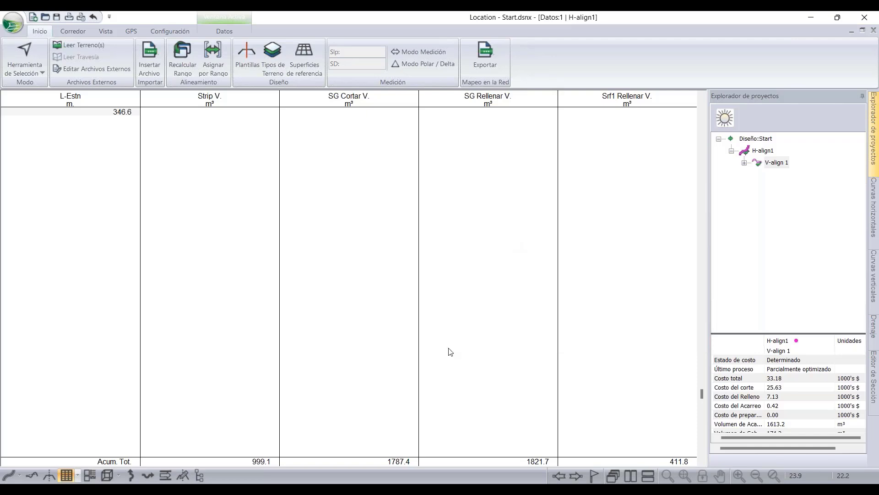
{"action": "right_click", "coordinate": [476, 347]}
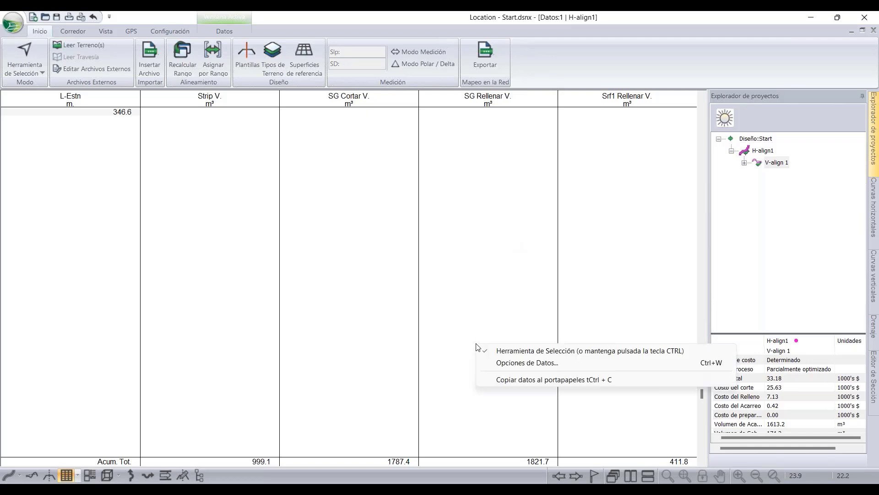
{"action": "left_click", "coordinate": [502, 363]}
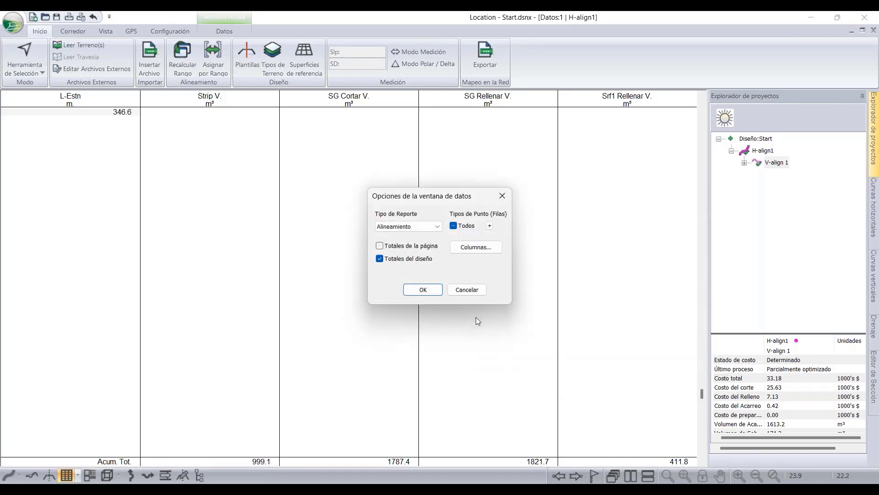
{"action": "left_click", "coordinate": [490, 226]}
{"action": "left_click", "coordinate": [471, 249]}
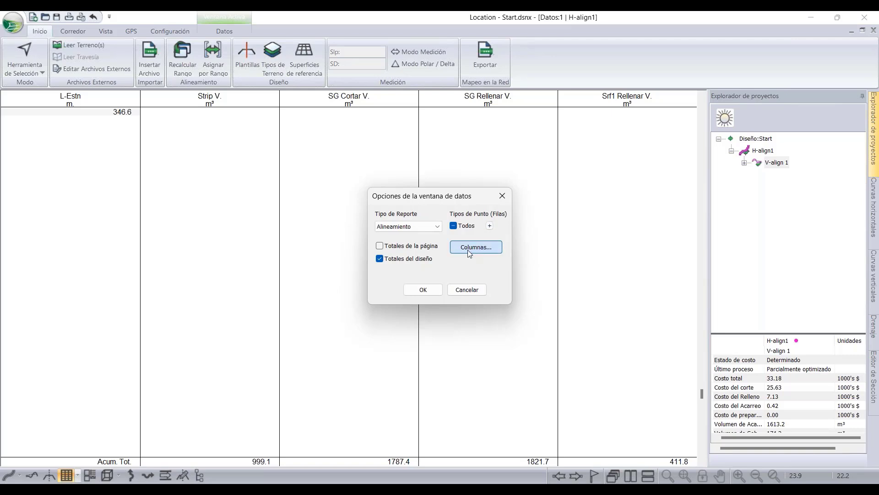
{"action": "left_click", "coordinate": [502, 196]}
Add the optimal haul volume columns RF-Fill^, RF-Cut^, LI-Fill^ and LI-Cut^ to the H-align1 data table.
{"action": "right_click", "coordinate": [371, 218]}
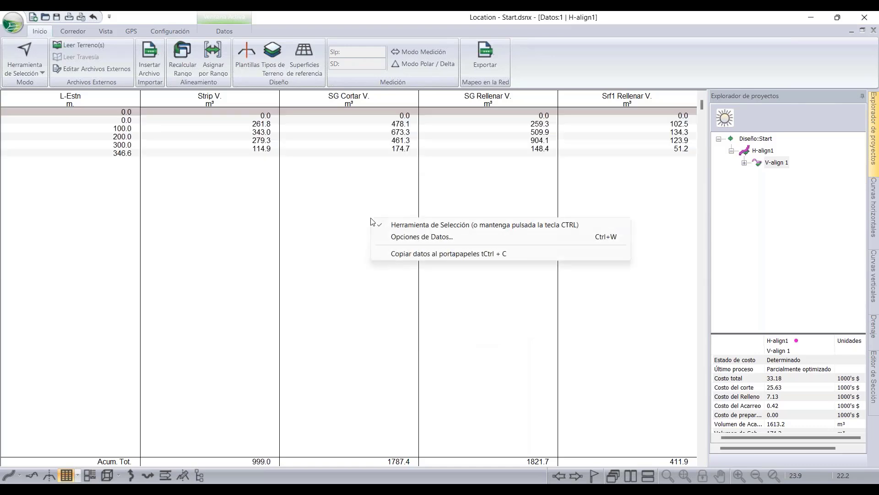
{"action": "left_click", "coordinate": [410, 237]}
{"action": "left_click", "coordinate": [455, 247]}
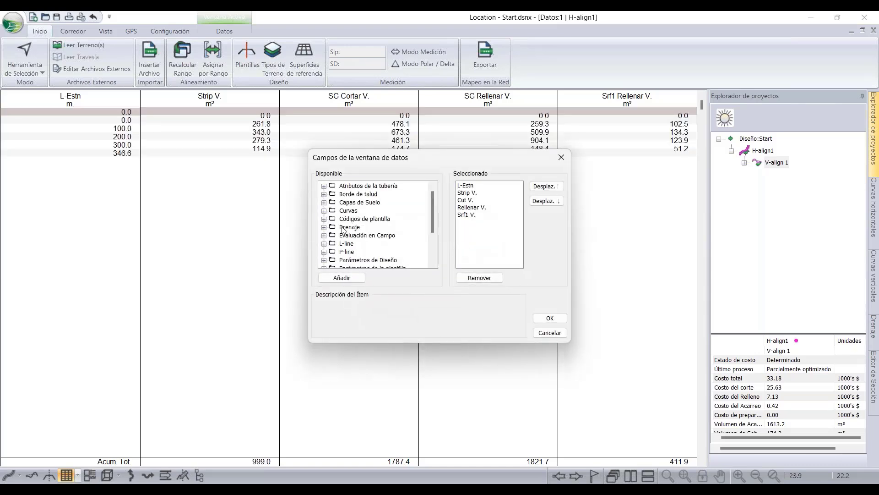
{"action": "scroll", "coordinate": [343, 230], "scroll_direction": "down", "scroll_amount": 2}
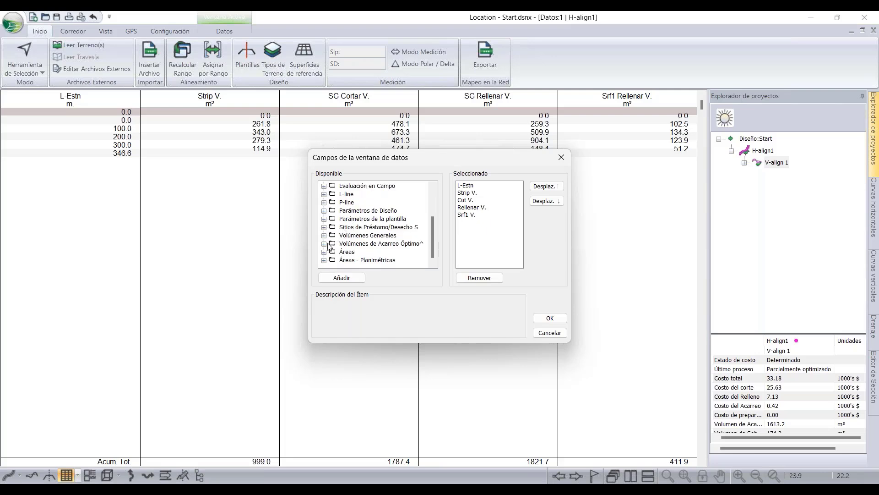
{"action": "left_click", "coordinate": [325, 244]}
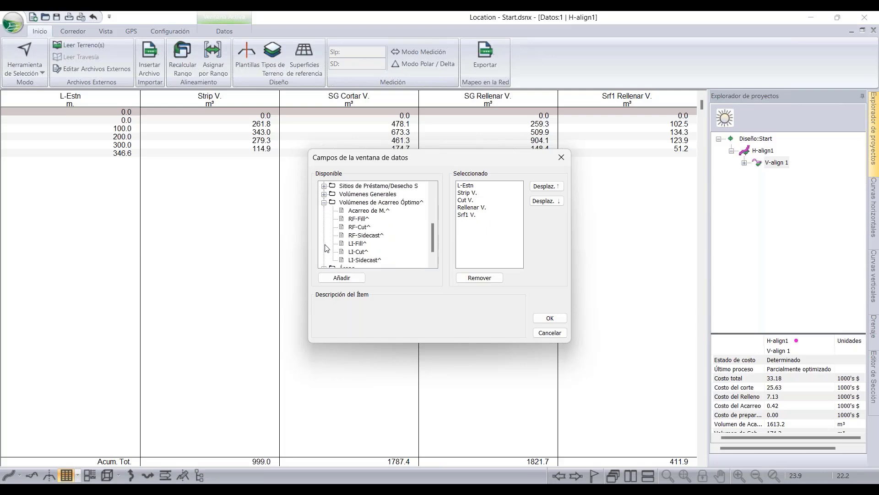
{"action": "double_click", "coordinate": [360, 219]}
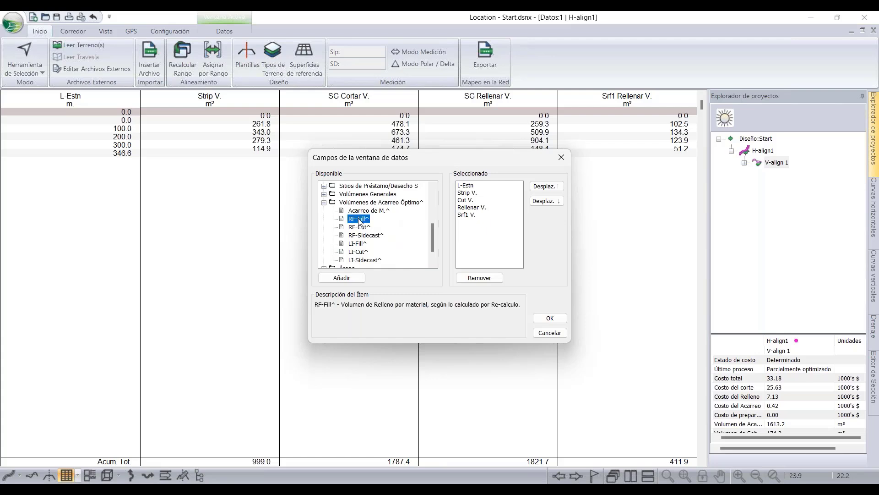
{"action": "double_click", "coordinate": [359, 227]}
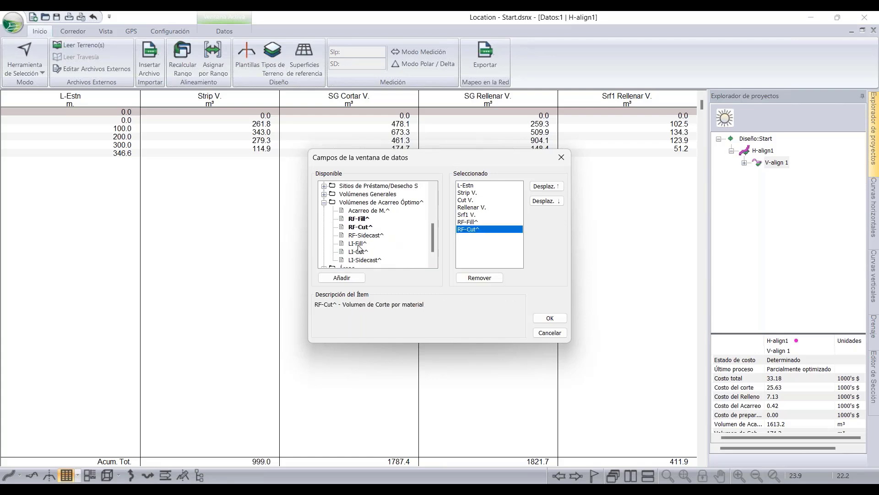
{"action": "left_click", "coordinate": [358, 243]}
{"action": "double_click", "coordinate": [357, 245]}
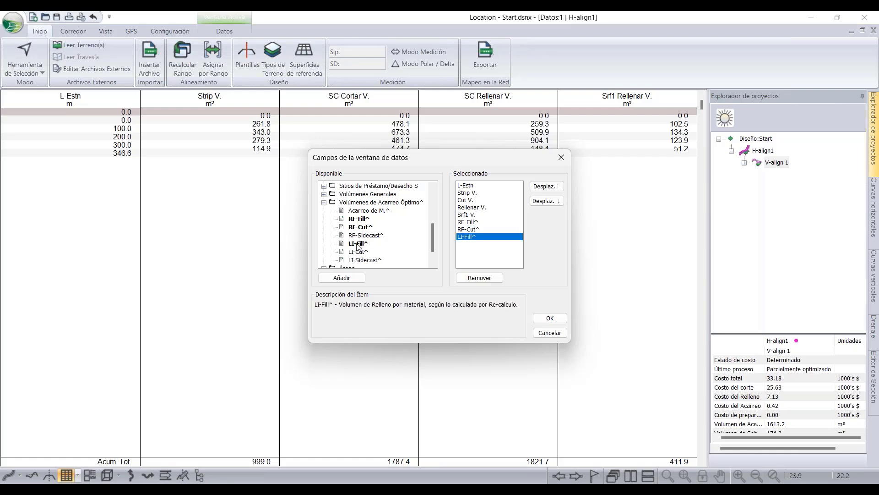
{"action": "double_click", "coordinate": [359, 252]}
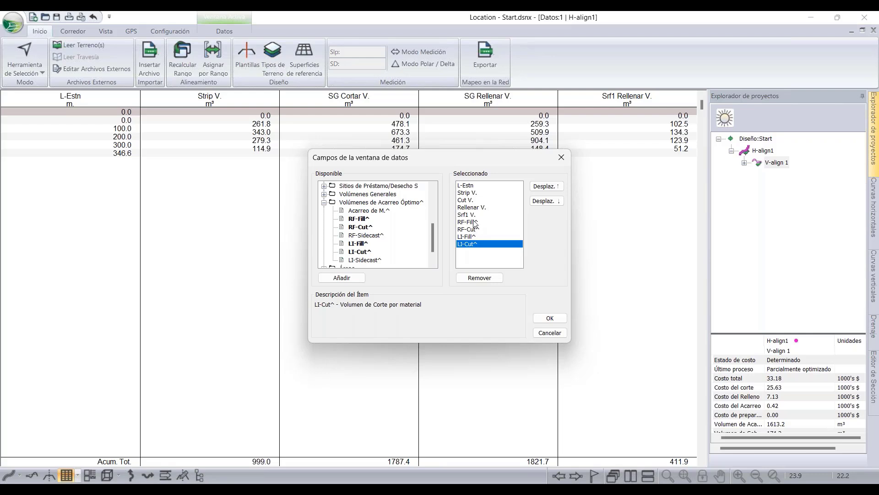
{"action": "left_click", "coordinate": [544, 318]}
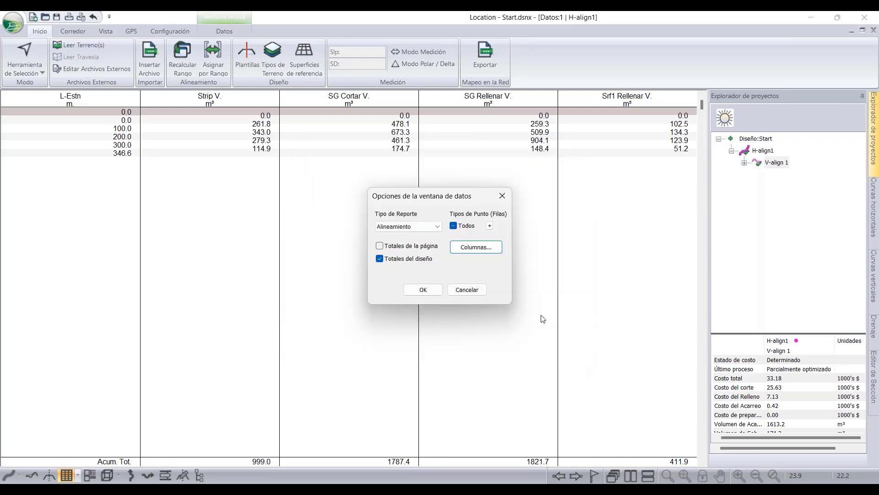
{"action": "left_click", "coordinate": [426, 290]}
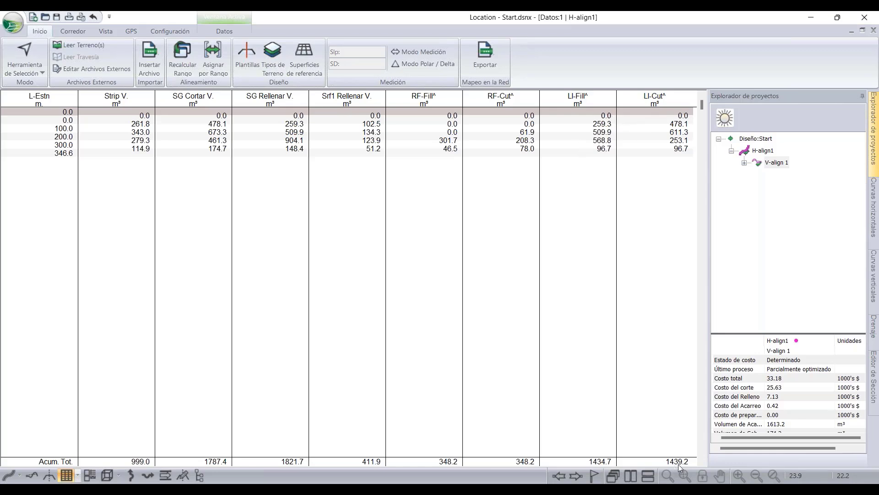
Restore the tiled window layout and maximize the Perfil window for H-align1.
{"action": "left_click", "coordinate": [862, 31]}
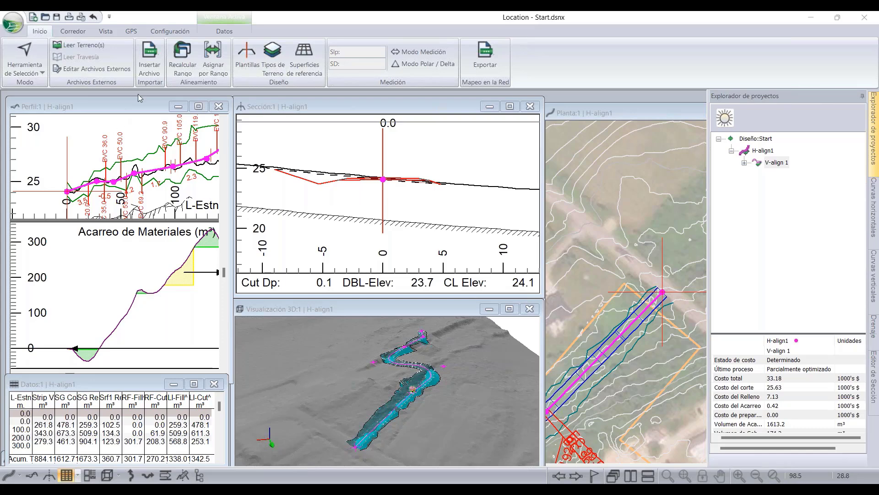
{"action": "left_click", "coordinate": [132, 110]}
{"action": "left_click", "coordinate": [198, 107]}
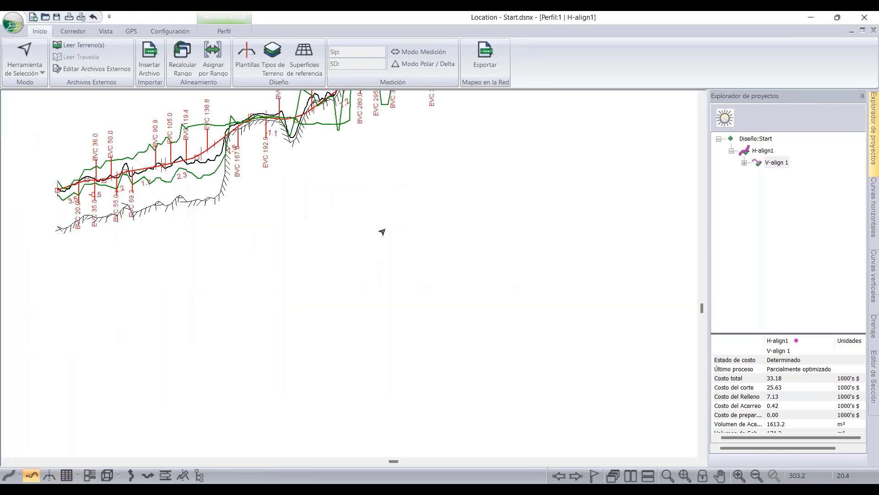
Add the AcarreoÓpti sub-window to the profile view and enlarge the Acarreo de Materiales diagram above it.
{"action": "right_click", "coordinate": [364, 308]}
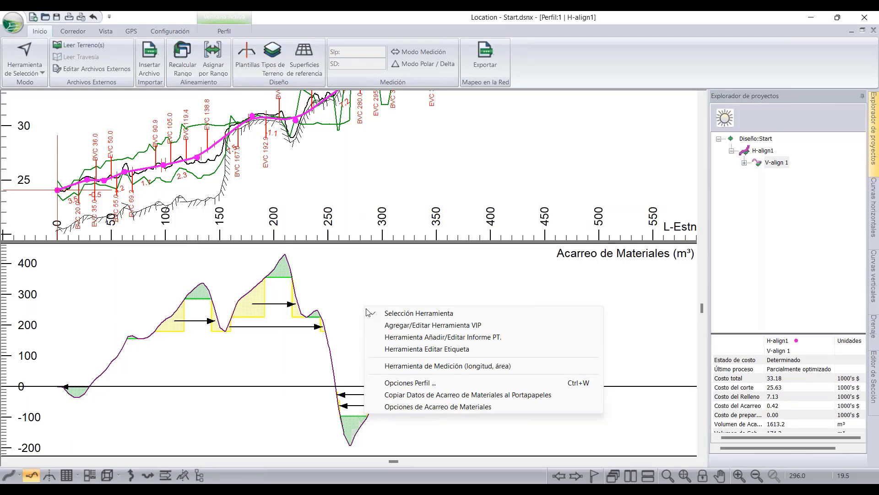
{"action": "right_click", "coordinate": [373, 158]}
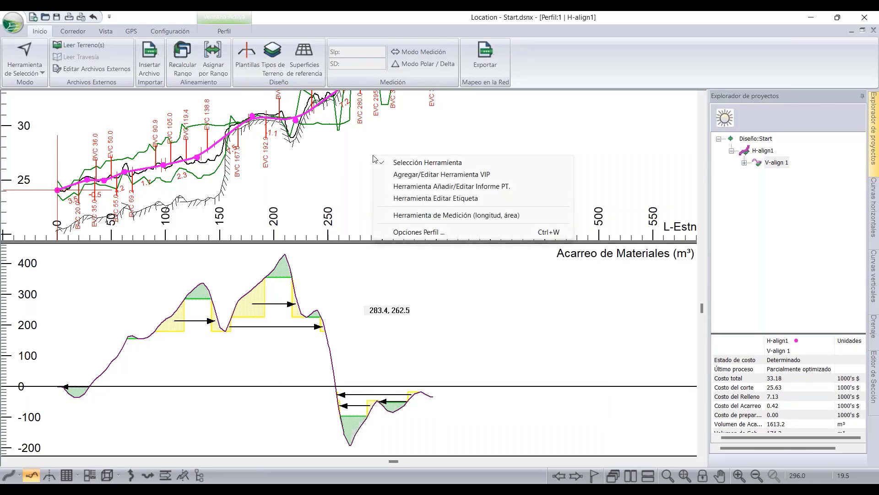
{"action": "left_click", "coordinate": [415, 232]}
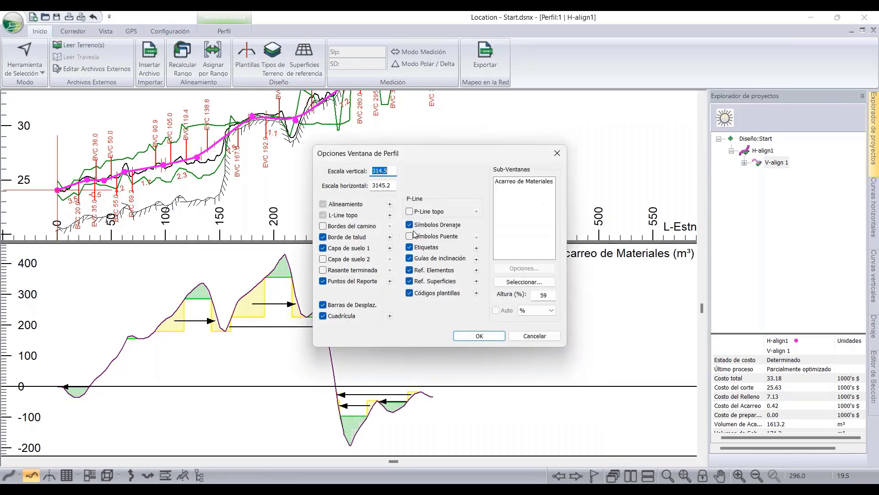
{"action": "left_click", "coordinate": [513, 282]}
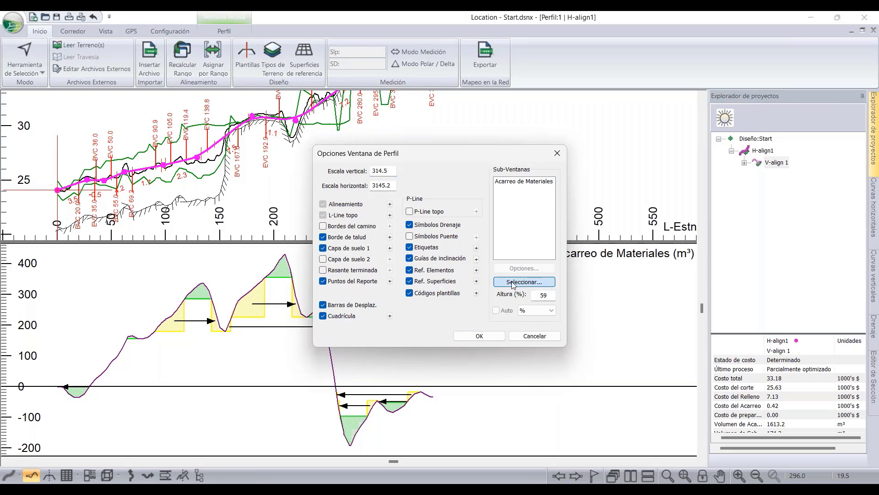
{"action": "double_click", "coordinate": [357, 253]}
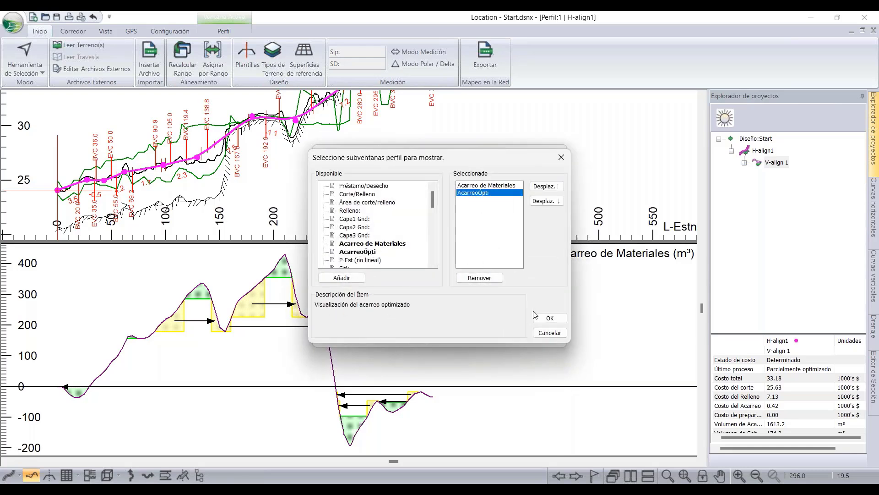
{"action": "left_click", "coordinate": [549, 318]}
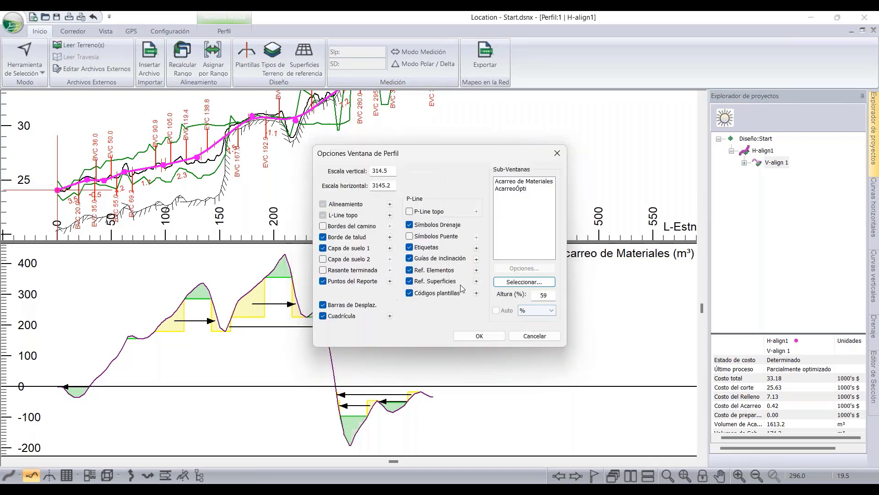
{"action": "left_click", "coordinate": [495, 338]}
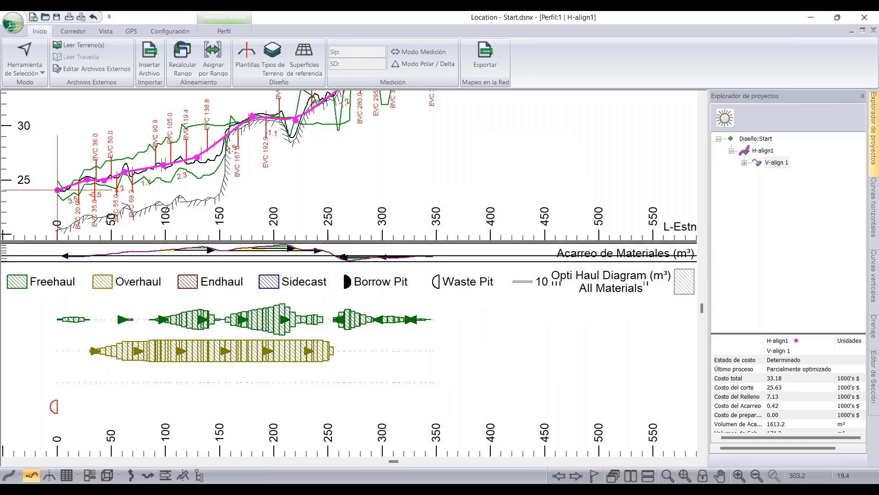
{"action": "left_click_drag", "start_coordinate": [384, 242], "coordinate": [407, 175]}
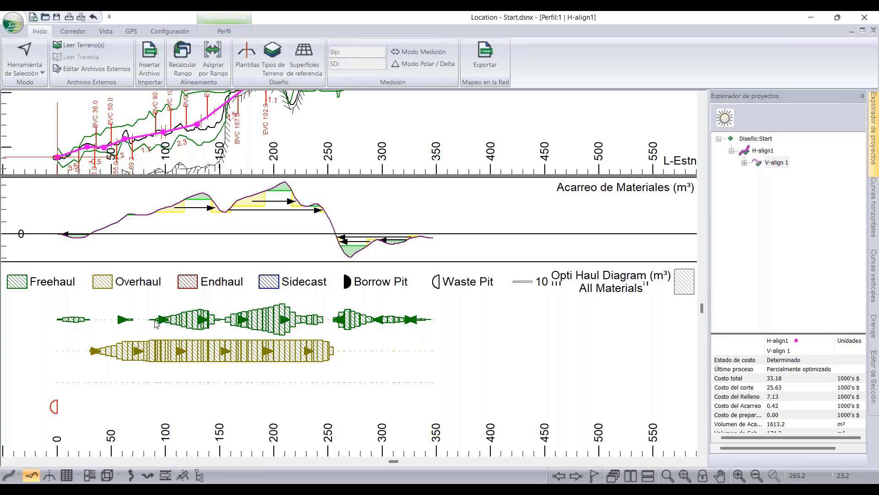
Examine the Opti Haul Diagram against the Acarreo de Materiales diagram, checking the waste pit and the total borrow and waste volumes.
{"action": "scroll", "coordinate": [220, 321], "scroll_direction": "up", "scroll_amount": 2}
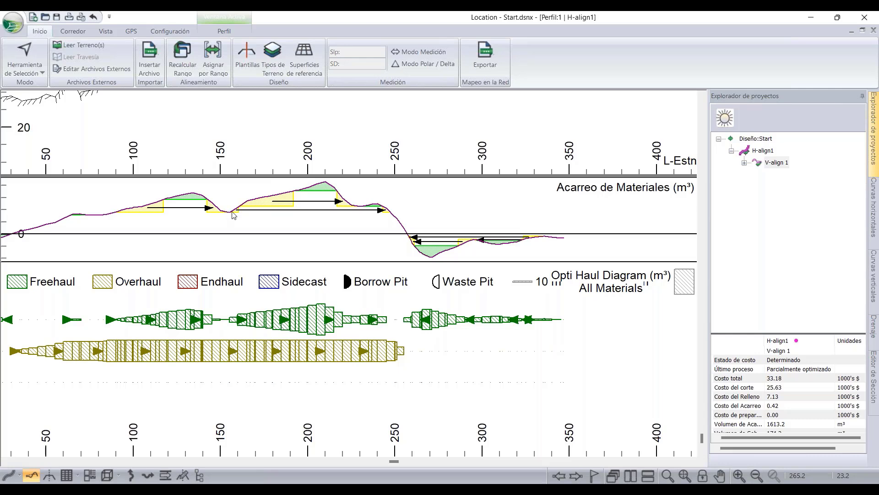
{"action": "scroll", "coordinate": [233, 212], "scroll_direction": "down", "scroll_amount": 3}
{"action": "scroll", "coordinate": [233, 215], "scroll_direction": "down", "scroll_amount": 3}
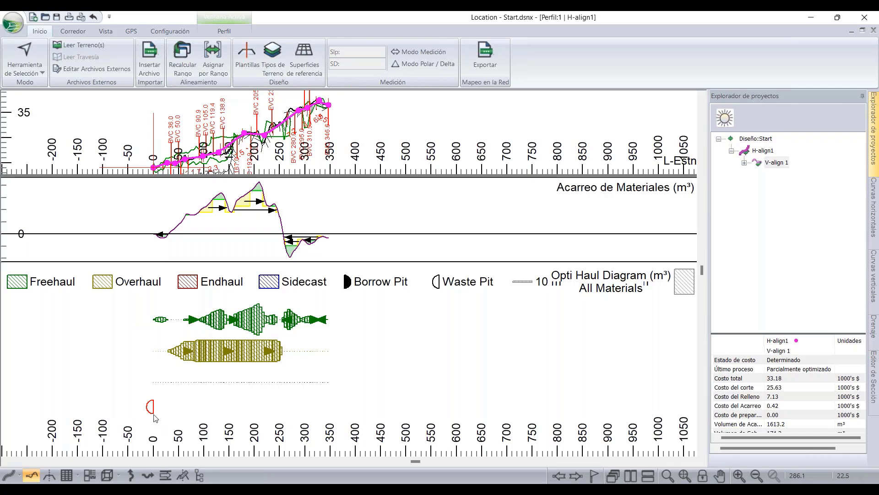
{"action": "mouse_move", "coordinate": [151, 411]}
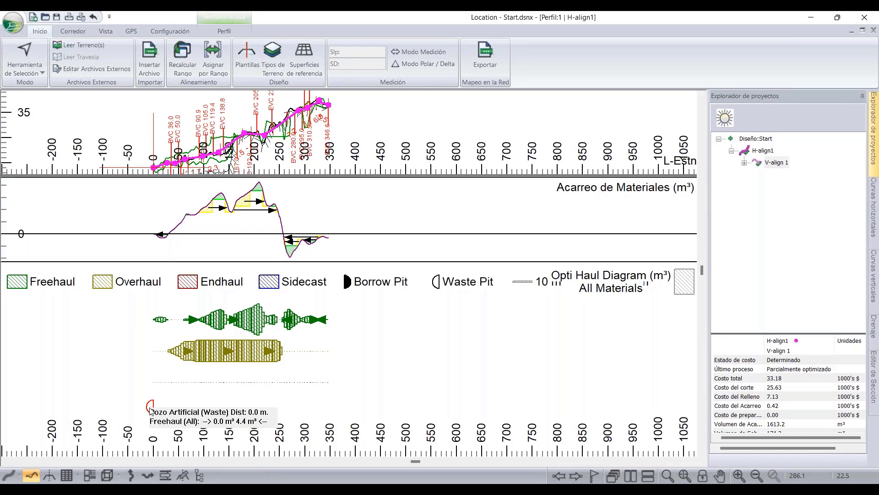
{"action": "mouse_move", "coordinate": [348, 286]}
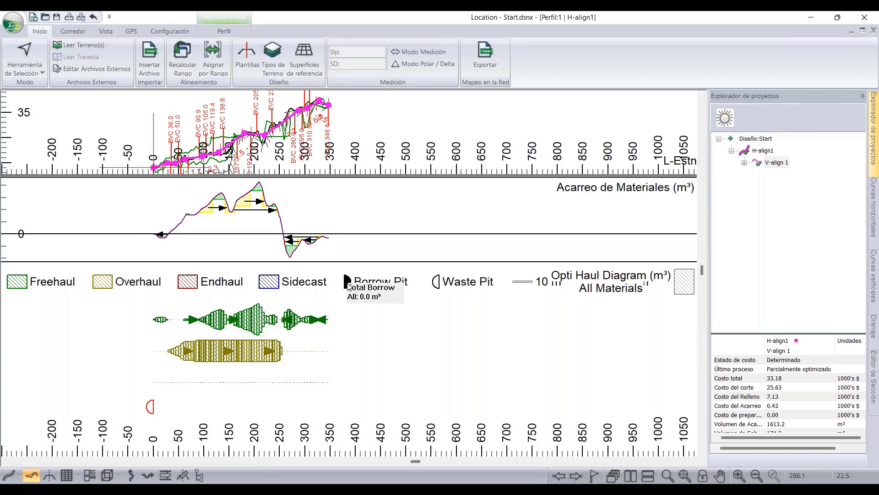
{"action": "mouse_move", "coordinate": [438, 287]}
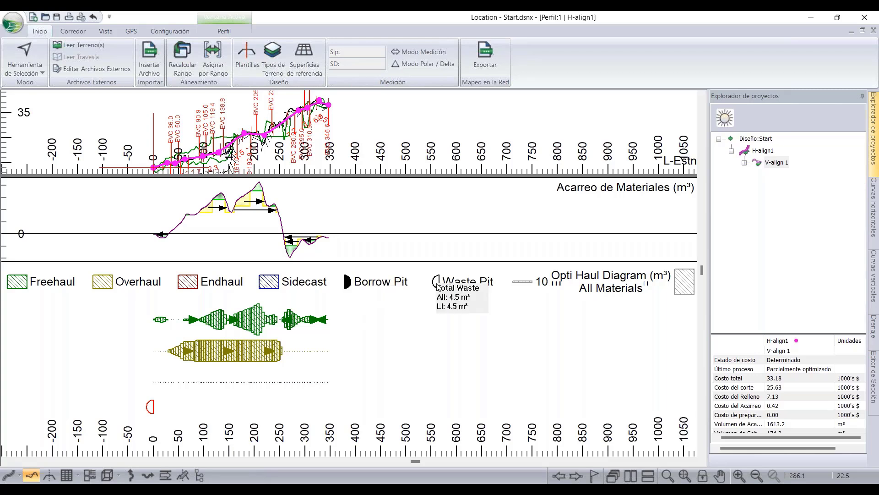
Restore the Perfil window from its maximized state to a floating window.
{"action": "left_click", "coordinate": [863, 30]}
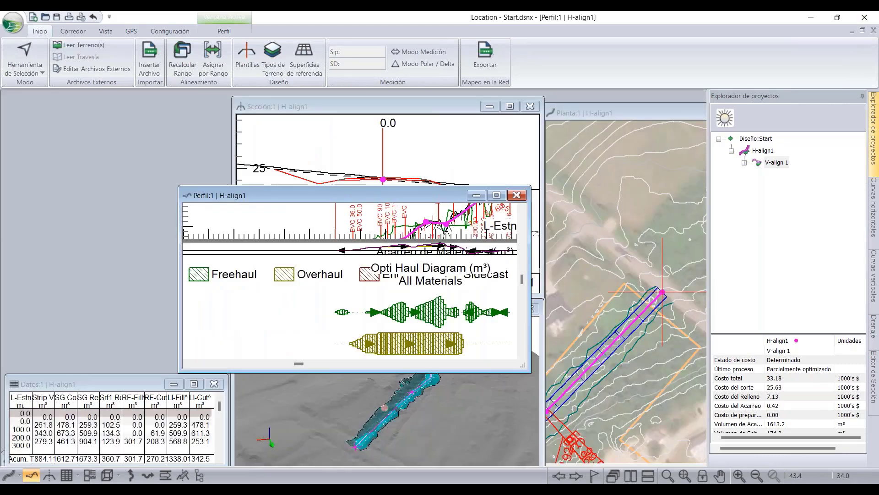
{"action": "double_click", "coordinate": [365, 192]}
{"action": "left_click", "coordinate": [863, 30]}
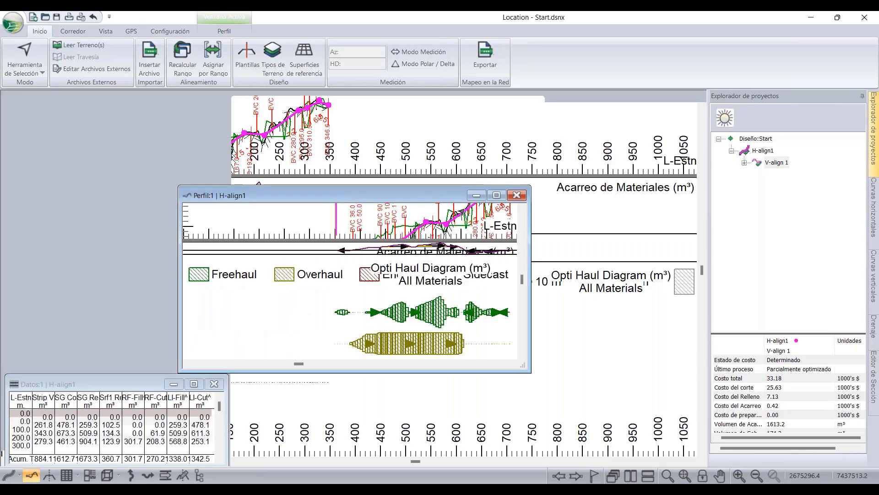
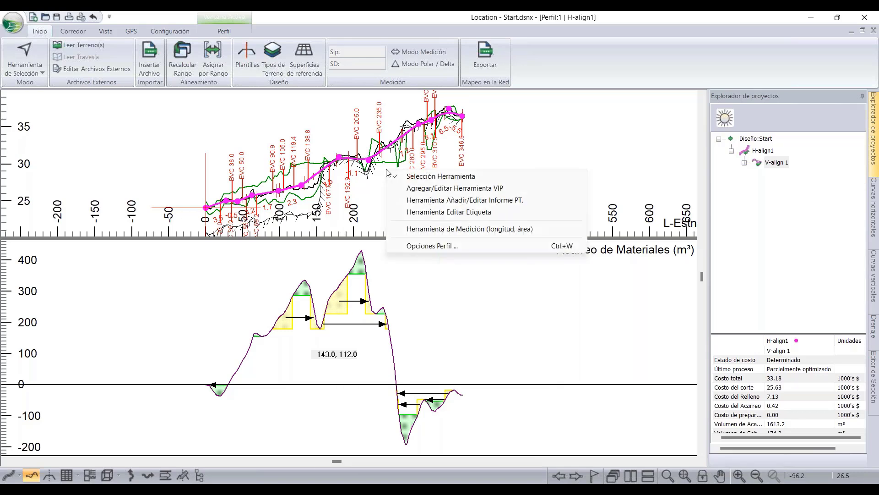
Open Tipos de Terreno and inspect the slopes and expansion factors of RF Roca Fracturada.
{"action": "left_click", "coordinate": [501, 166]}
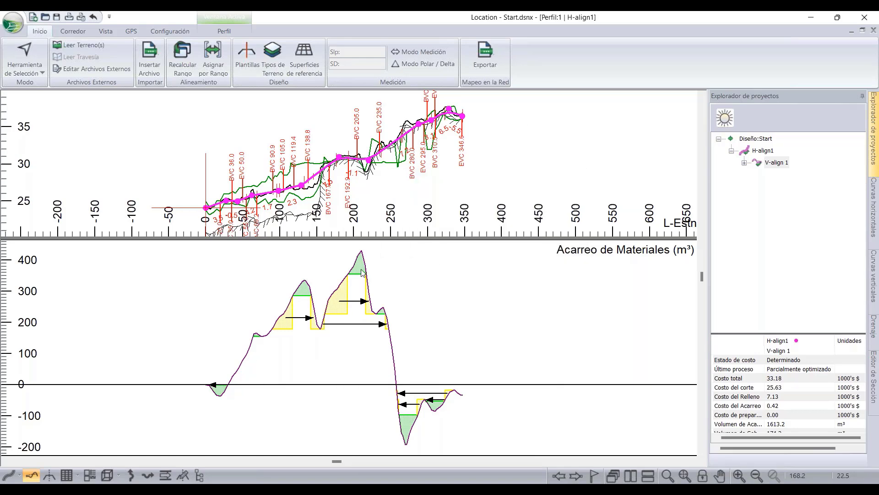
{"action": "mouse_move", "coordinate": [362, 273]}
{"action": "left_click", "coordinate": [273, 71]}
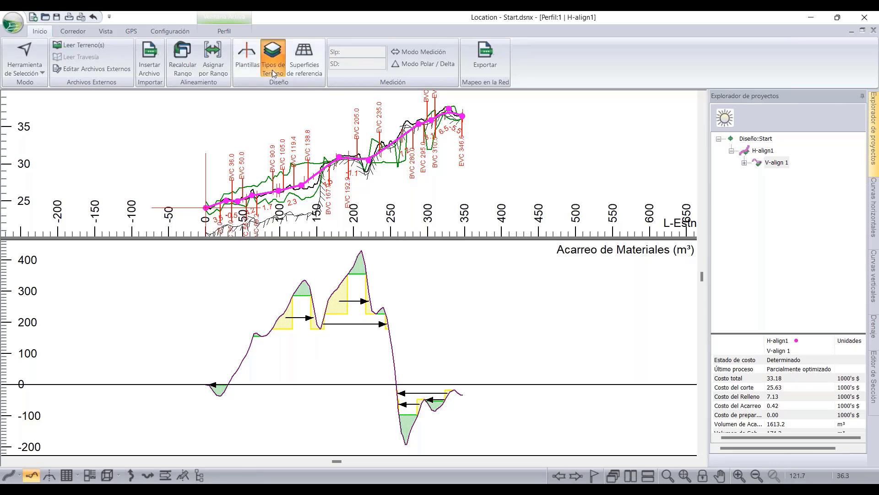
{"action": "left_click_drag", "start_coordinate": [346, 140], "coordinate": [311, 138]}
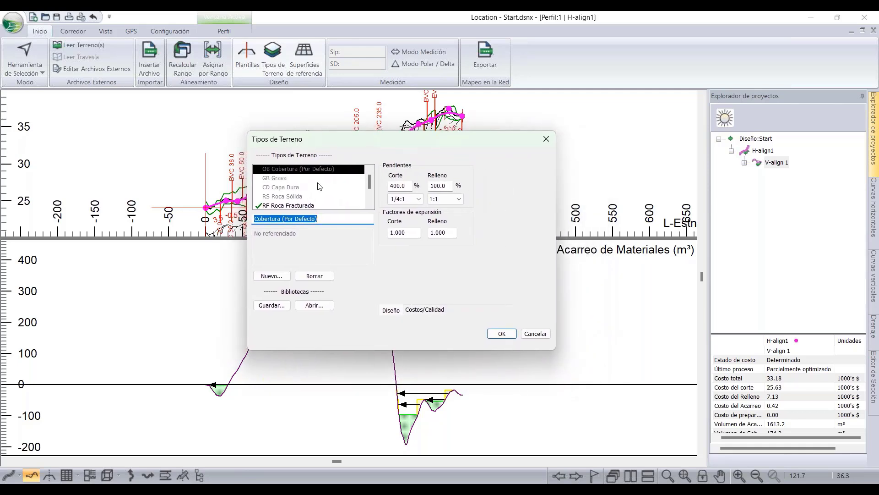
{"action": "scroll", "coordinate": [320, 186], "scroll_direction": "down", "scroll_amount": 1}
{"action": "left_click", "coordinate": [300, 180]}
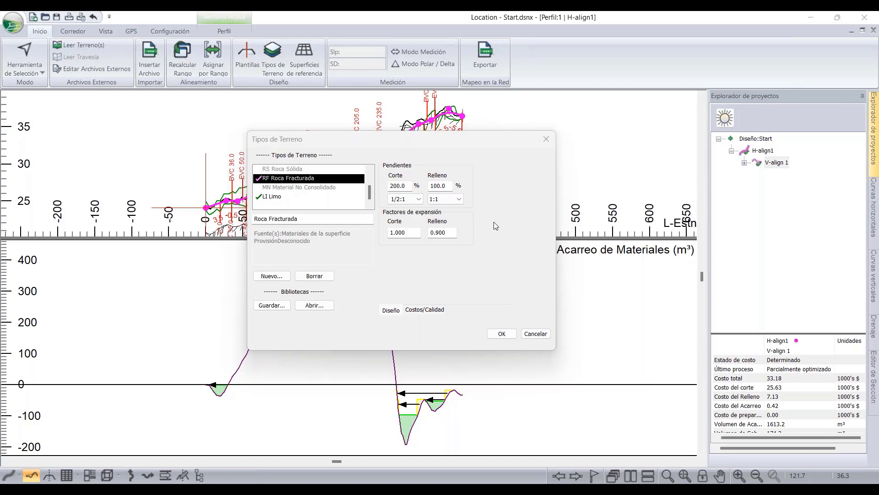
{"action": "left_click", "coordinate": [450, 232]}
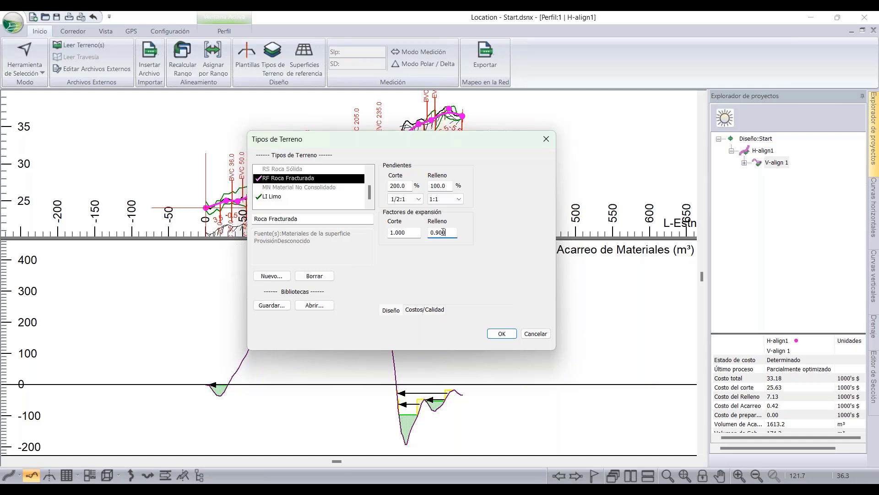
Compare the fill expansion factor of LI Limo with that of RF Roca Fracturada, leaving both values as they are.
{"action": "left_click", "coordinate": [294, 198]}
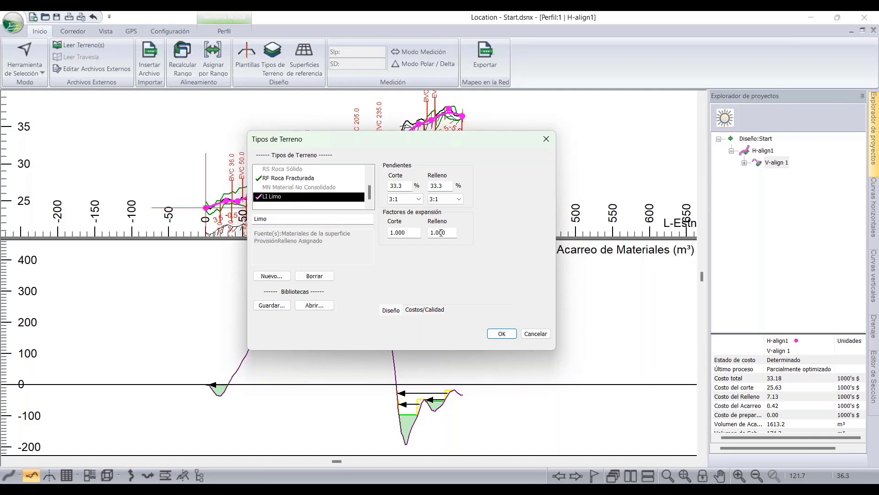
{"action": "left_click_drag", "start_coordinate": [449, 233], "coordinate": [435, 234]}
{"action": "left_click_drag", "start_coordinate": [450, 233], "coordinate": [436, 234]}
{"action": "left_click", "coordinate": [451, 233]}
{"action": "left_click", "coordinate": [308, 180]}
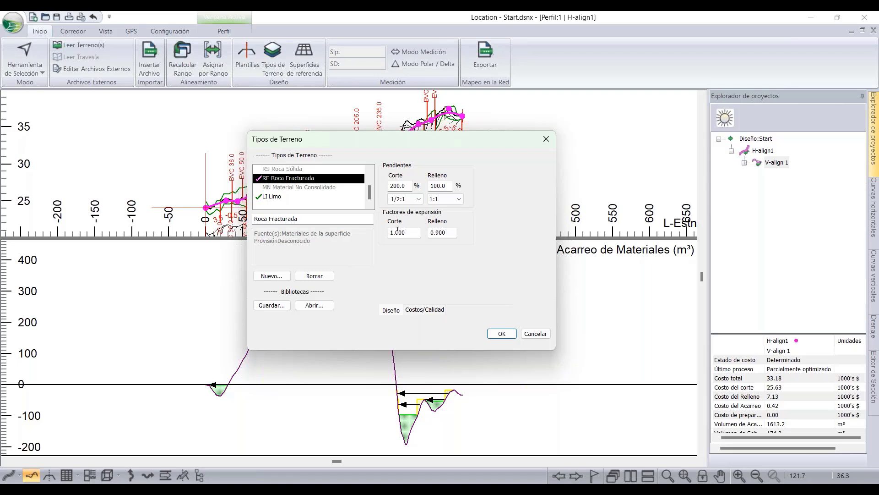
Set the fill expansion factor of LI Limo to 1.2 and recalculate the full alignment range with its cost.
{"action": "left_click", "coordinate": [453, 232]}
{"action": "left_click", "coordinate": [275, 196]}
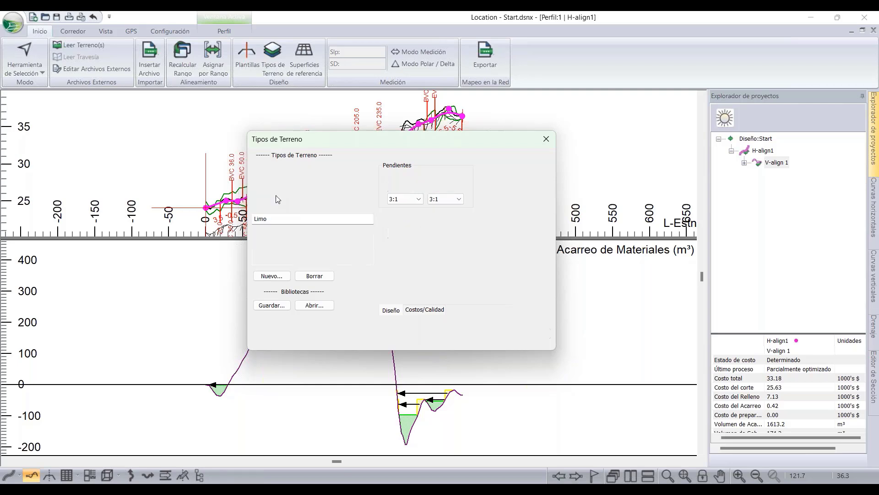
{"action": "left_click_drag", "start_coordinate": [446, 232], "coordinate": [437, 234]}
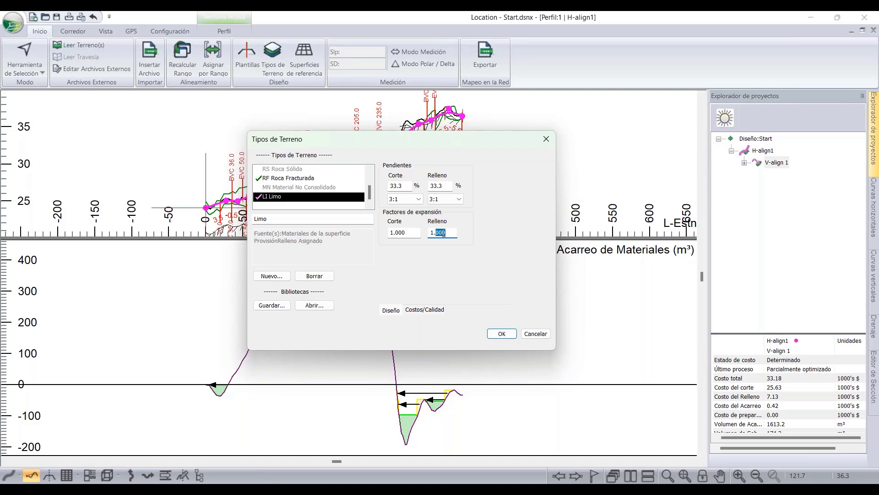
{"action": "type", "text": "2"}
{"action": "left_click_drag", "start_coordinate": [438, 233], "coordinate": [442, 233]}
{"action": "left_click", "coordinate": [444, 232]}
{"action": "left_click", "coordinate": [508, 335]}
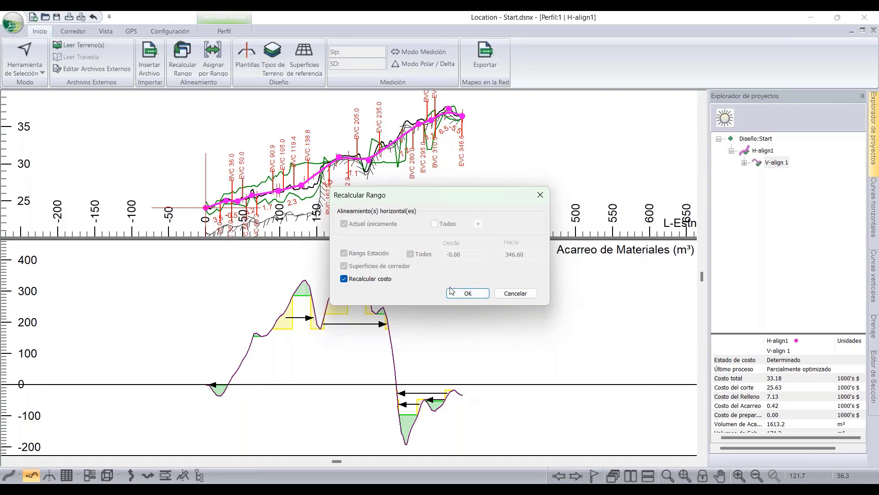
{"action": "left_click", "coordinate": [467, 292]}
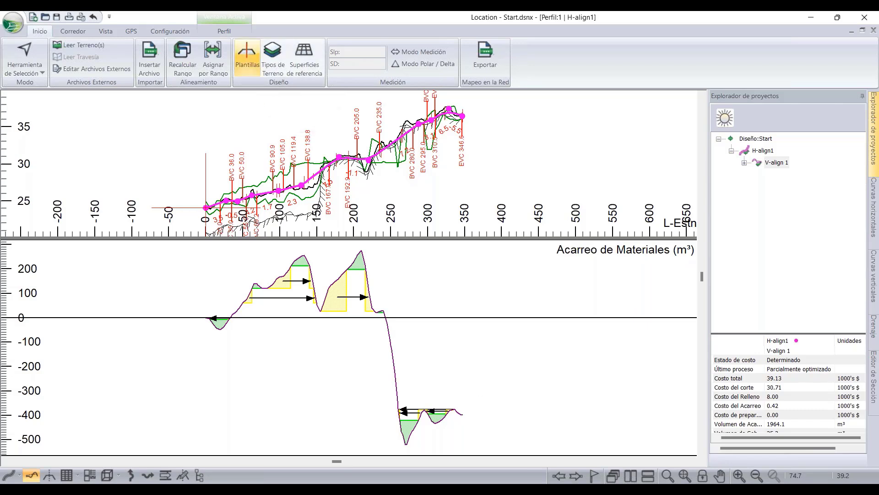
Reopen Tipos de Terreno to check the expansion factors of RF Roca Fracturada and LI Limo, leaving them as they are.
{"action": "left_click", "coordinate": [273, 54]}
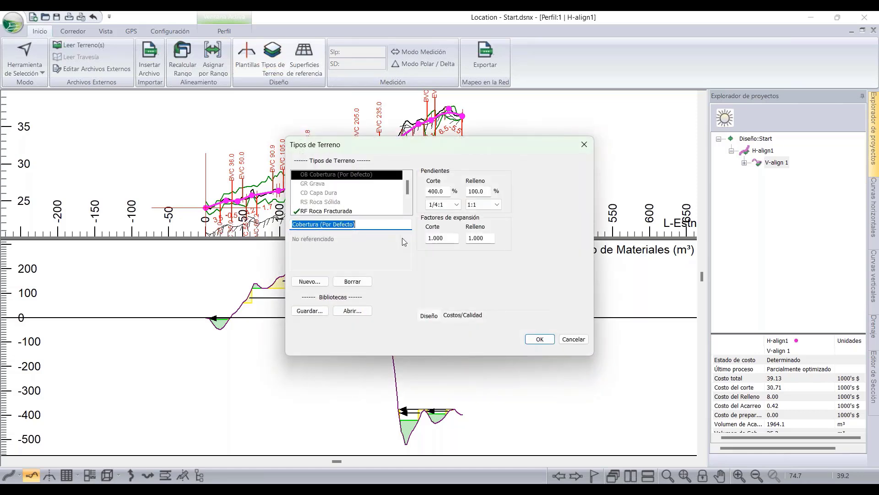
{"action": "left_click", "coordinate": [342, 212]}
{"action": "scroll", "coordinate": [351, 213], "scroll_direction": "down", "scroll_amount": 1}
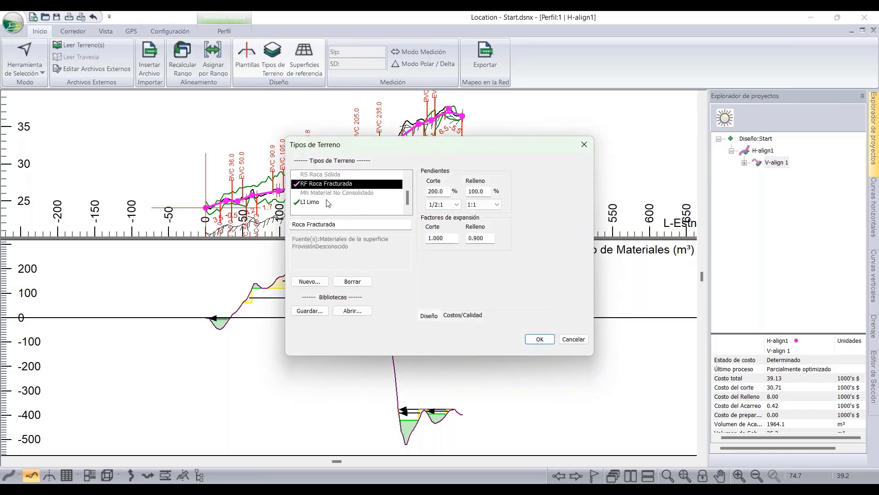
{"action": "left_click", "coordinate": [328, 203]}
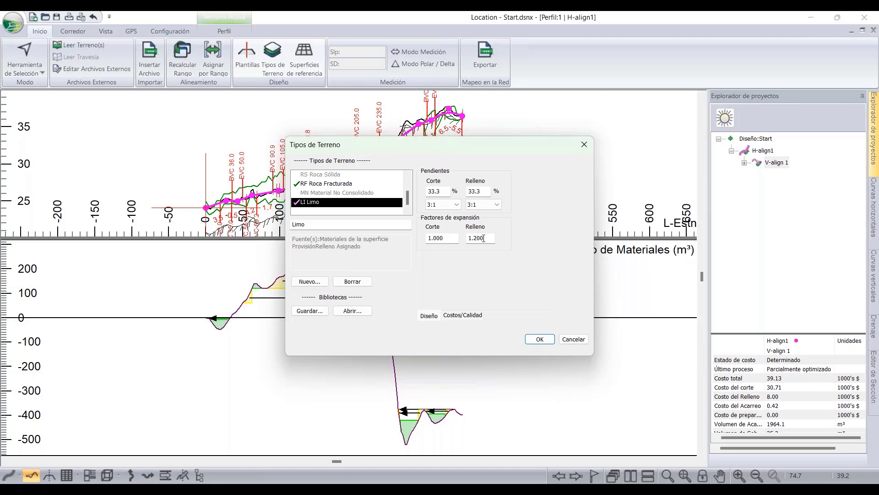
{"action": "left_click", "coordinate": [573, 339]}
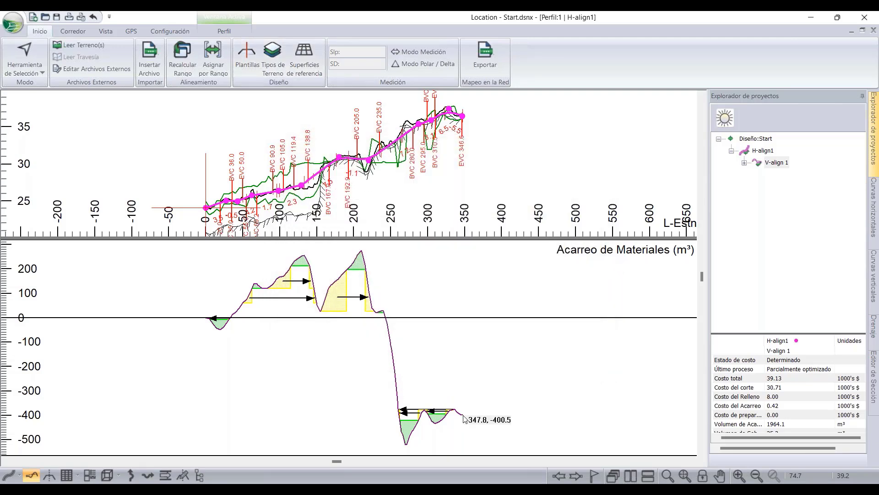
{"action": "left_click", "coordinate": [279, 77]}
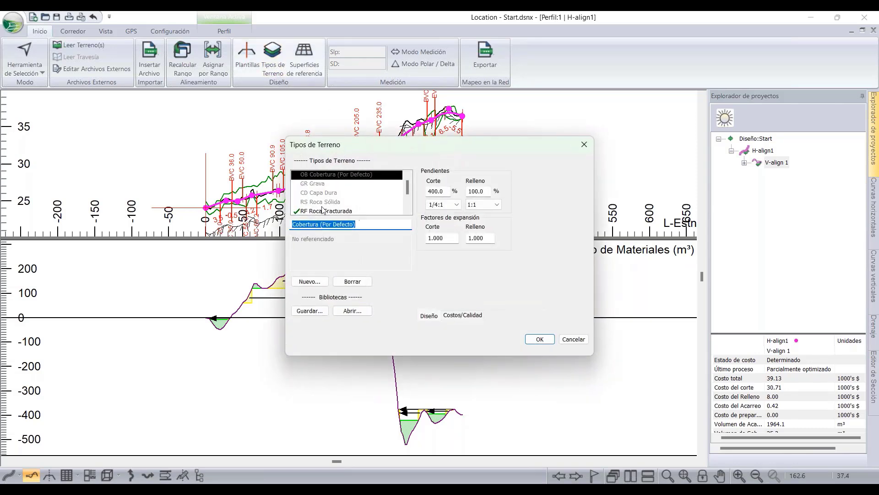
{"action": "left_click", "coordinate": [324, 204]}
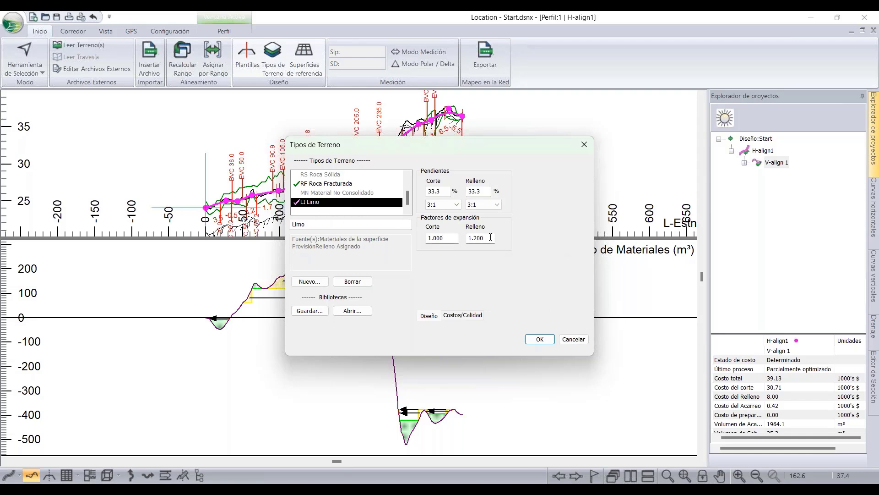
{"action": "left_click_drag", "start_coordinate": [490, 238], "coordinate": [466, 237]}
{"action": "type", "text": "0"}
{"action": "left_click", "coordinate": [572, 340]}
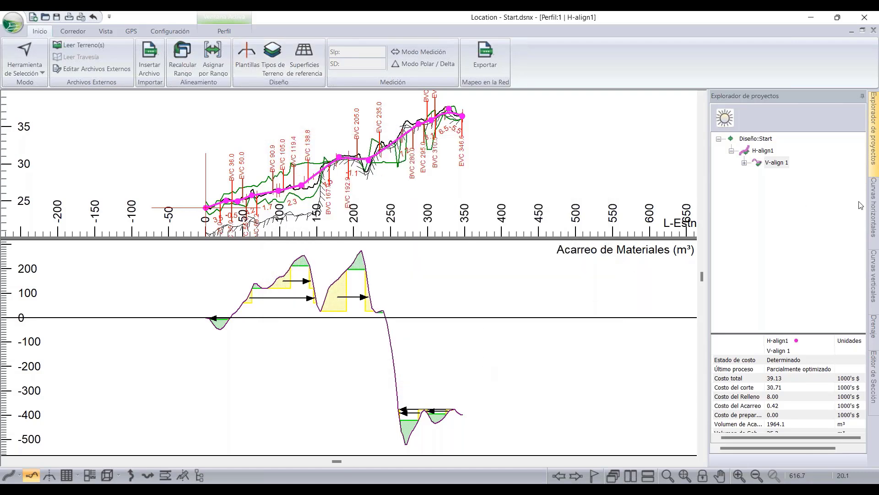
{"action": "right_click", "coordinate": [776, 167]}
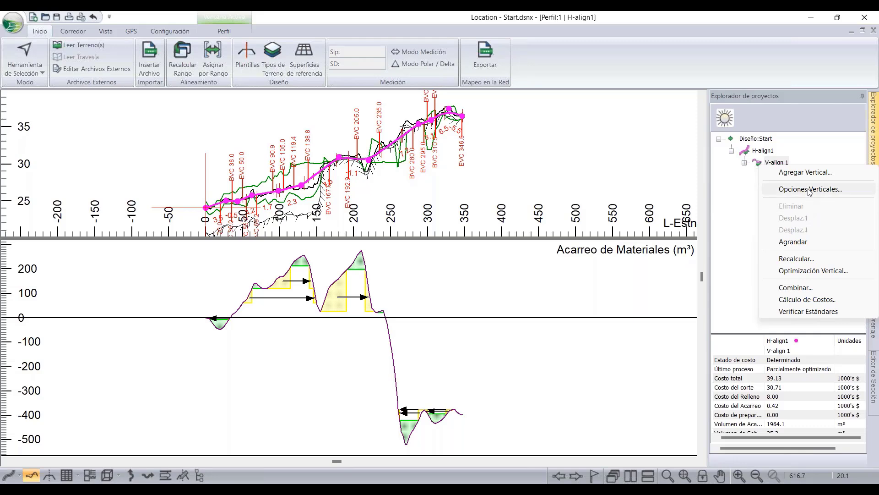
{"action": "left_click", "coordinate": [814, 271]}
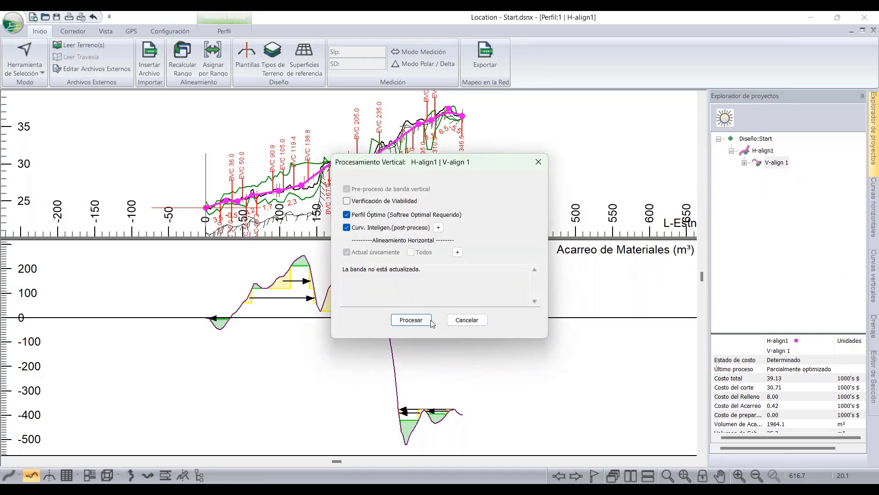
{"action": "left_click", "coordinate": [460, 324]}
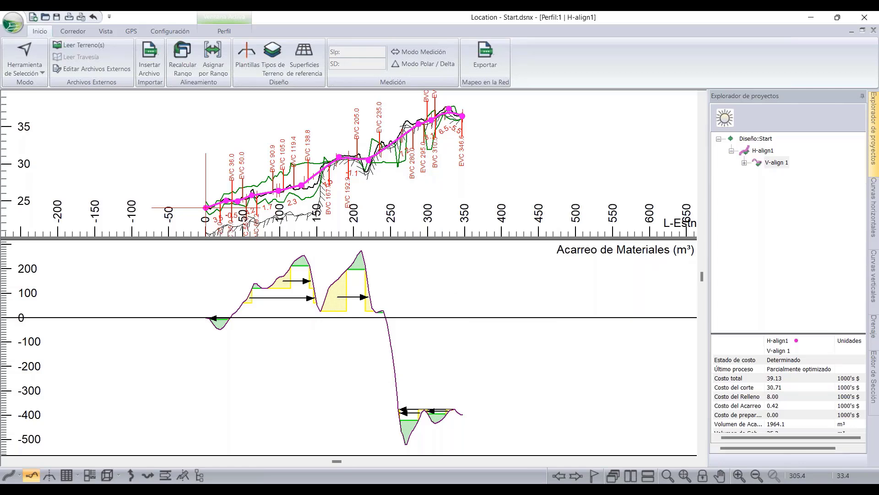
{"action": "left_click", "coordinate": [273, 58]}
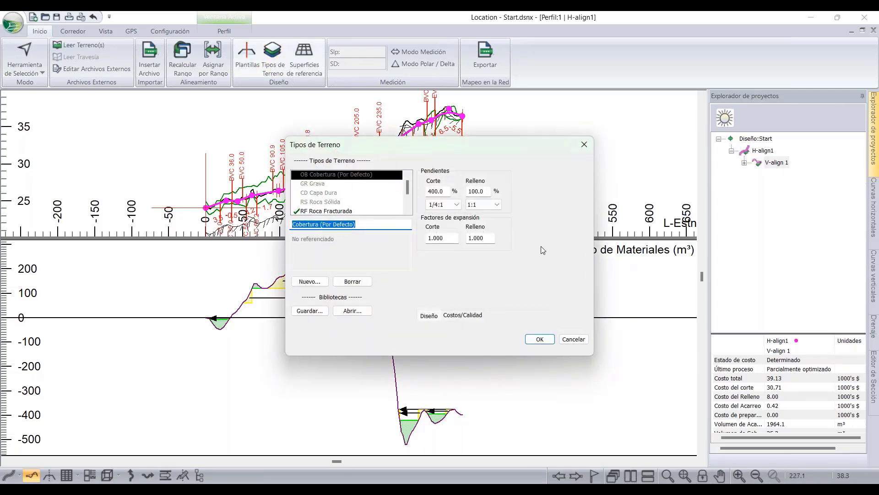
{"action": "left_click", "coordinate": [583, 144]}
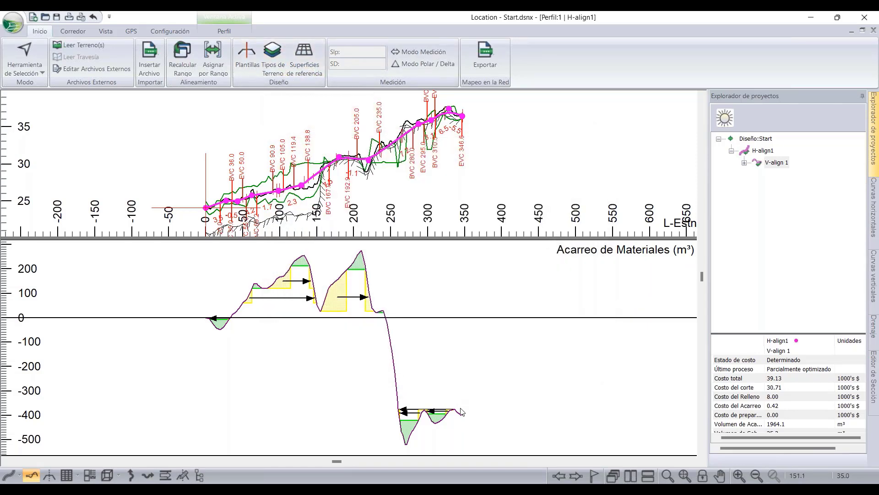
Set the fill expansion factor of LI Limo to 0.8 and recalculate the full alignment range with its cost.
{"action": "mouse_move", "coordinate": [462, 411]}
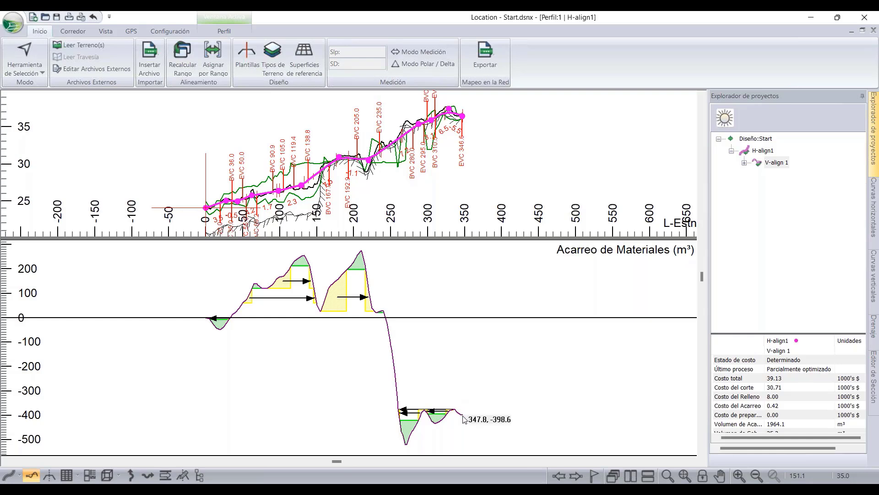
{"action": "left_click", "coordinate": [273, 64]}
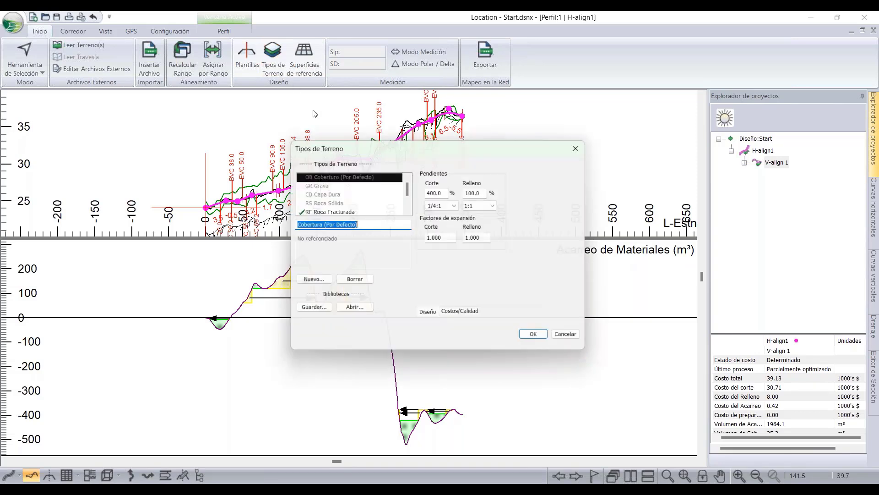
{"action": "scroll", "coordinate": [333, 190], "scroll_direction": "down", "scroll_amount": 2}
{"action": "left_click", "coordinate": [311, 201]}
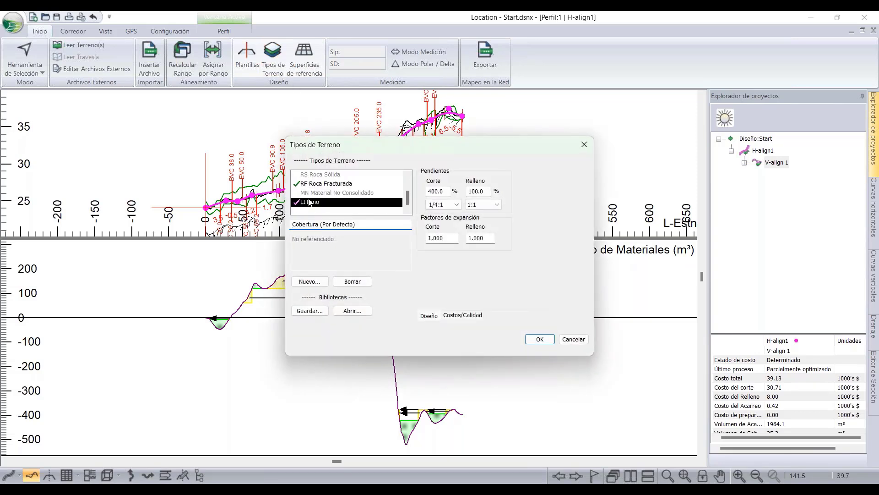
{"action": "double_click", "coordinate": [468, 243]}
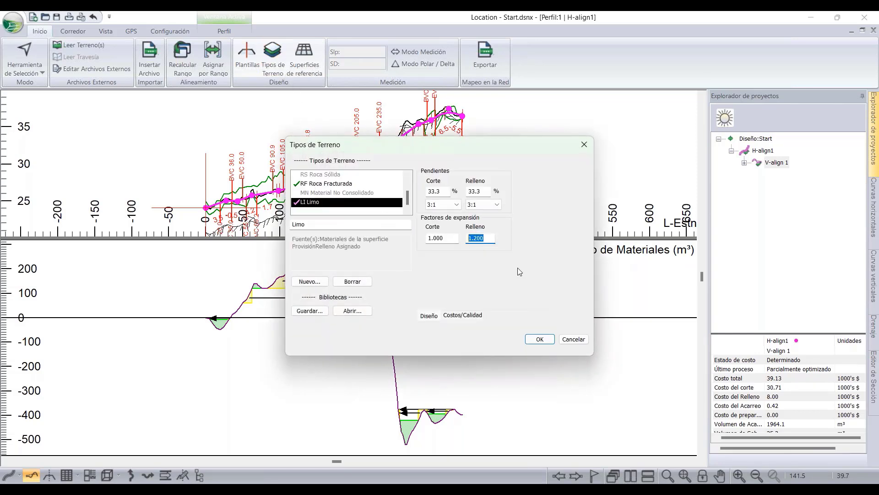
{"action": "type", "text": "0.8"}
{"action": "left_click", "coordinate": [539, 339]}
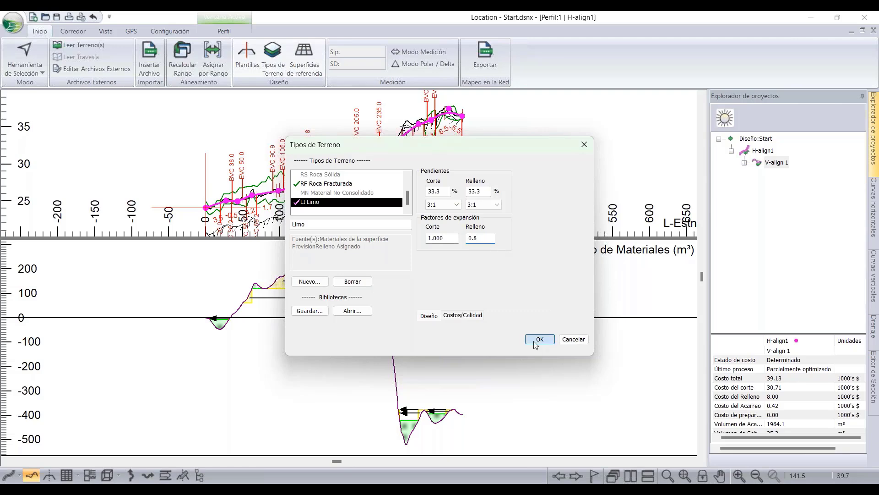
{"action": "left_click", "coordinate": [478, 294]}
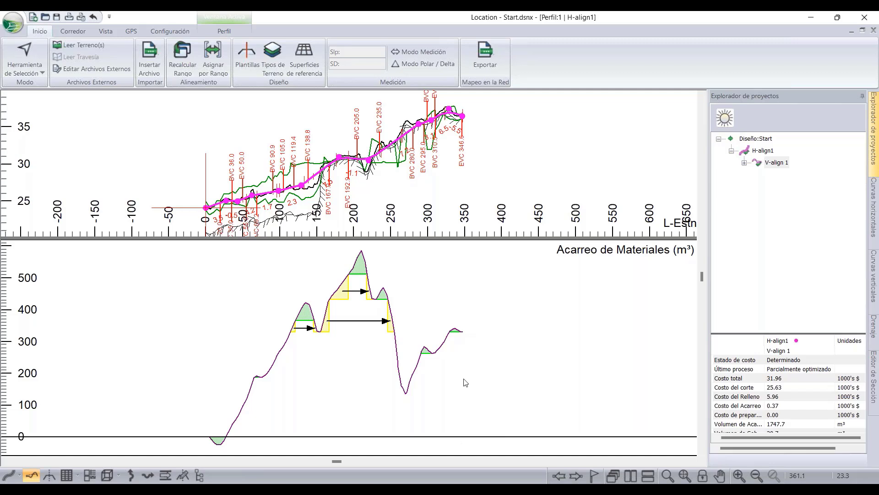
{"action": "mouse_move", "coordinate": [465, 334]}
{"action": "left_click", "coordinate": [274, 62]}
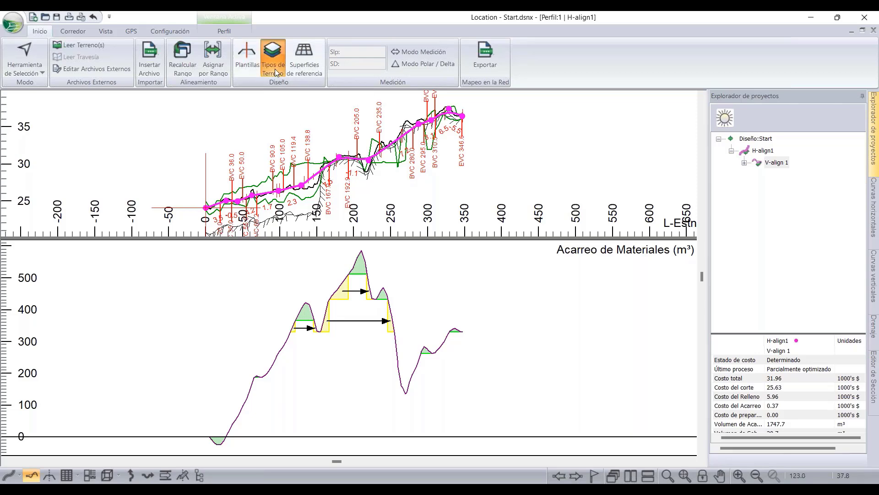
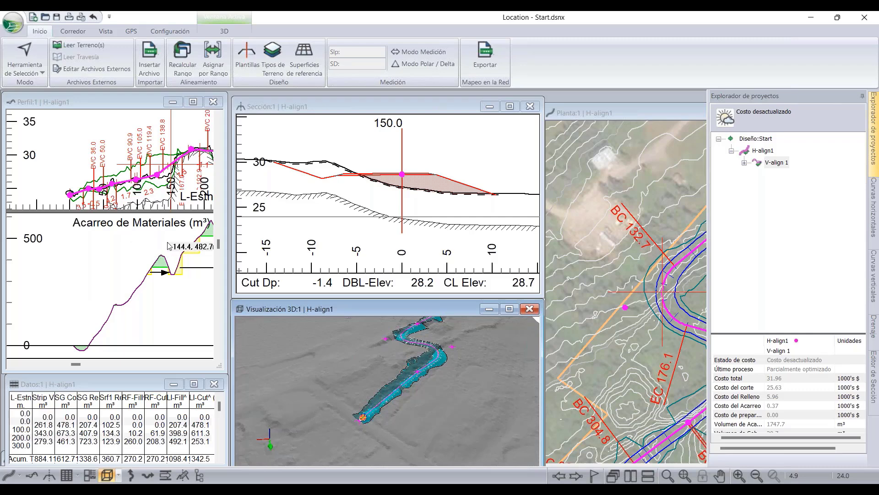
Go to L-Line station 150 in the section view with cross-section updating enabled.
{"action": "scroll", "coordinate": [115, 273], "scroll_direction": "down", "scroll_amount": 2}
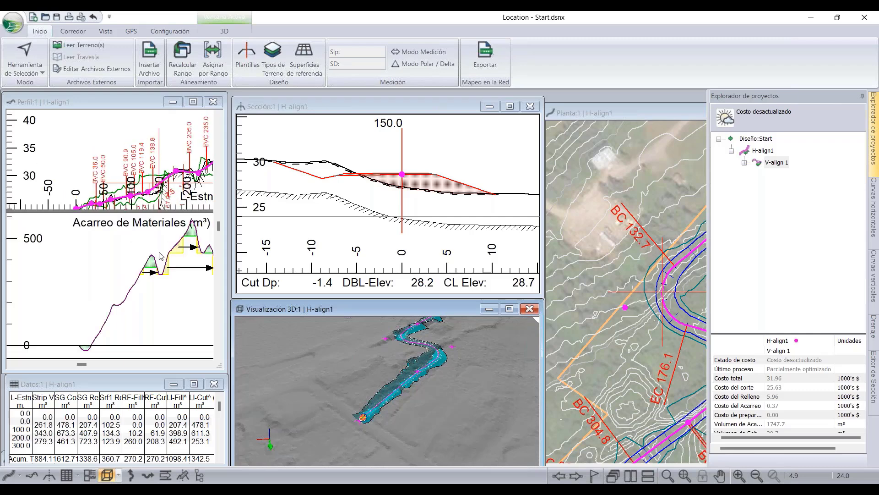
{"action": "scroll", "coordinate": [161, 255], "scroll_direction": "up", "scroll_amount": 1}
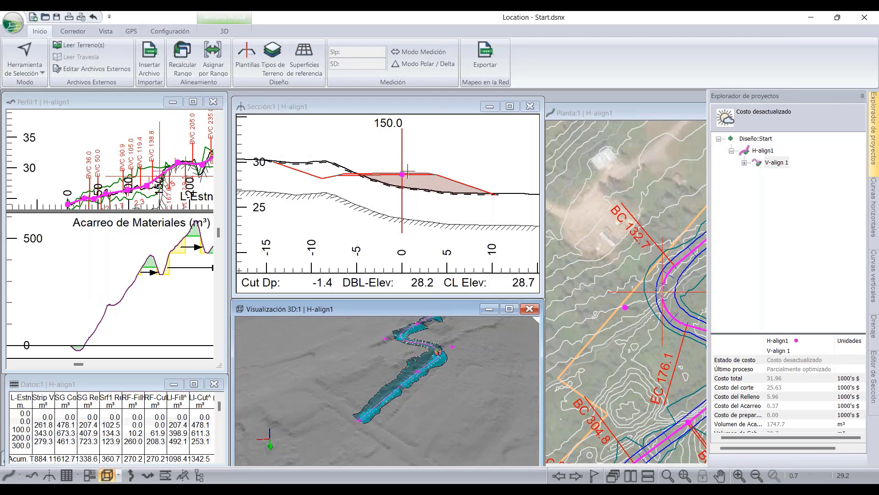
{"action": "mouse_move", "coordinate": [406, 172]}
{"action": "left_click", "coordinate": [419, 198]}
{"action": "scroll", "coordinate": [376, 183], "scroll_direction": "down", "scroll_amount": 4}
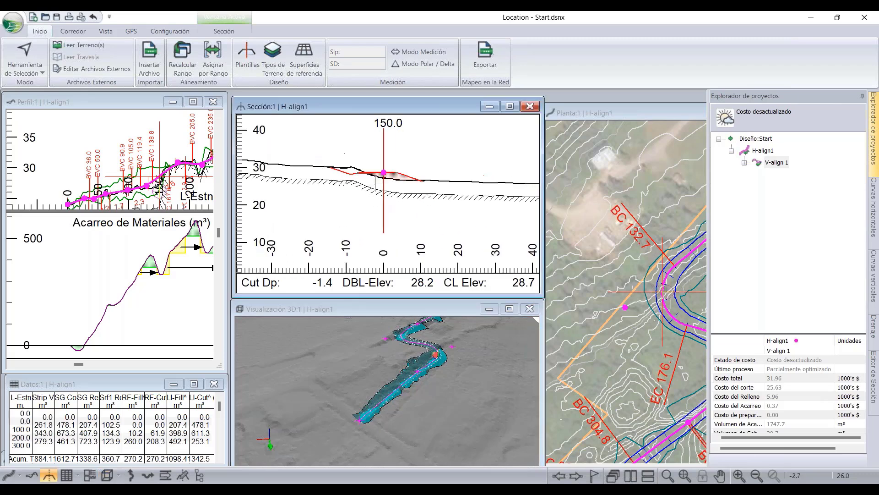
{"action": "middle_click_drag", "start_coordinate": [435, 191], "coordinate": [460, 206]}
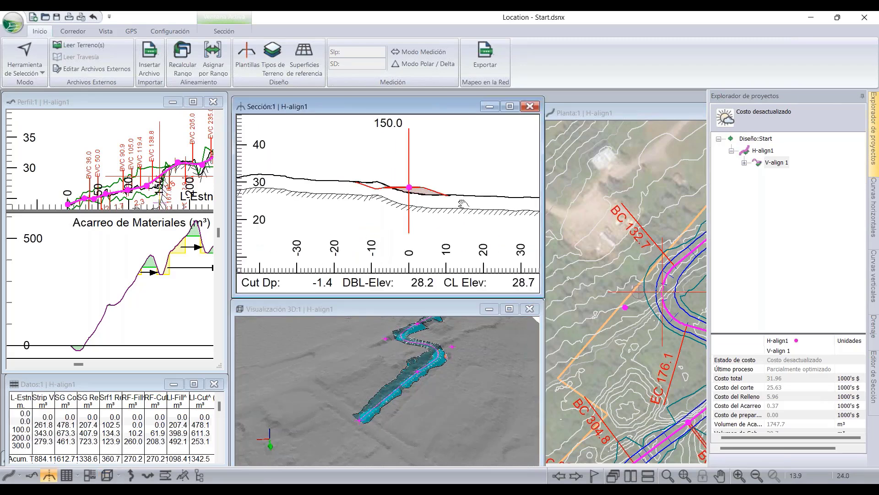
{"action": "left_click", "coordinate": [595, 477]}
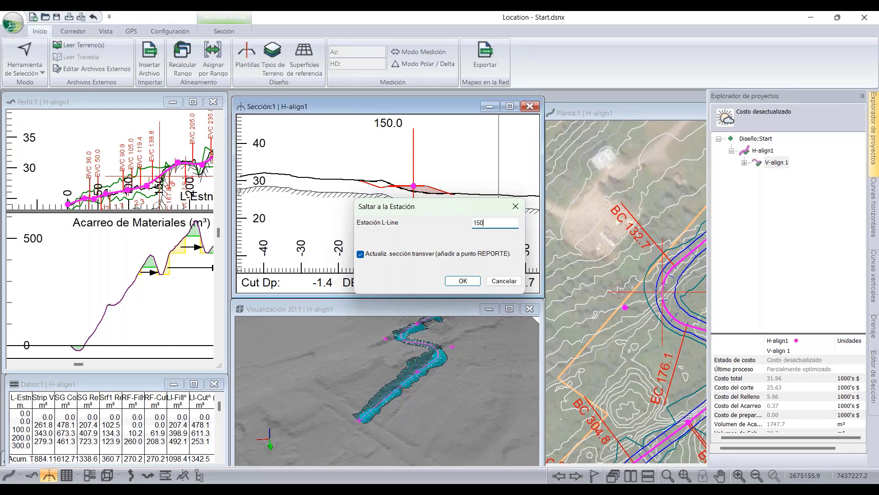
{"action": "key", "text": "Return"}
Examine the cross section at station 150, checking the fill slope's toe against the original ground and the dashed stripping line.
{"action": "middle_click_drag", "start_coordinate": [438, 201], "coordinate": [402, 206]}
{"action": "scroll", "coordinate": [396, 194], "scroll_direction": "up", "scroll_amount": 3}
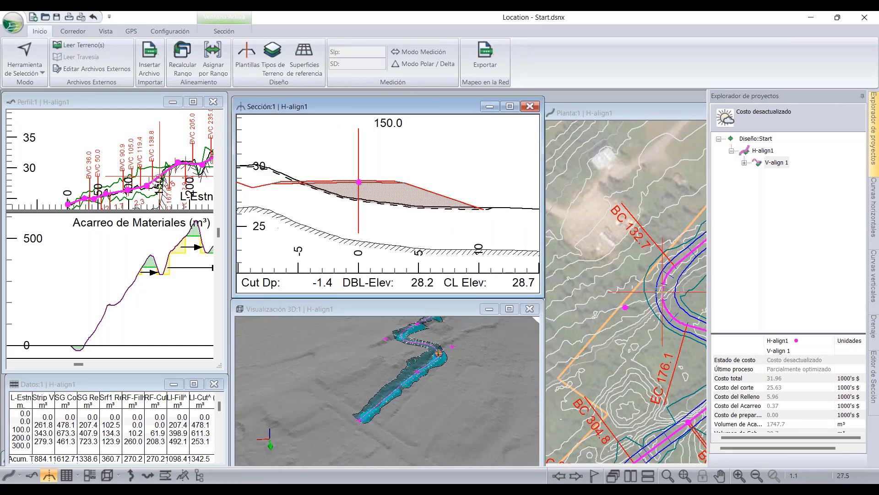
{"action": "scroll", "coordinate": [371, 196], "scroll_direction": "up", "scroll_amount": 2}
{"action": "scroll", "coordinate": [403, 202], "scroll_direction": "up", "scroll_amount": 1}
{"action": "middle_click_drag", "start_coordinate": [407, 202], "coordinate": [348, 202]}
{"action": "scroll", "coordinate": [499, 220], "scroll_direction": "up", "scroll_amount": 4}
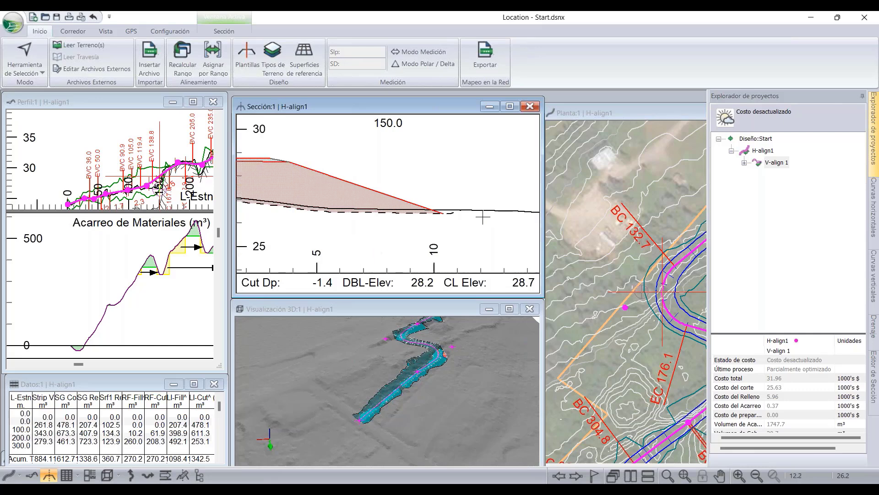
{"action": "scroll", "coordinate": [452, 213], "scroll_direction": "up", "scroll_amount": 2}
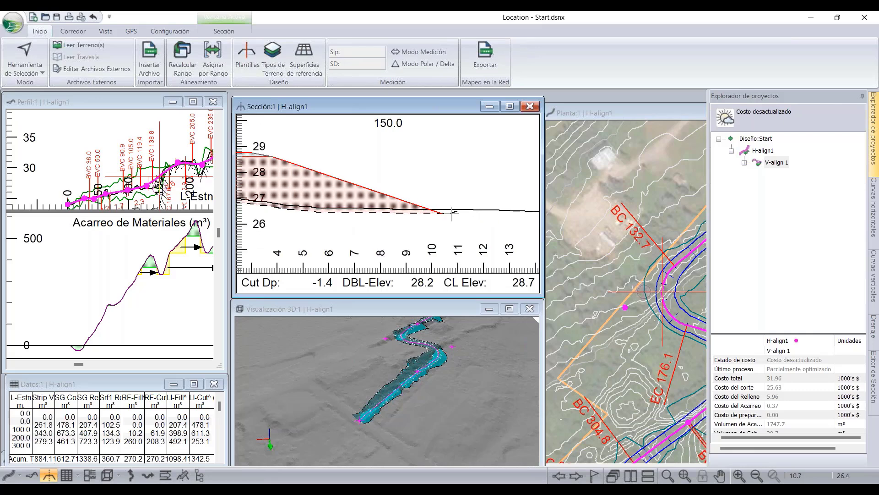
{"action": "scroll", "coordinate": [442, 213], "scroll_direction": "up", "scroll_amount": 1}
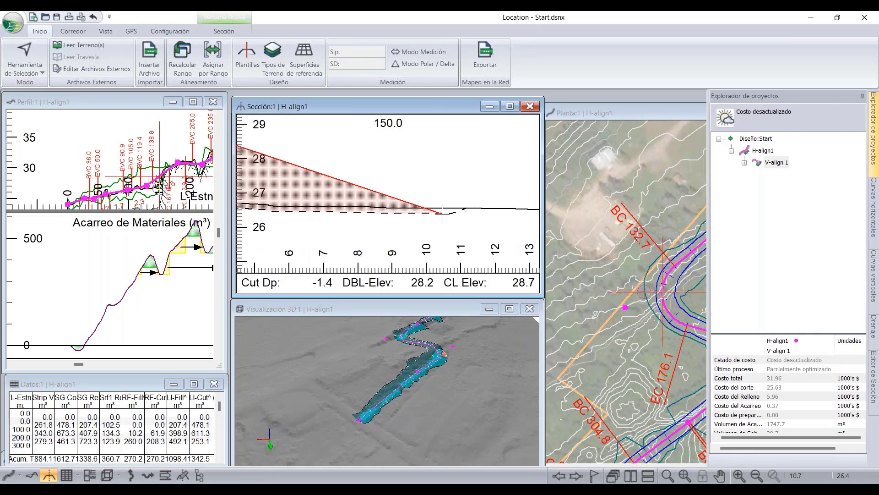
{"action": "scroll", "coordinate": [442, 213], "scroll_direction": "up", "scroll_amount": 1}
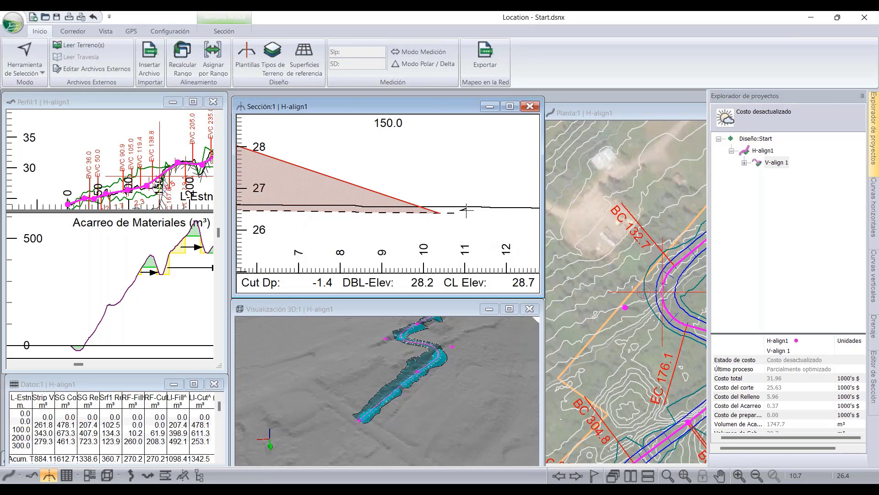
{"action": "scroll", "coordinate": [466, 211], "scroll_direction": "down", "scroll_amount": 3}
{"action": "scroll", "coordinate": [389, 216], "scroll_direction": "down", "scroll_amount": 2}
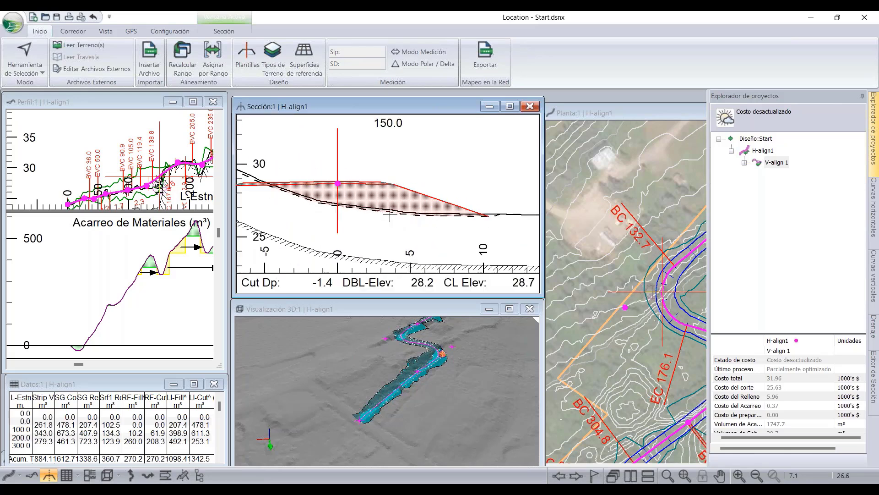
Examine the ground layers in the station 150 section and check the station limits of the Sub horizontes ranges.
{"action": "scroll", "coordinate": [411, 211], "scroll_direction": "down", "scroll_amount": 1}
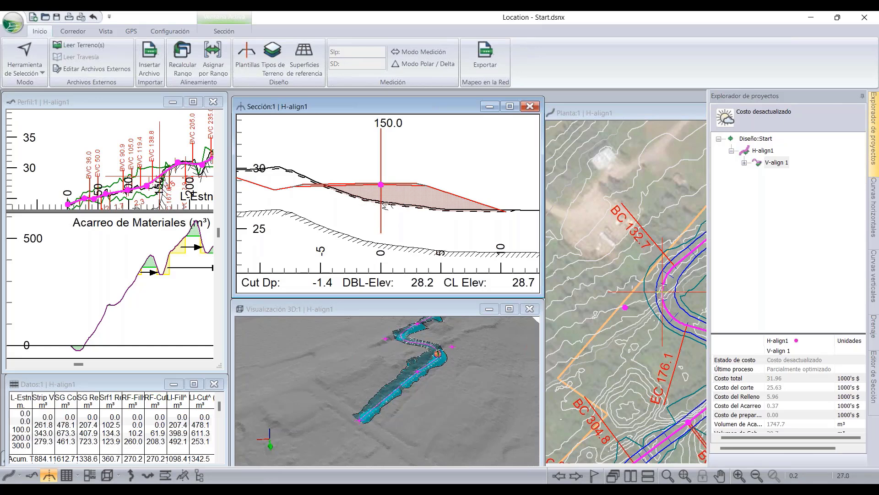
{"action": "scroll", "coordinate": [388, 202], "scroll_direction": "down", "scroll_amount": 2}
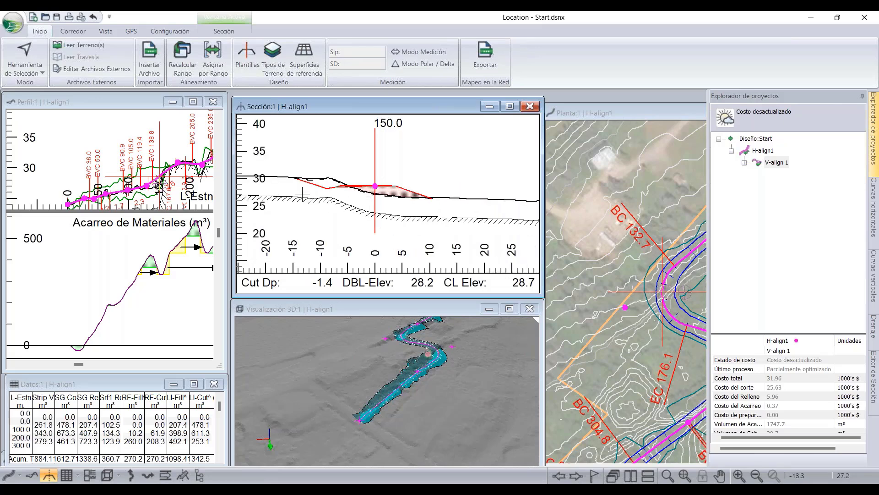
{"action": "scroll", "coordinate": [302, 195], "scroll_direction": "down", "scroll_amount": 1}
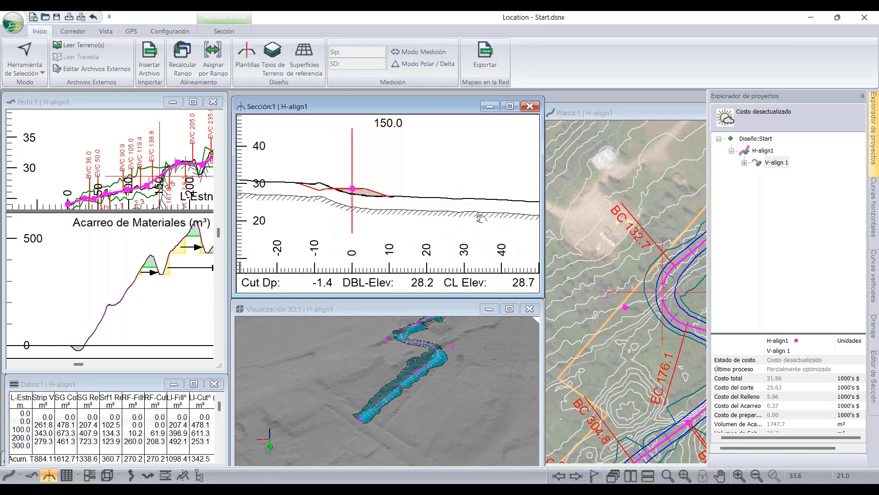
{"action": "scroll", "coordinate": [371, 199], "scroll_direction": "up", "scroll_amount": 3}
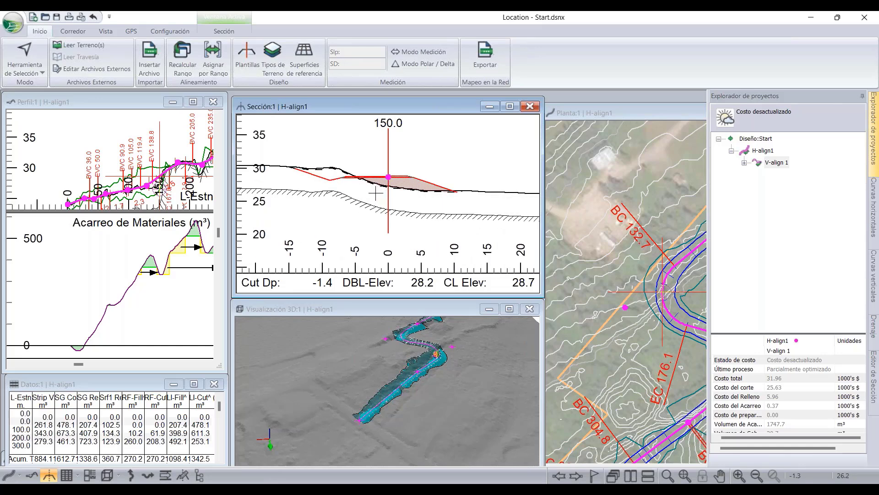
{"action": "left_click", "coordinate": [213, 55]}
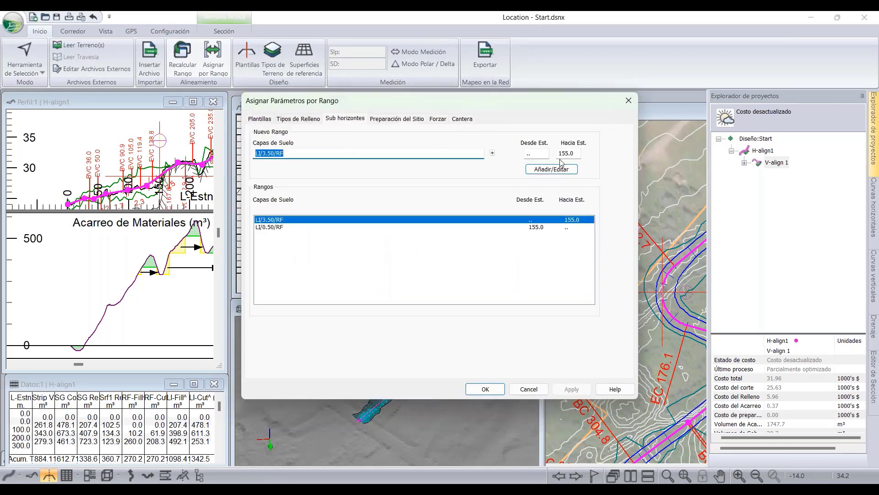
{"action": "left_click", "coordinate": [628, 101]}
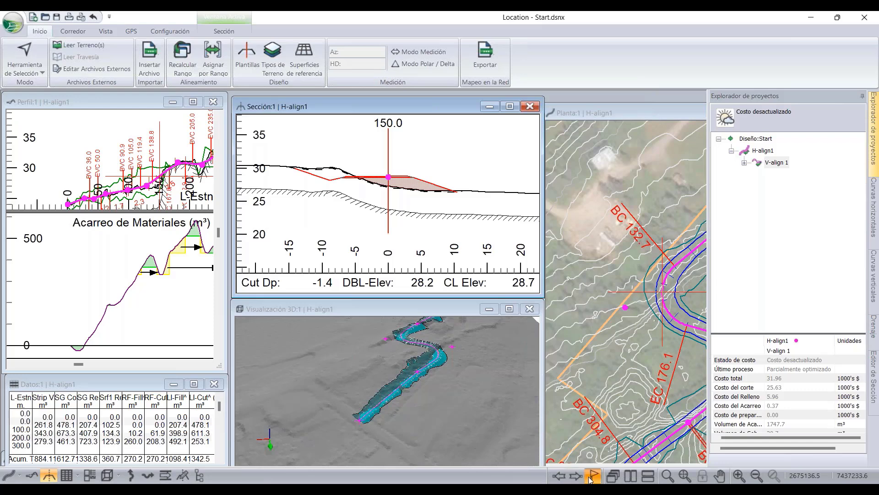
Go to L-Line station 155 with cross-section updating enabled and inspect the subsurface layer around the road section.
{"action": "left_click", "coordinate": [592, 477]}
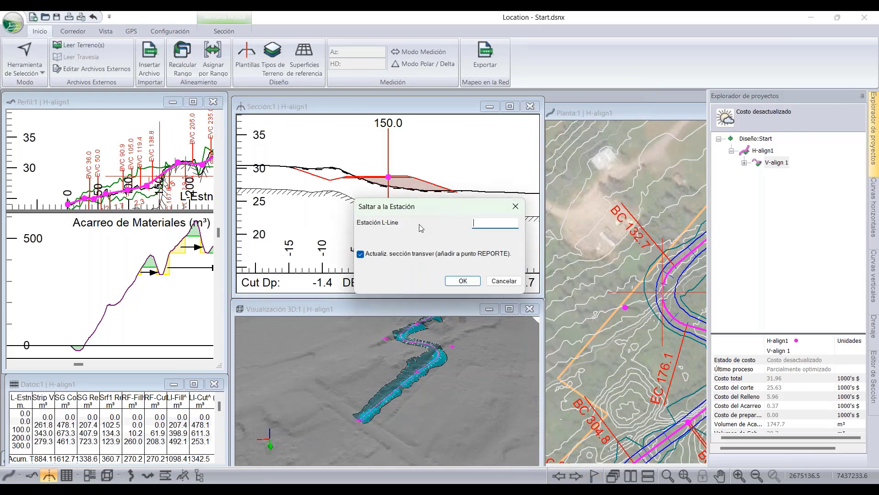
{"action": "key", "text": "Return"}
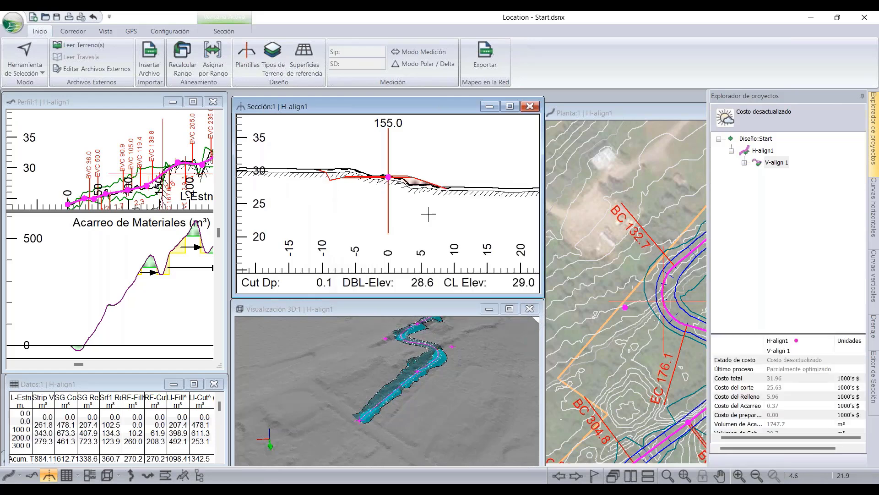
{"action": "middle_click_drag", "start_coordinate": [352, 177], "coordinate": [371, 177]}
{"action": "scroll", "coordinate": [424, 182], "scroll_direction": "down", "scroll_amount": 2}
{"action": "scroll", "coordinate": [371, 177], "scroll_direction": "down", "scroll_amount": 2}
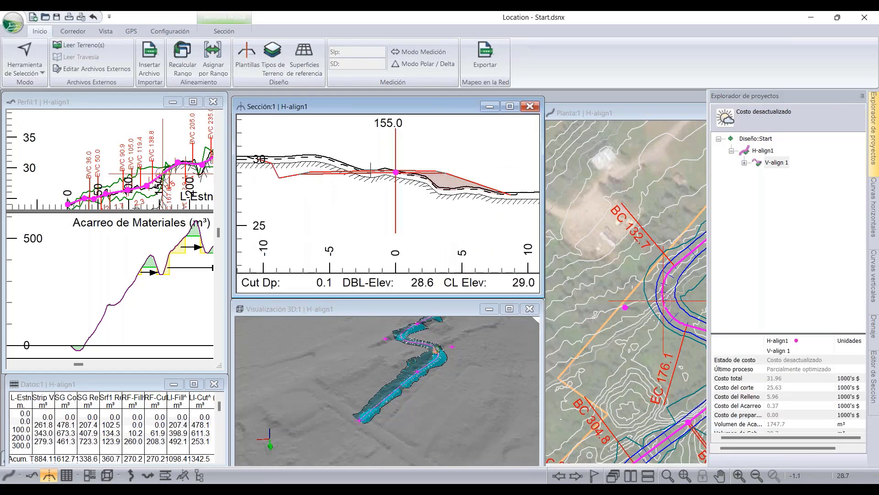
Review the ground types and depth defined for the LI/3.50/RF soil-layer range, leaving the definition as it is.
{"action": "left_click", "coordinate": [223, 71]}
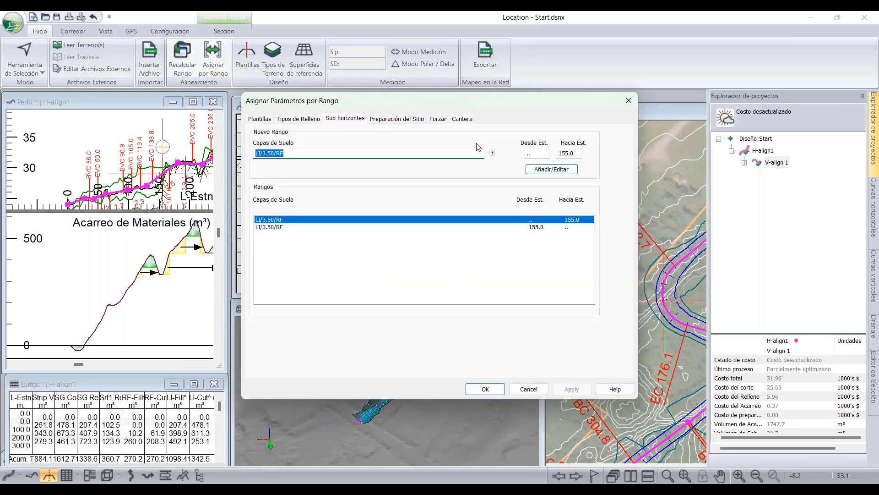
{"action": "left_click", "coordinate": [492, 153]}
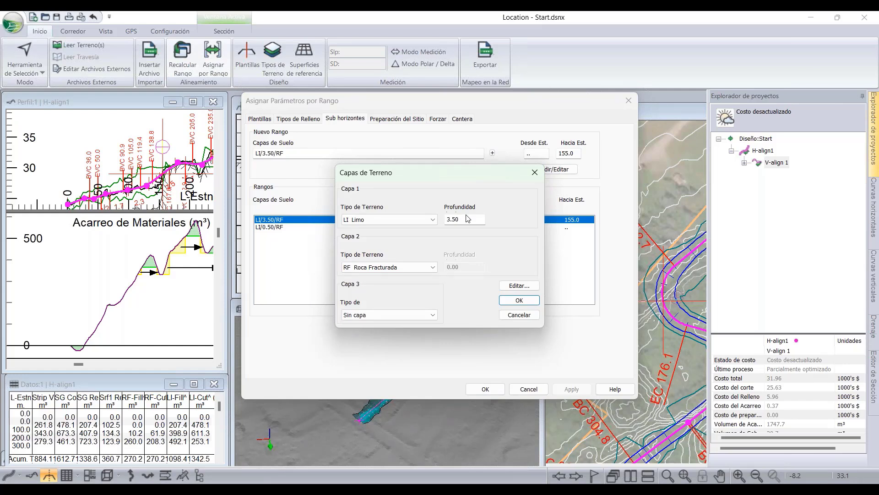
{"action": "left_click", "coordinate": [534, 172]}
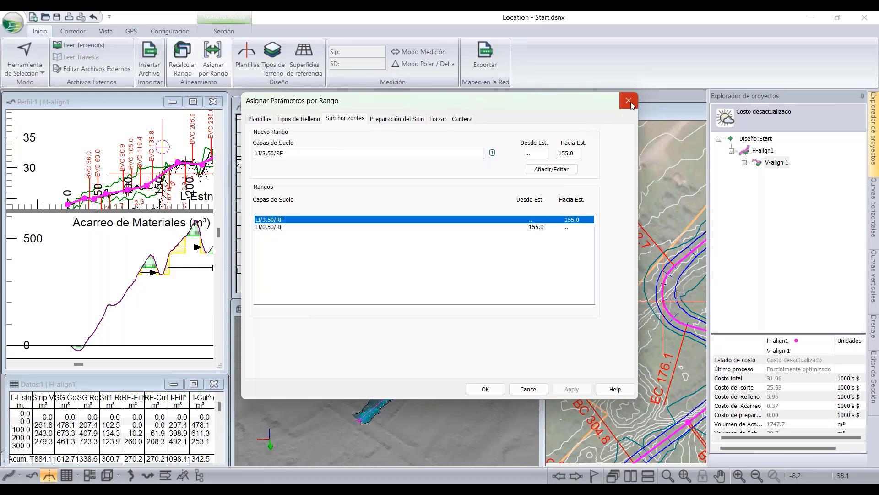
{"action": "left_click", "coordinate": [492, 153]}
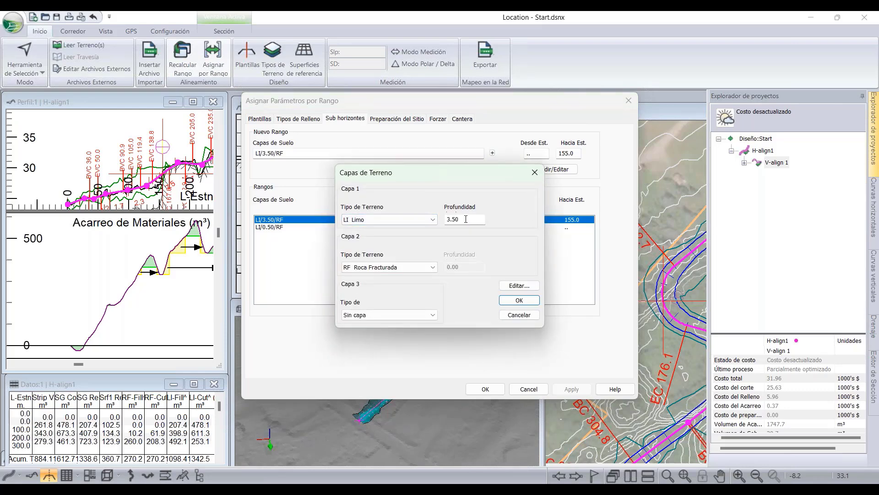
{"action": "left_click", "coordinate": [533, 175]}
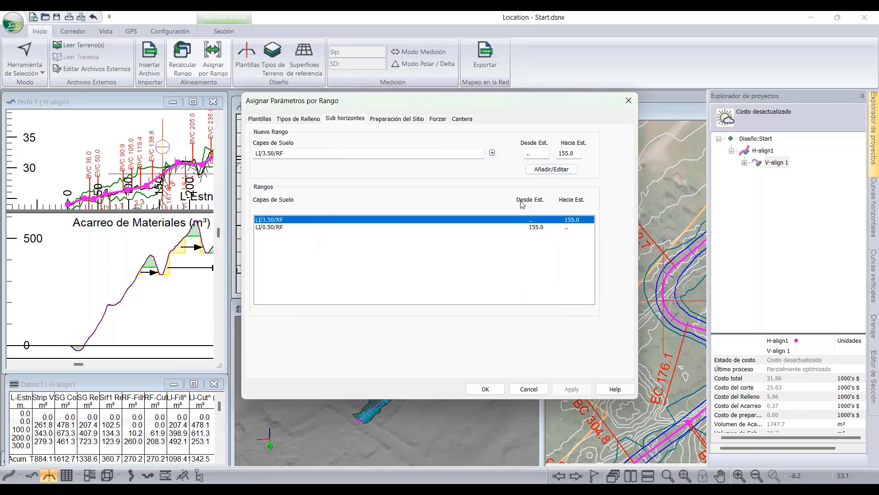
{"action": "left_click", "coordinate": [629, 101]}
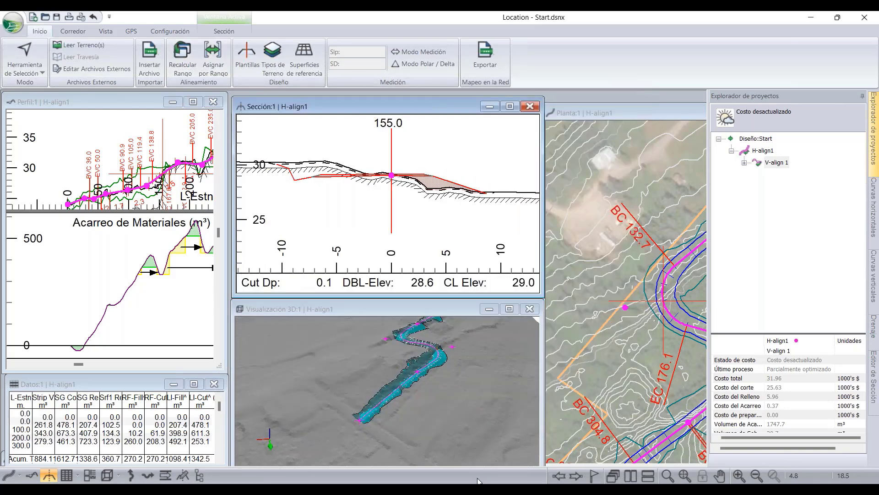
Switch to Terrain and import DTR.tif as a Raster DEM, keeping the extent border and 3D model options, then clear the selection.
{"action": "left_click", "coordinate": [481, 492]}
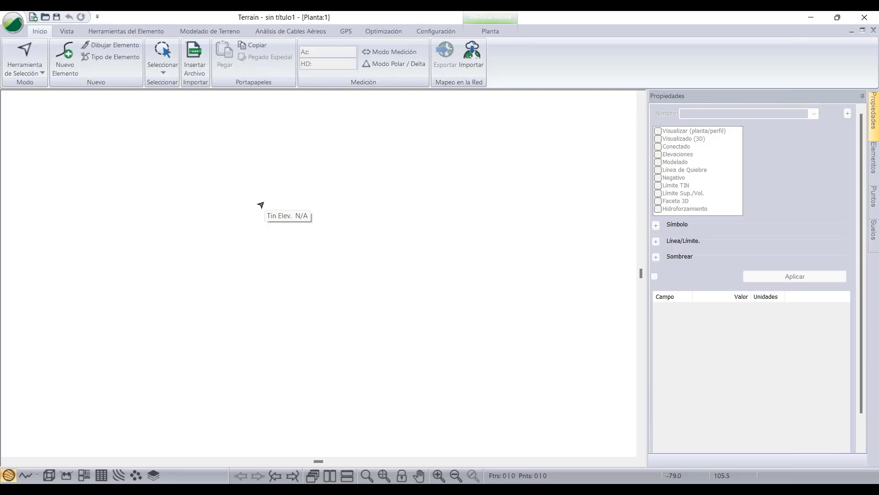
{"action": "left_click", "coordinate": [198, 72]}
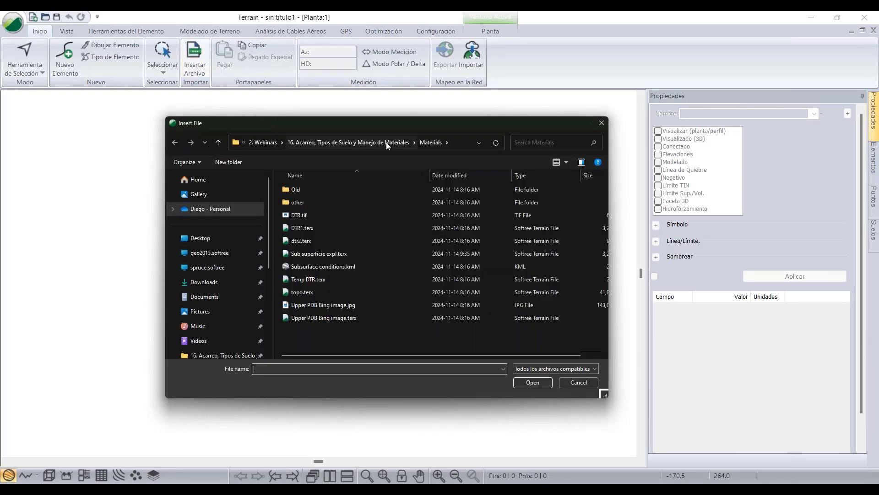
{"action": "left_click_drag", "start_coordinate": [376, 124], "coordinate": [348, 114]}
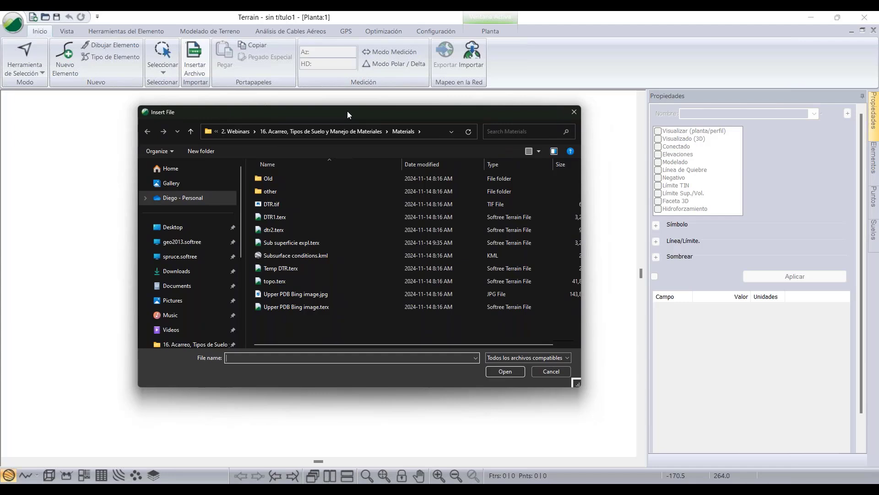
{"action": "left_click", "coordinate": [270, 204]}
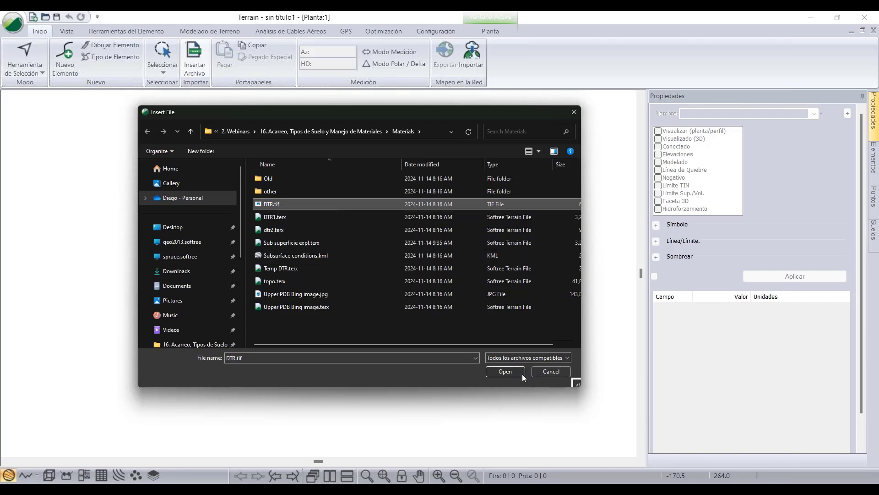
{"action": "left_click", "coordinate": [505, 372]}
{"action": "left_click", "coordinate": [395, 222]}
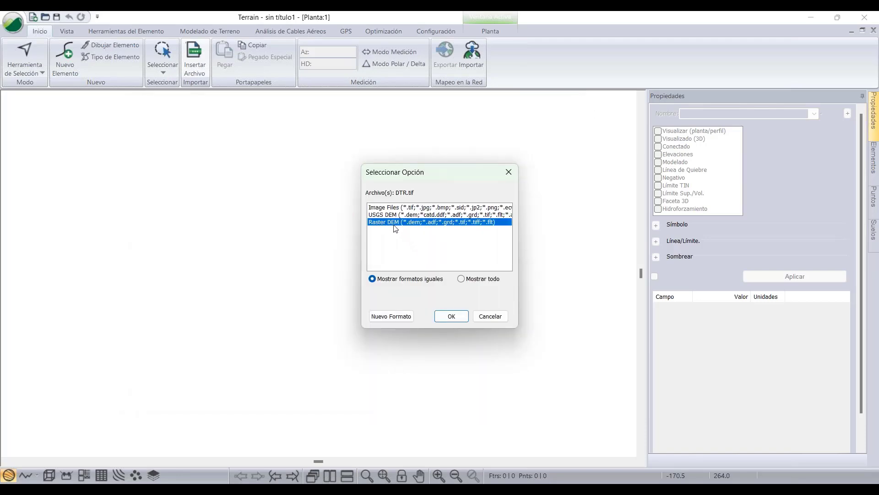
{"action": "left_click", "coordinate": [452, 316]}
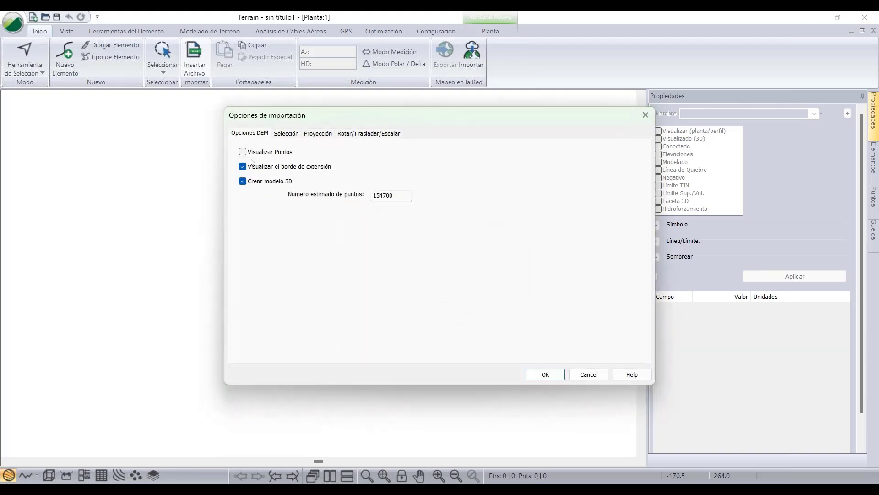
{"action": "left_click", "coordinate": [538, 377]}
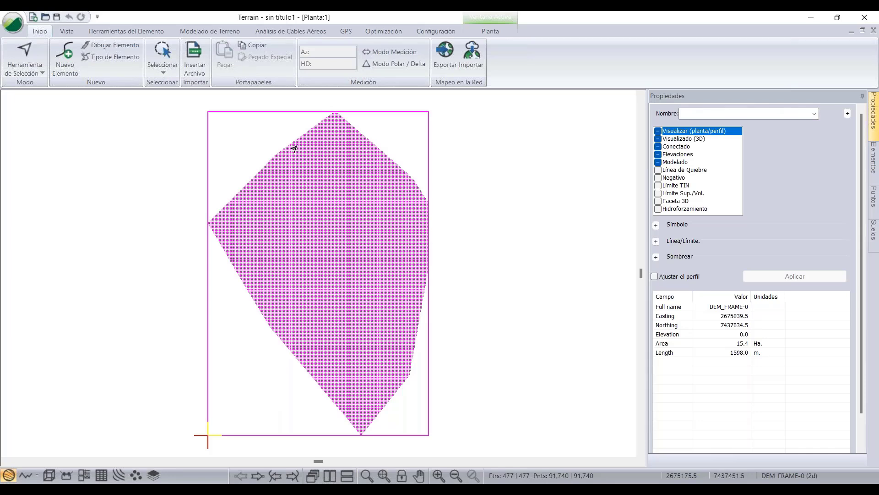
{"action": "left_click", "coordinate": [476, 222]}
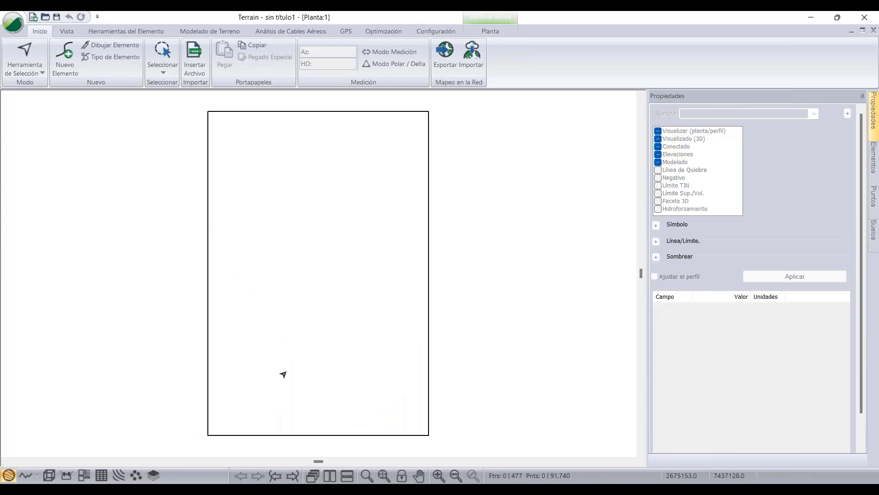
Generate the terrain's TIN with major and minor contours turned off, and inspect the surface in the 3D view.
{"action": "left_click", "coordinate": [207, 29]}
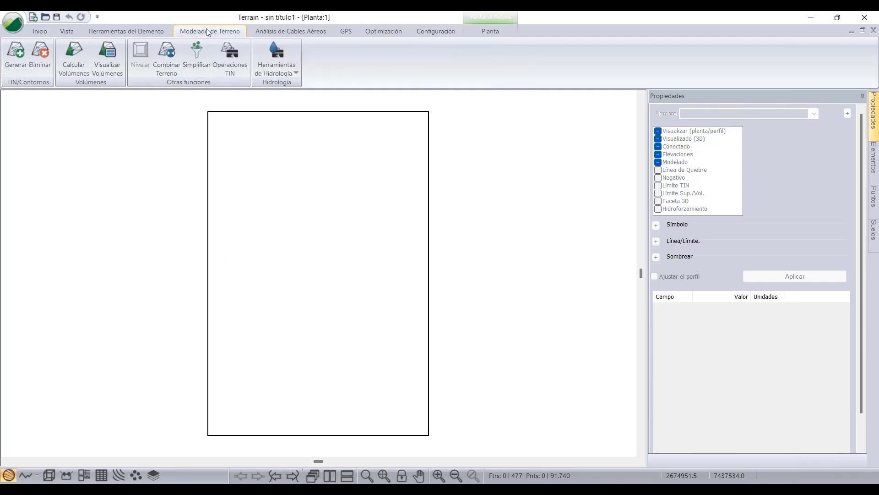
{"action": "left_click", "coordinate": [16, 53]}
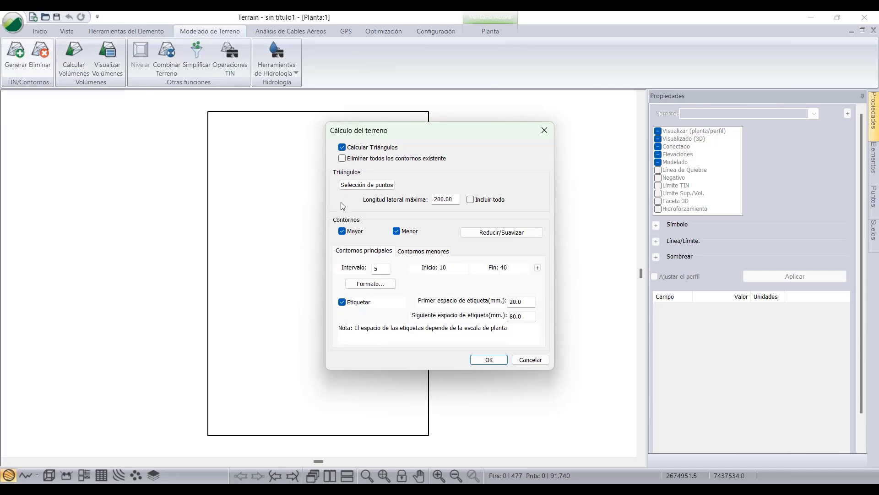
{"action": "left_click", "coordinate": [341, 232]}
{"action": "left_click", "coordinate": [342, 232]}
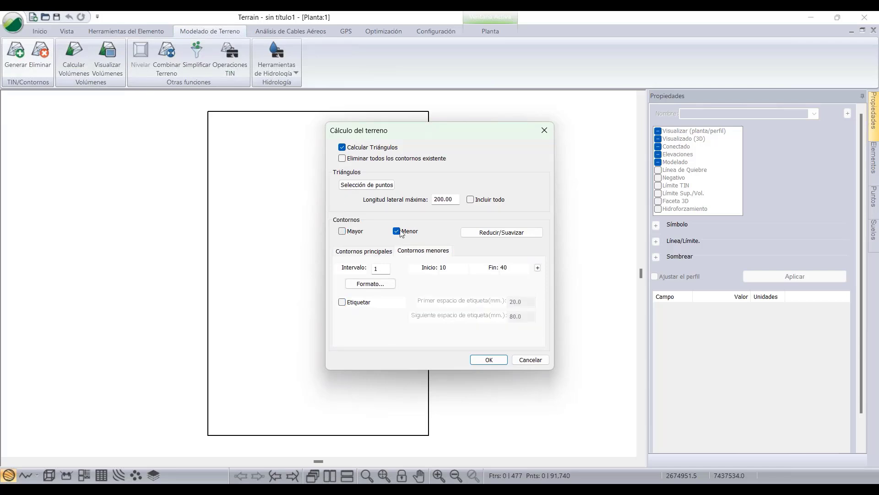
{"action": "left_click", "coordinate": [396, 231]}
{"action": "left_click", "coordinate": [488, 359]}
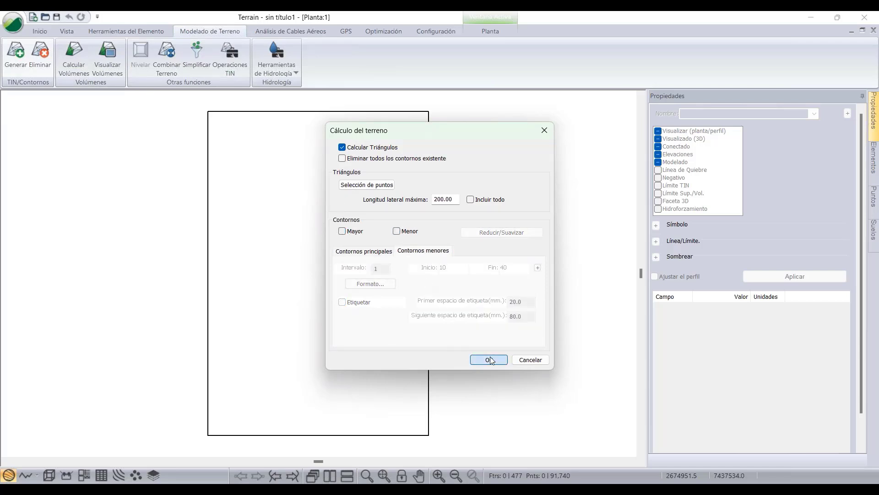
{"action": "left_click", "coordinate": [49, 474]}
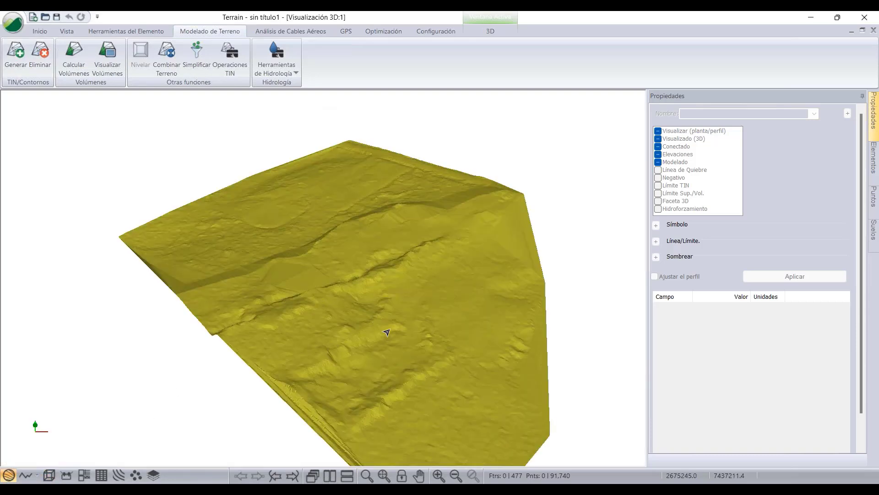
{"action": "left_click_drag", "start_coordinate": [413, 320], "coordinate": [462, 325]}
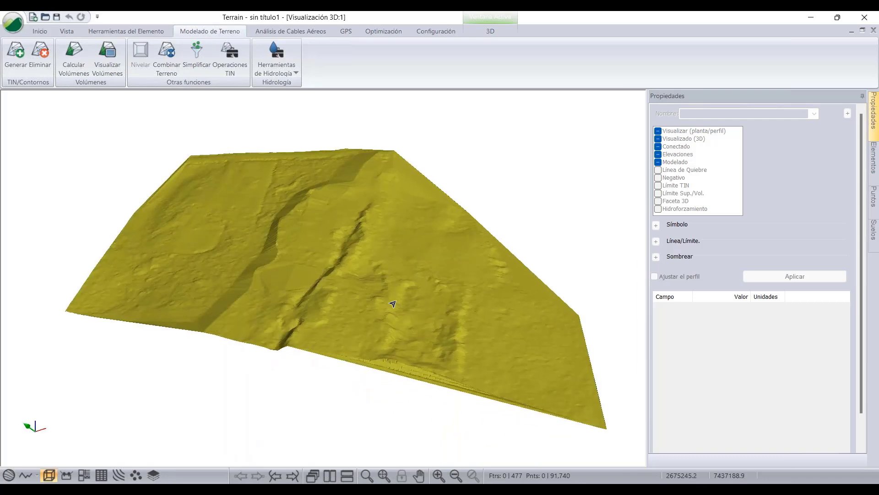
{"action": "scroll", "coordinate": [392, 306], "scroll_direction": "up", "scroll_amount": 1}
Save the terrain model as Sub superficie LIMO in the Materials folder and switch back to Location.
{"action": "left_click", "coordinate": [21, 29]}
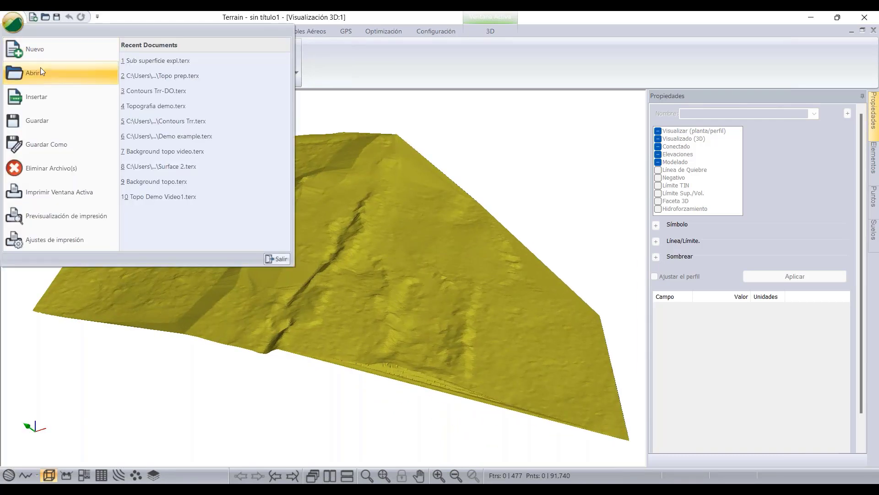
{"action": "left_click", "coordinate": [53, 143]}
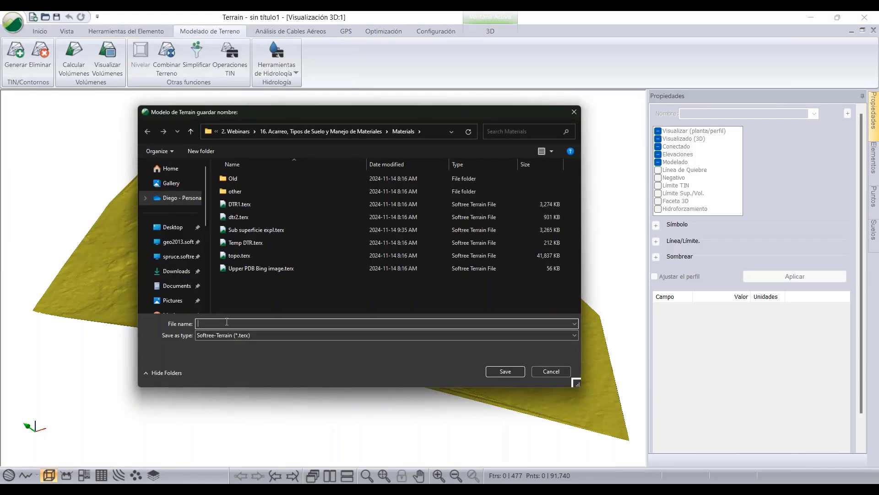
{"action": "type", "text": "Sub superfici"}
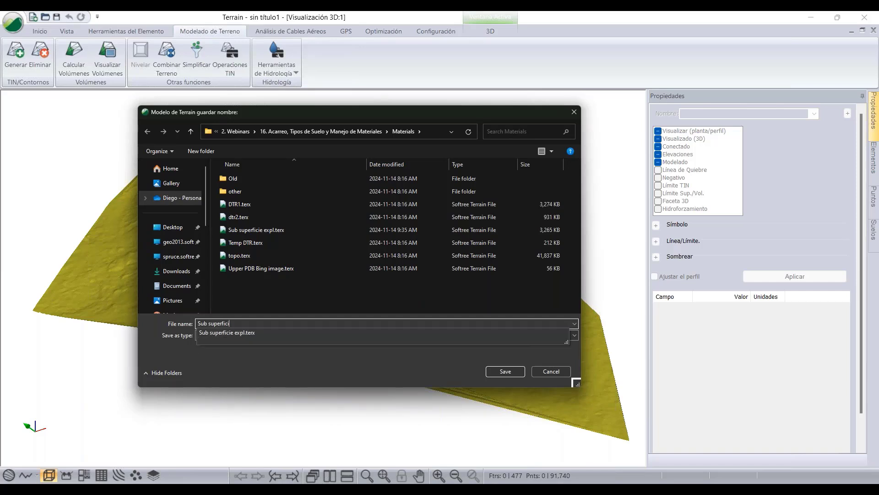
{"action": "type", "text": "e LIMO"}
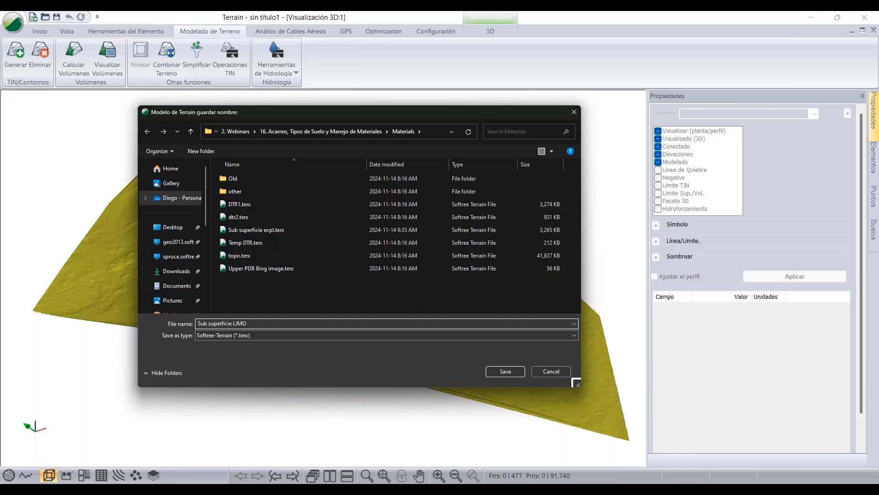
{"action": "left_click", "coordinate": [505, 371]}
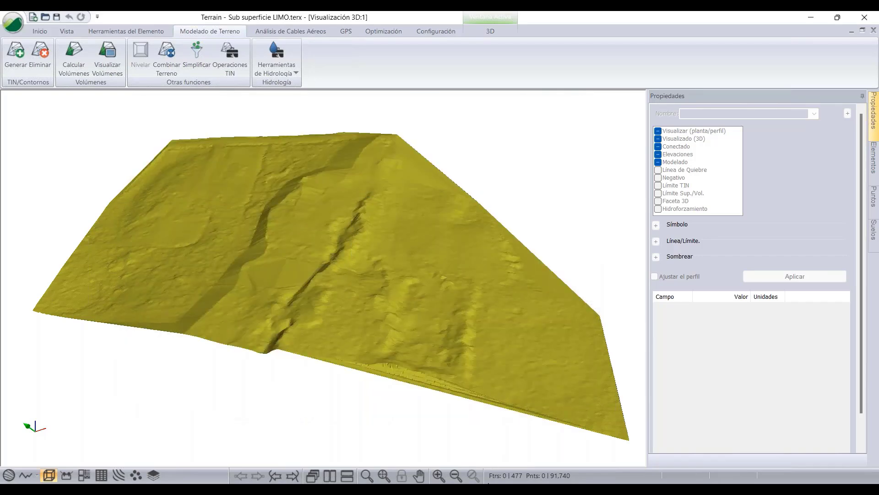
{"action": "mouse_move", "coordinate": [489, 483]}
{"action": "left_click", "coordinate": [490, 447]}
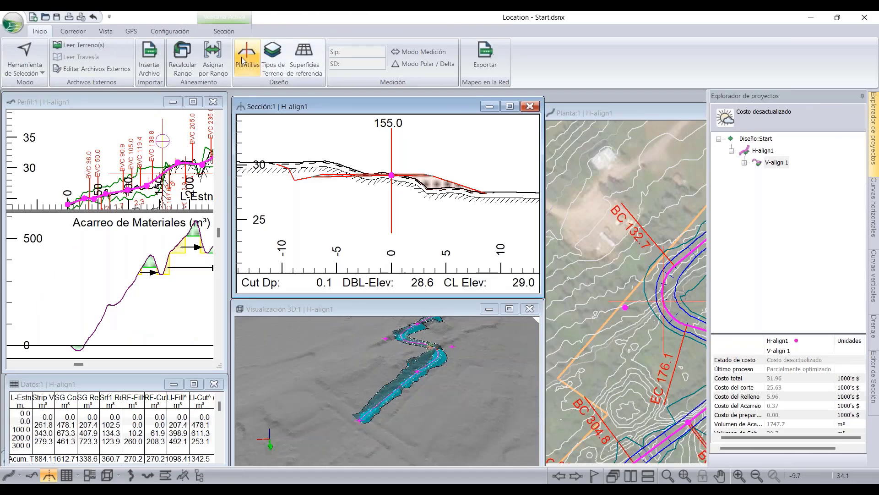
{"action": "left_click", "coordinate": [224, 71]}
{"action": "left_click", "coordinate": [493, 153]}
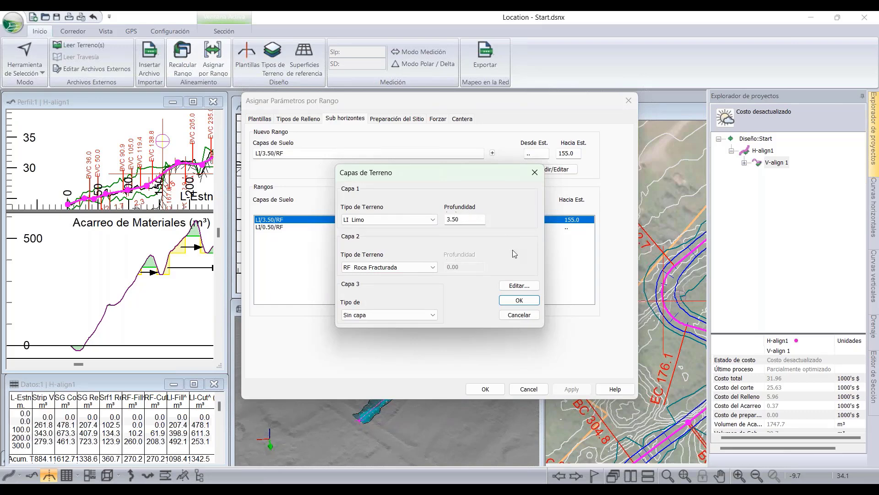
{"action": "left_click", "coordinate": [519, 315]}
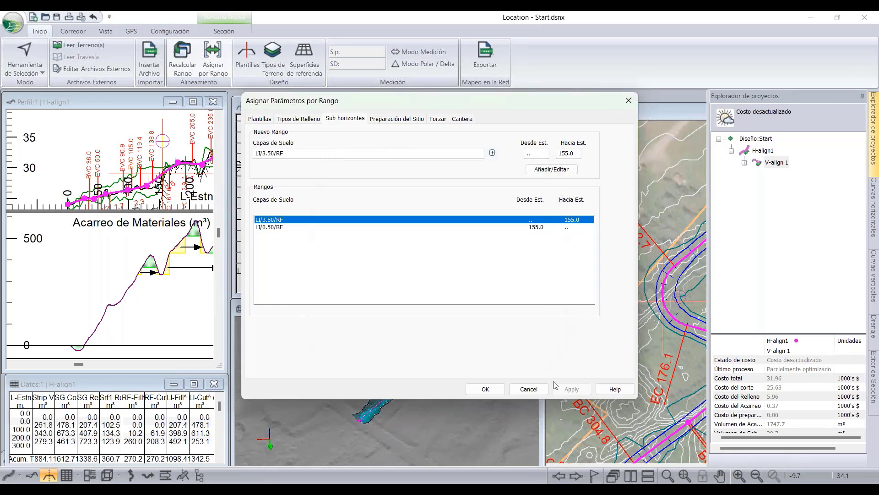
{"action": "left_click", "coordinate": [529, 389]}
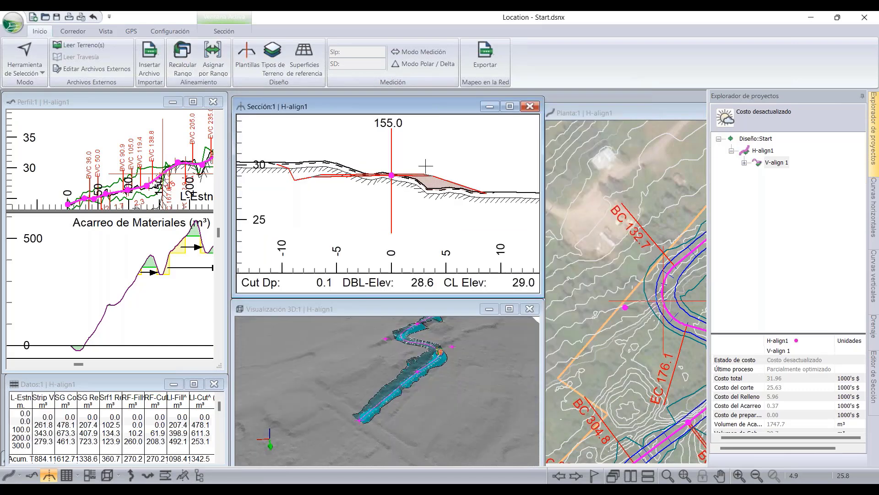
Add the Terrain file Sub superficie LIMO.terx to the reference surfaces.
{"action": "left_click", "coordinate": [302, 60]}
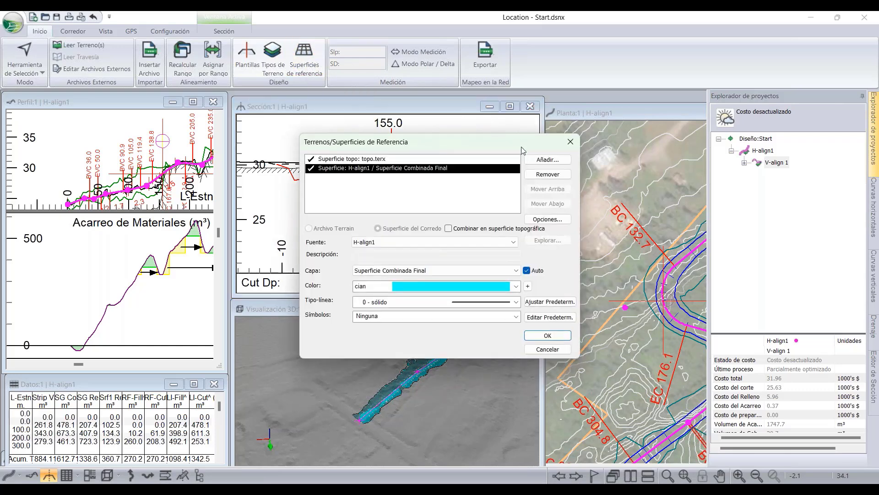
{"action": "left_click", "coordinate": [539, 161]}
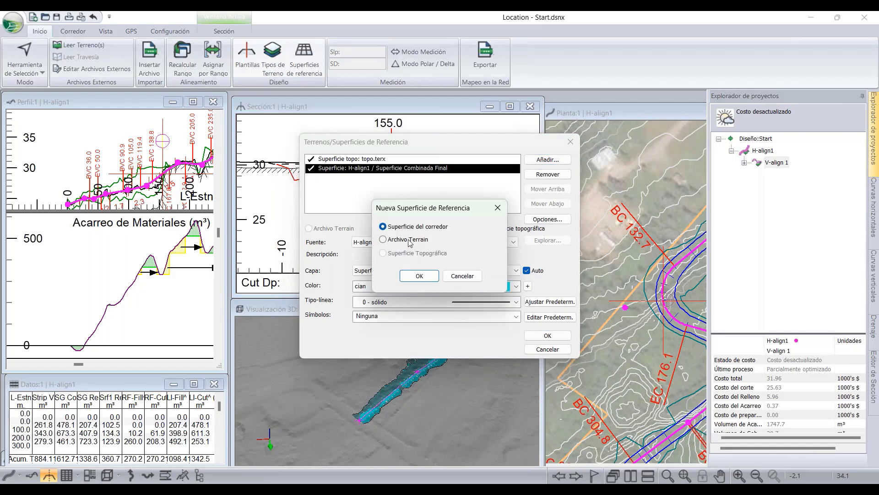
{"action": "left_click", "coordinate": [386, 242]}
{"action": "left_click", "coordinate": [420, 277]}
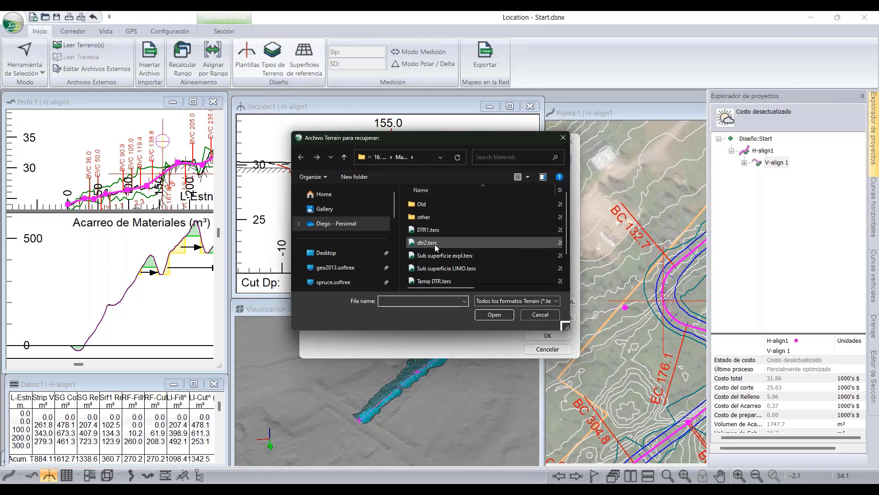
{"action": "left_click", "coordinate": [423, 268]}
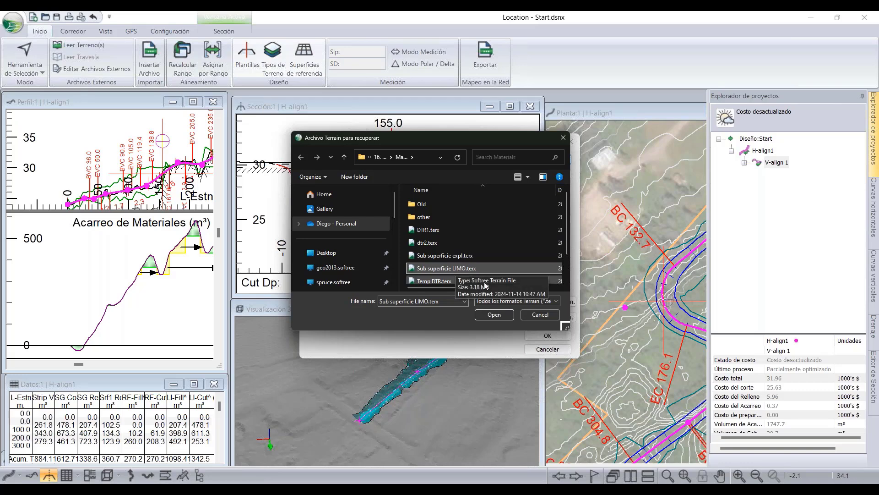
{"action": "left_click", "coordinate": [494, 315]}
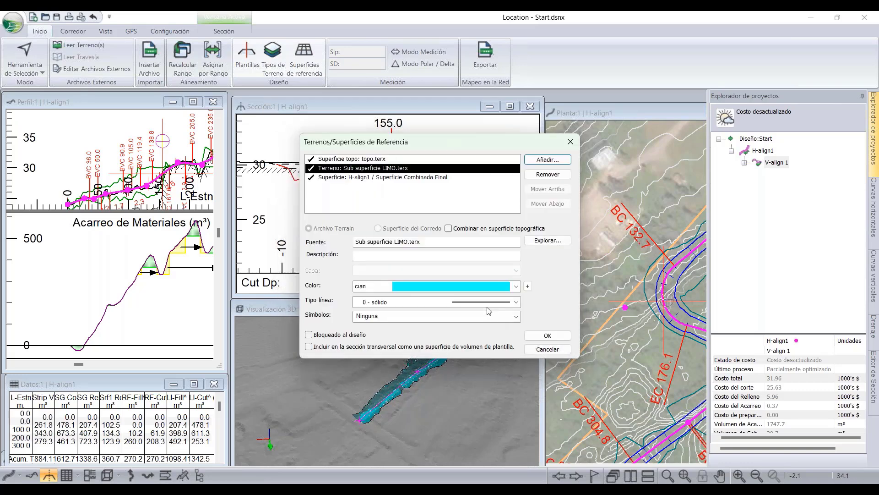
Set the Sub superficie LIMO.terx reference surface's color to (0,64,0) and accept the reference surface settings.
{"action": "left_click", "coordinate": [403, 285]}
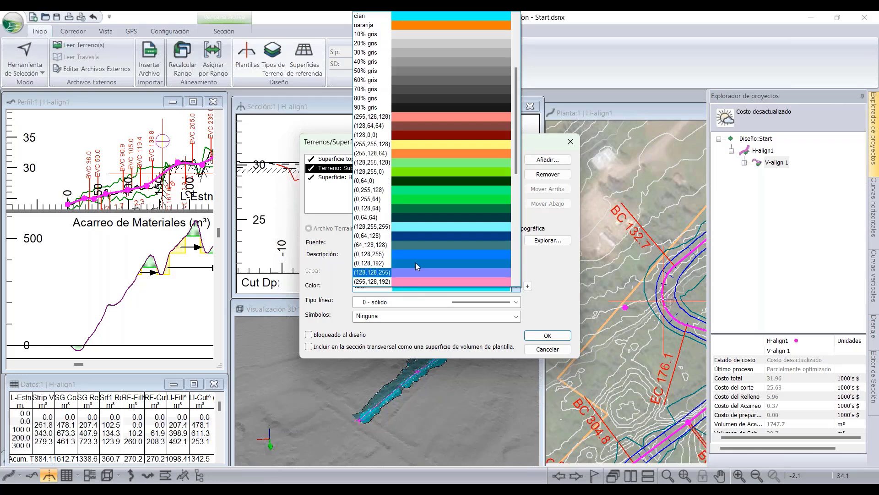
{"action": "left_click", "coordinate": [412, 181]}
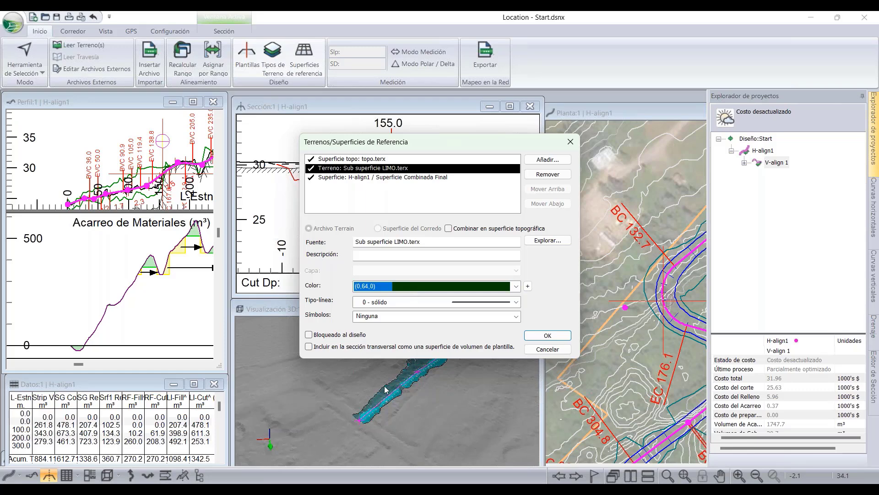
{"action": "left_click", "coordinate": [549, 335]}
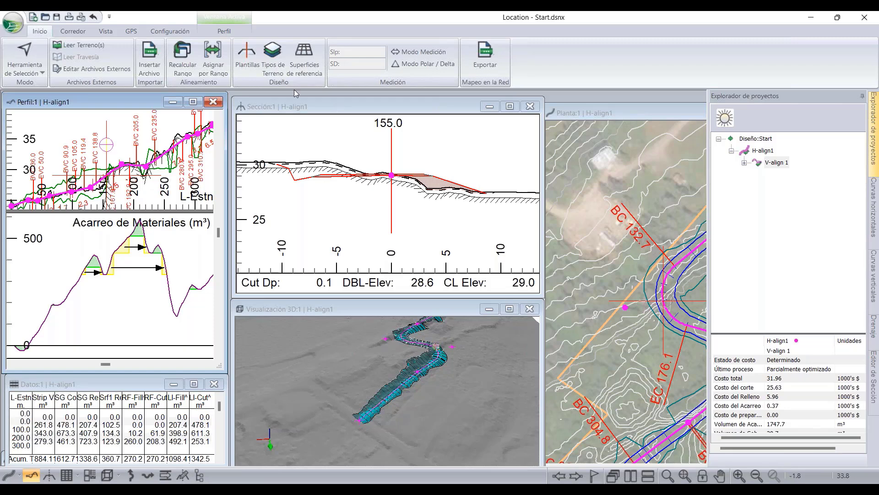
Try to define the Limo layer's depth in the LI/3.50/RF range with the Sub superficie LIMO.terx surface.
{"action": "left_click", "coordinate": [217, 66]}
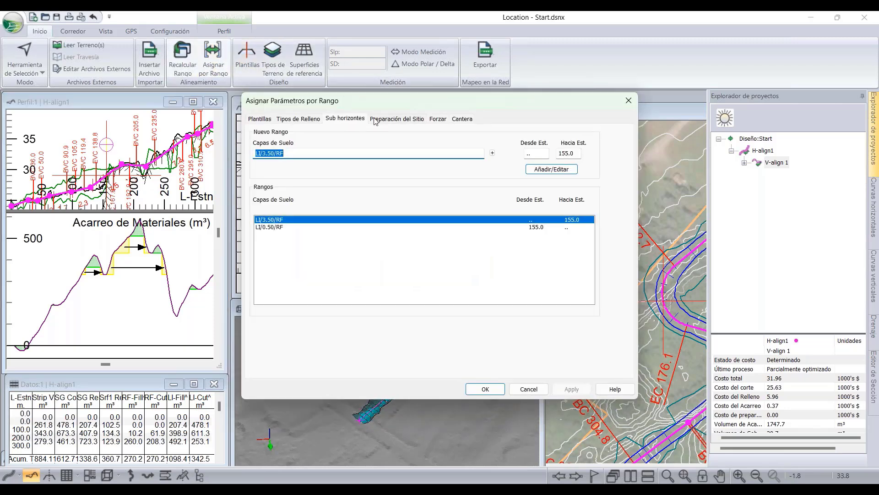
{"action": "left_click", "coordinate": [493, 153]}
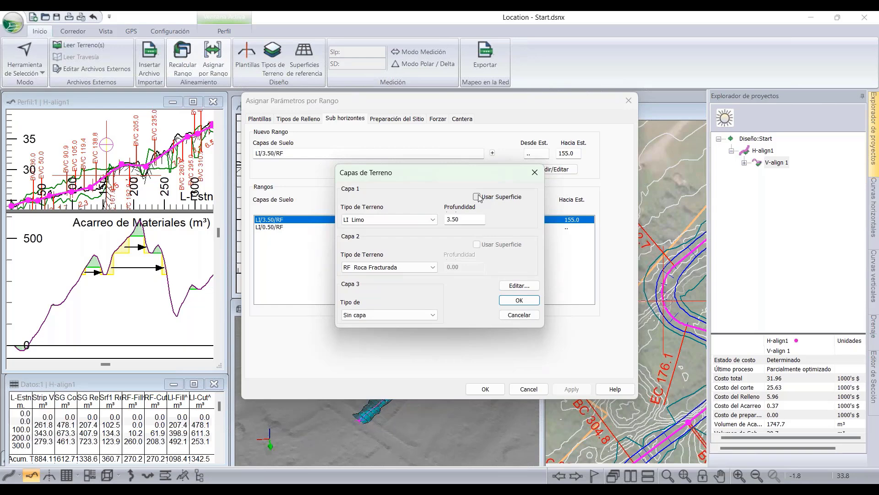
{"action": "left_click", "coordinate": [477, 196]}
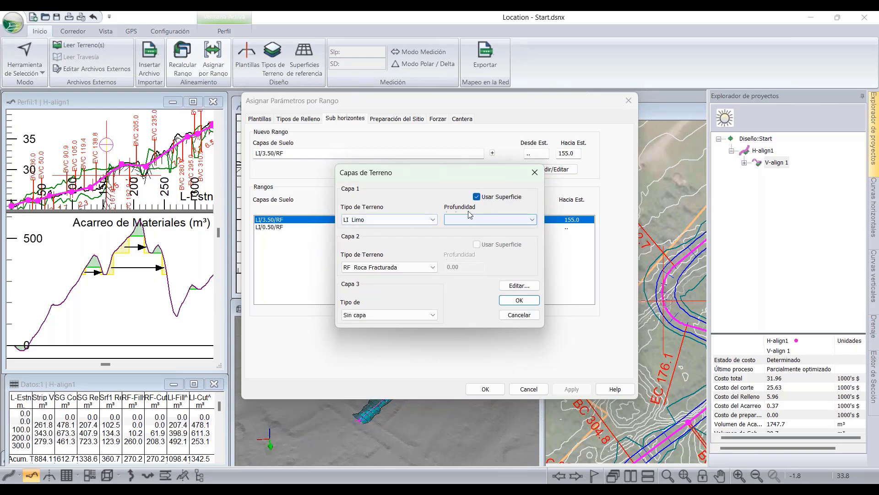
{"action": "left_click", "coordinate": [527, 222]}
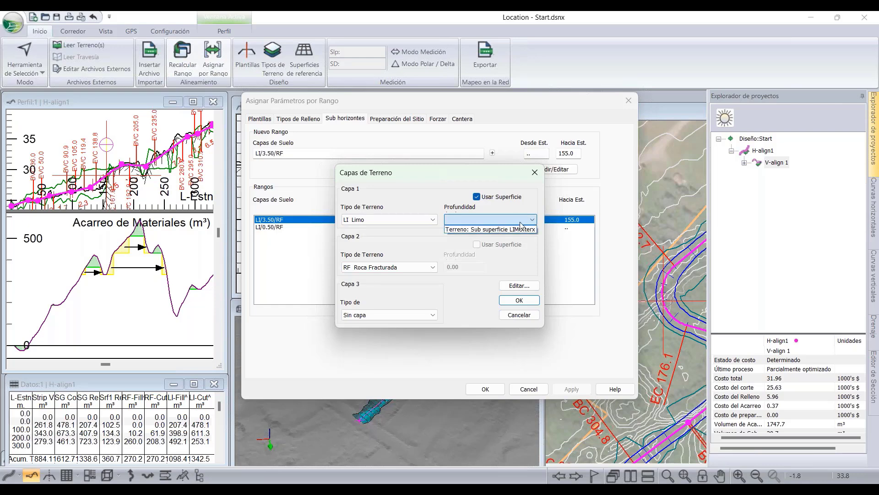
{"action": "left_click", "coordinate": [477, 230]}
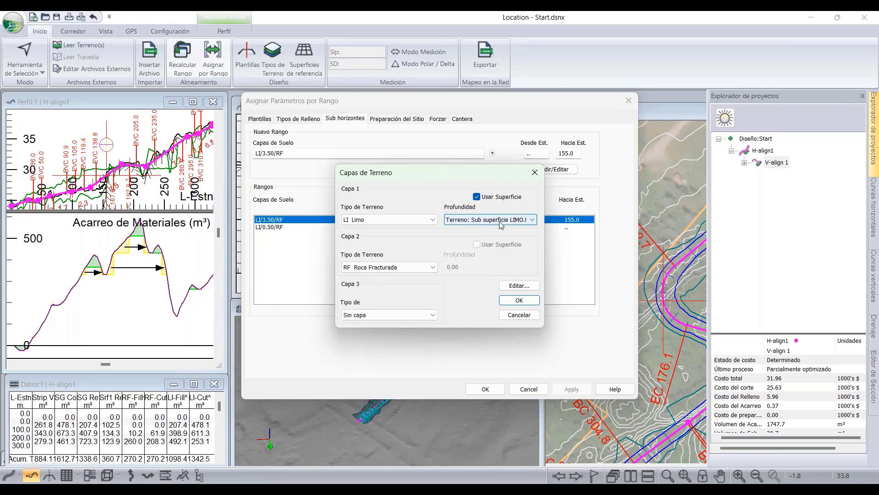
{"action": "left_click", "coordinate": [518, 301]}
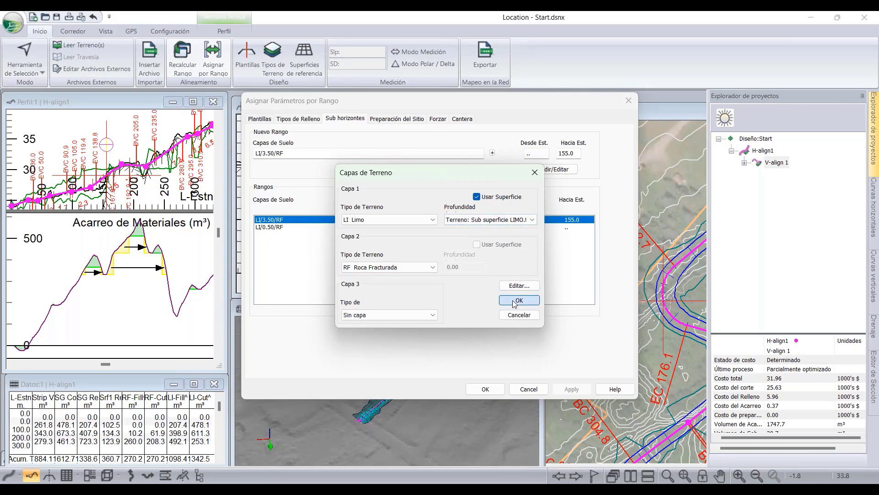
For the LI/0.50/RF range, use the Sub superficie LIMO.terx surface as the Limo layer's depth, and recalculate the alignment including cost.
{"action": "left_click", "coordinate": [289, 228]}
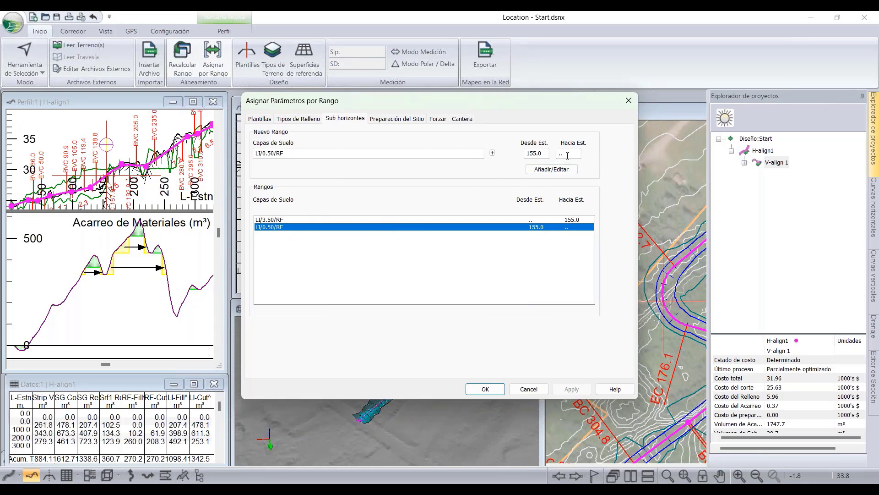
{"action": "left_click", "coordinate": [492, 153]}
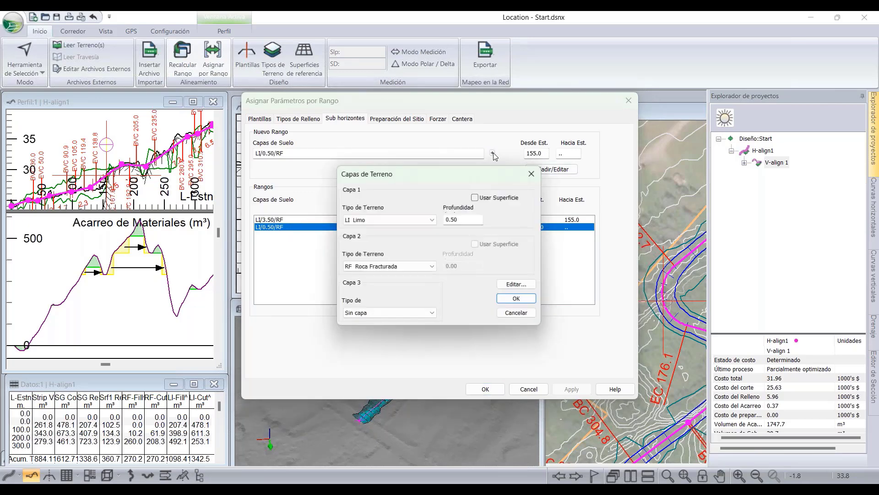
{"action": "left_click", "coordinate": [477, 196]}
{"action": "left_click", "coordinate": [474, 220]}
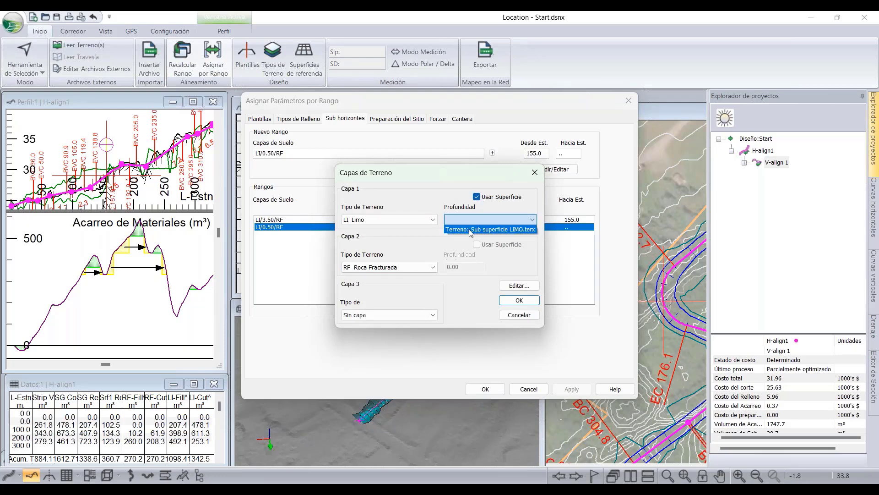
{"action": "left_click", "coordinate": [469, 229]}
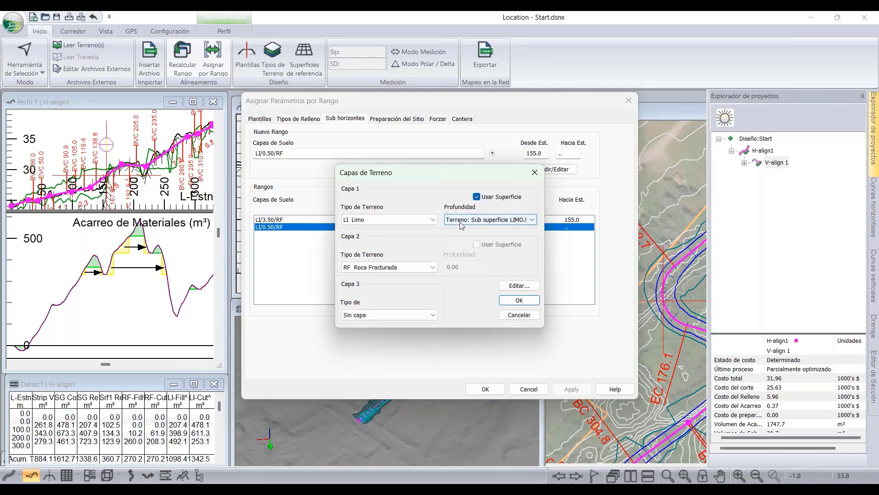
{"action": "left_click", "coordinate": [519, 300]}
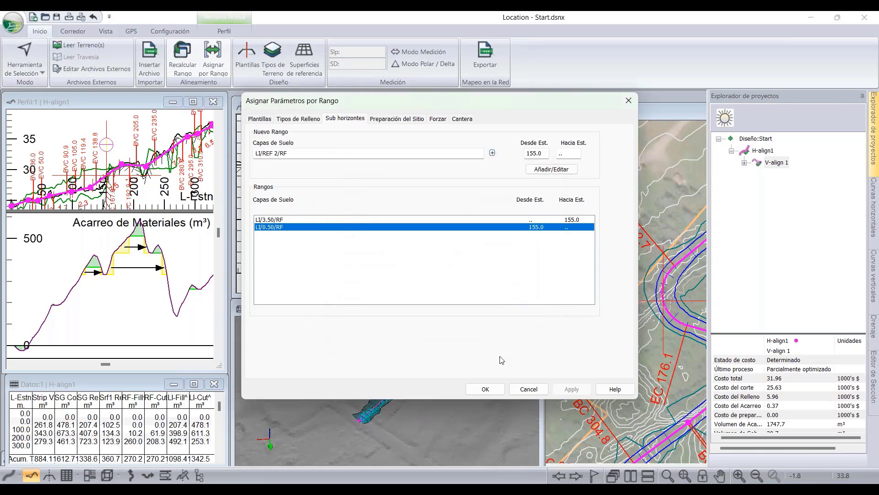
{"action": "left_click", "coordinate": [486, 388]}
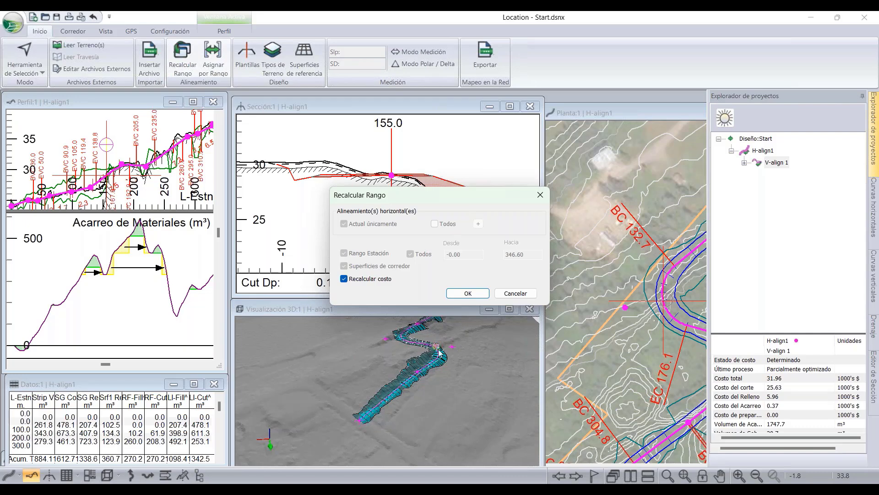
{"action": "left_click", "coordinate": [466, 296]}
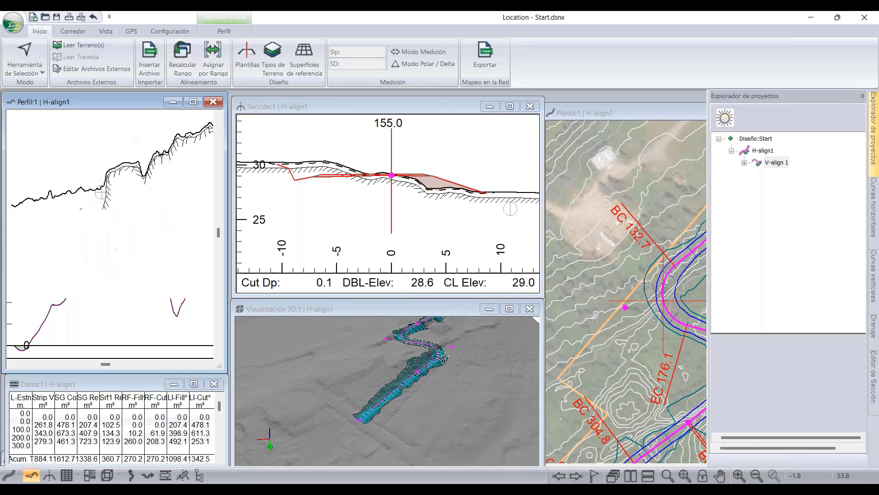
Inspect the recalculated corridor in the 3D view and the ground layers in the cross section at station 155.0.
{"action": "left_click_drag", "start_coordinate": [425, 361], "coordinate": [387, 389]}
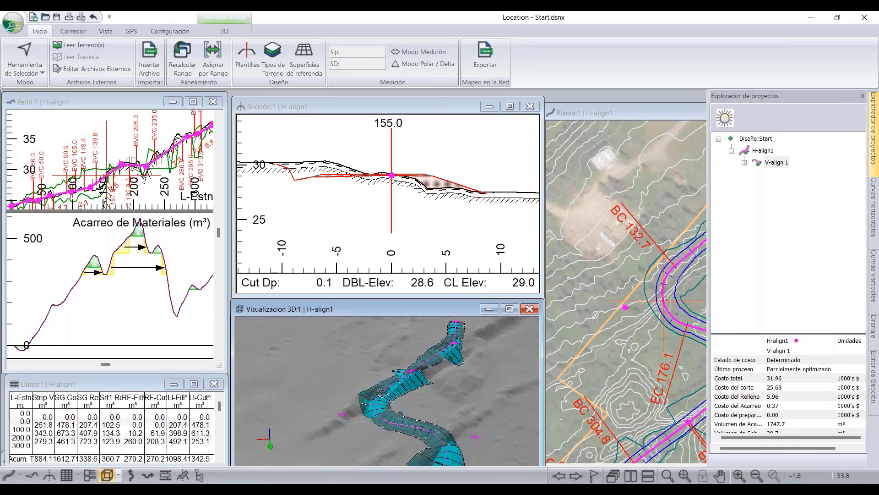
{"action": "scroll", "coordinate": [408, 360], "scroll_direction": "up", "scroll_amount": 3}
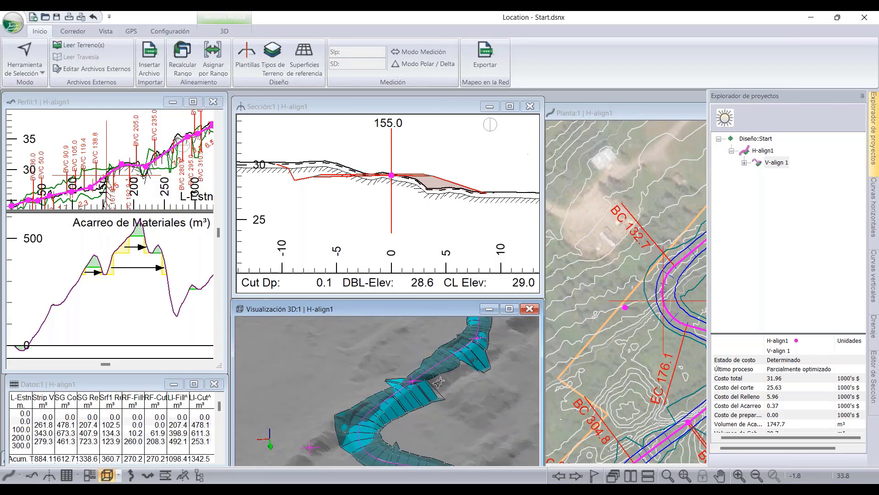
{"action": "left_click_drag", "start_coordinate": [447, 387], "coordinate": [423, 379]}
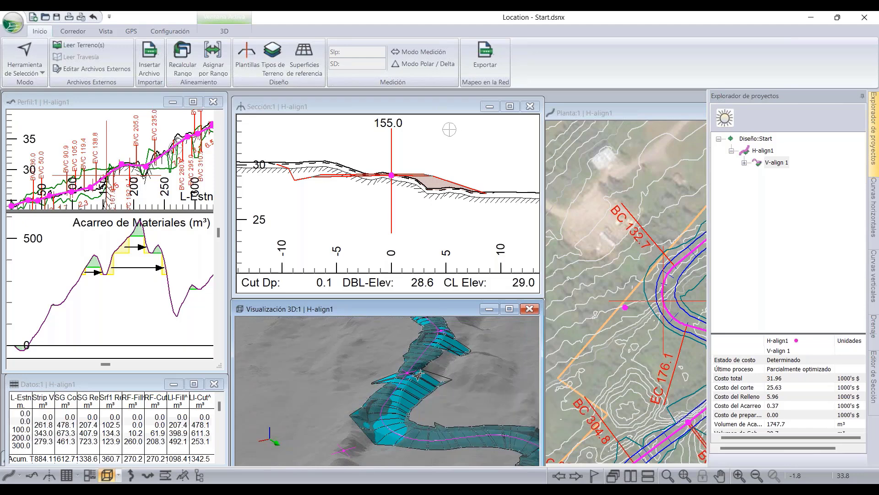
{"action": "scroll", "coordinate": [419, 374], "scroll_direction": "down", "scroll_amount": 2}
{"action": "scroll", "coordinate": [411, 388], "scroll_direction": "up", "scroll_amount": 2}
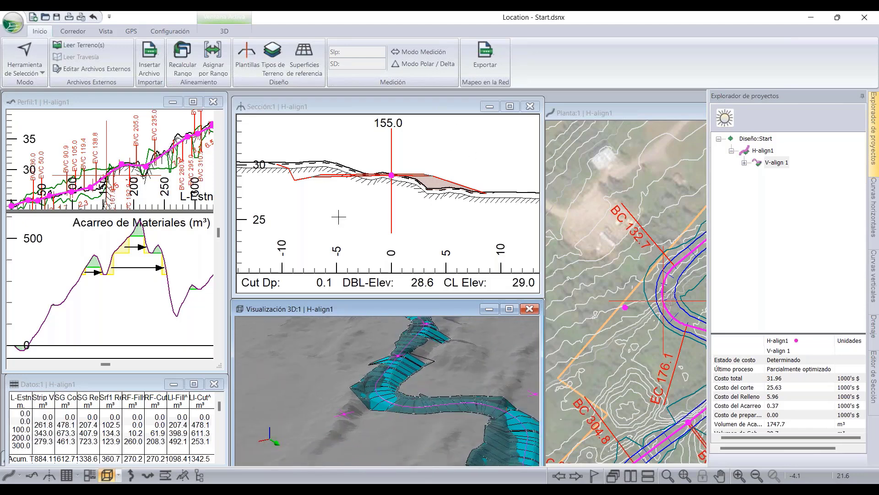
{"action": "scroll", "coordinate": [400, 176], "scroll_direction": "up", "scroll_amount": 2}
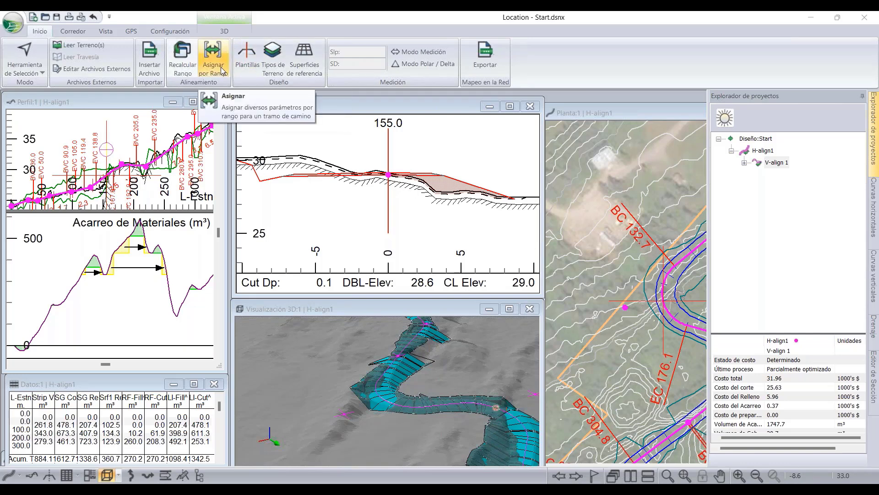
Review the Roca Fracturada and Limo ground types, including Limo's costs and quality options, leaving its quality at Q1 (peor).
{"action": "left_click", "coordinate": [273, 55]}
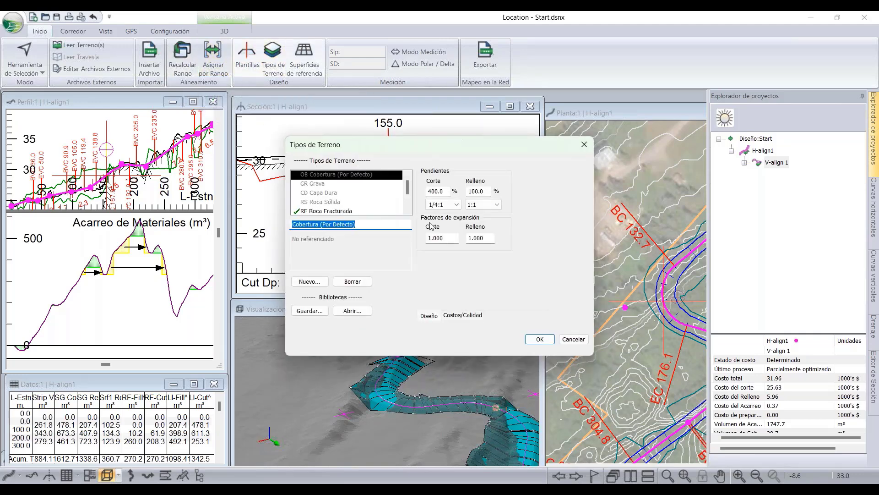
{"action": "left_click", "coordinate": [338, 211]}
{"action": "scroll", "coordinate": [337, 211], "scroll_direction": "down", "scroll_amount": 1}
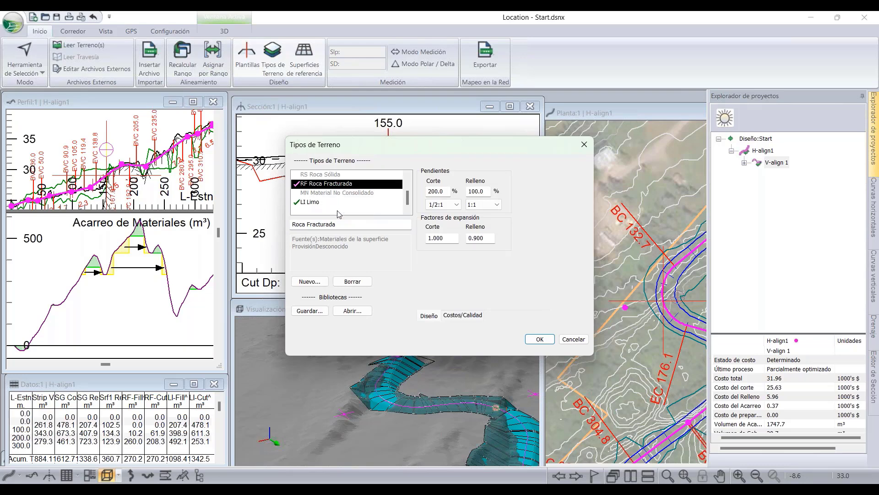
{"action": "left_click", "coordinate": [335, 204]}
{"action": "left_click", "coordinate": [465, 316]}
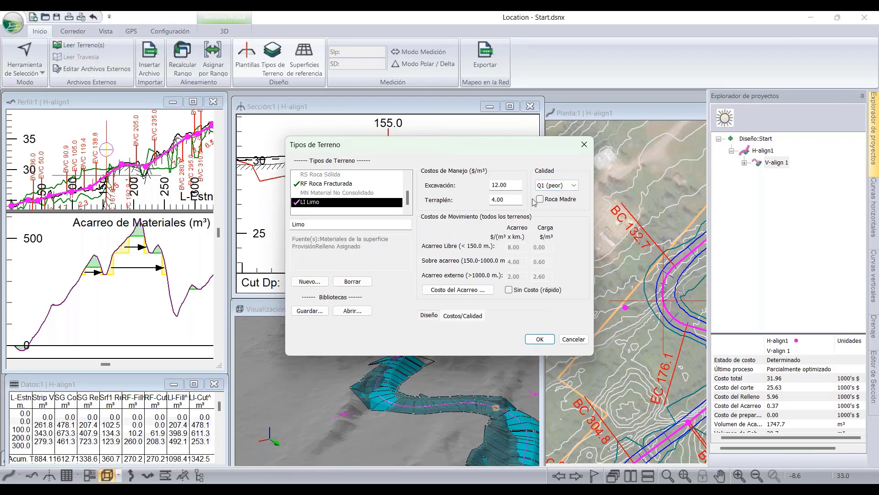
{"action": "left_click", "coordinate": [544, 189]}
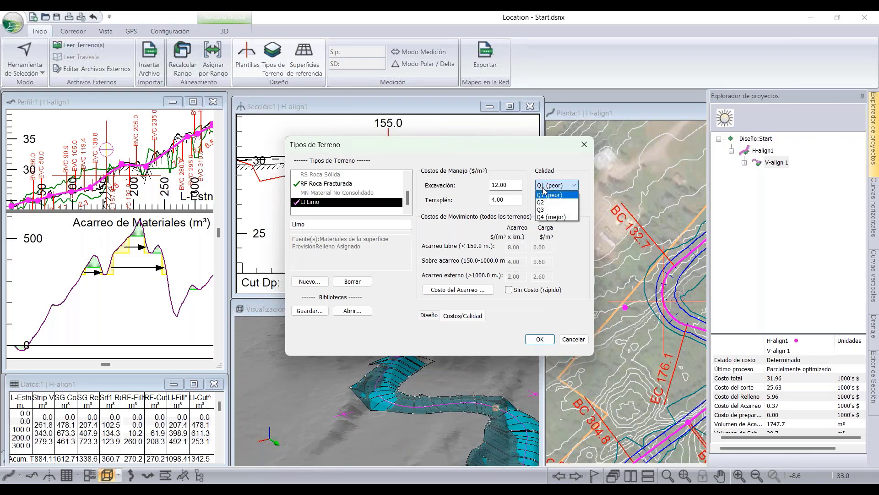
{"action": "left_click", "coordinate": [566, 193]}
{"action": "scroll", "coordinate": [364, 183], "scroll_direction": "up", "scroll_amount": 2}
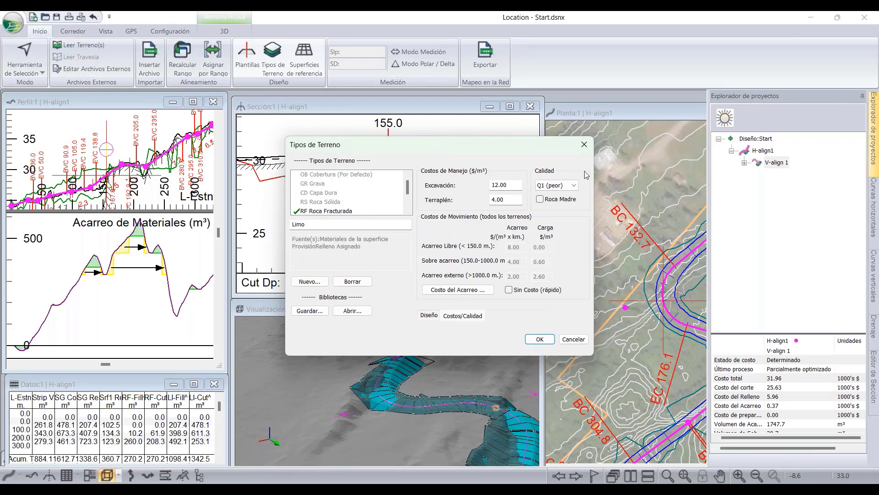
{"action": "left_click", "coordinate": [585, 150]}
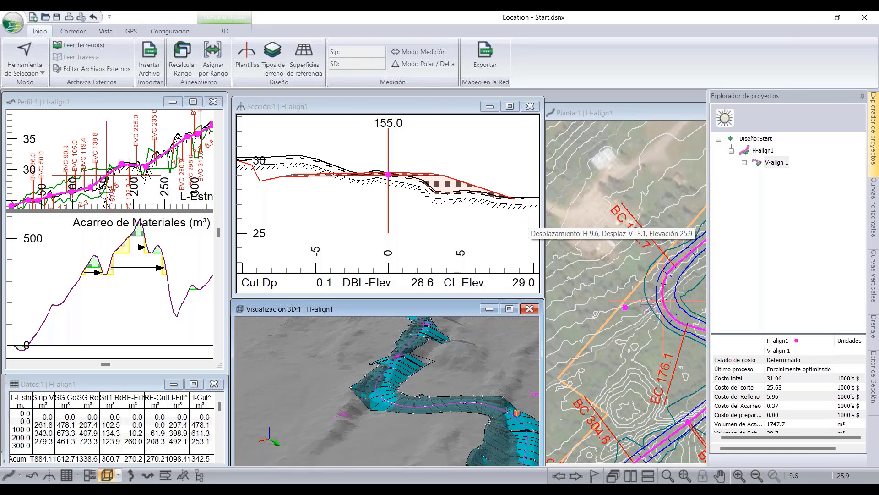
Check the handling costs and quality setting of the default Cobertura ground type.
{"action": "left_click", "coordinate": [213, 62]}
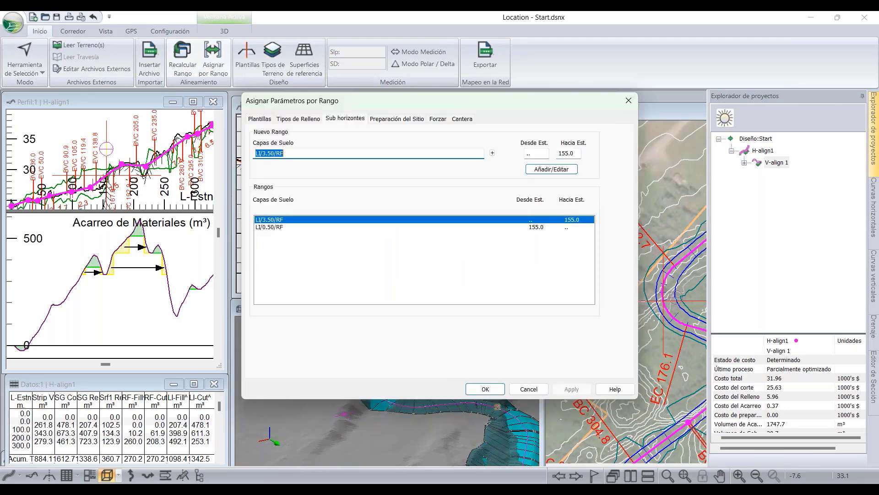
{"action": "left_click", "coordinate": [627, 101]}
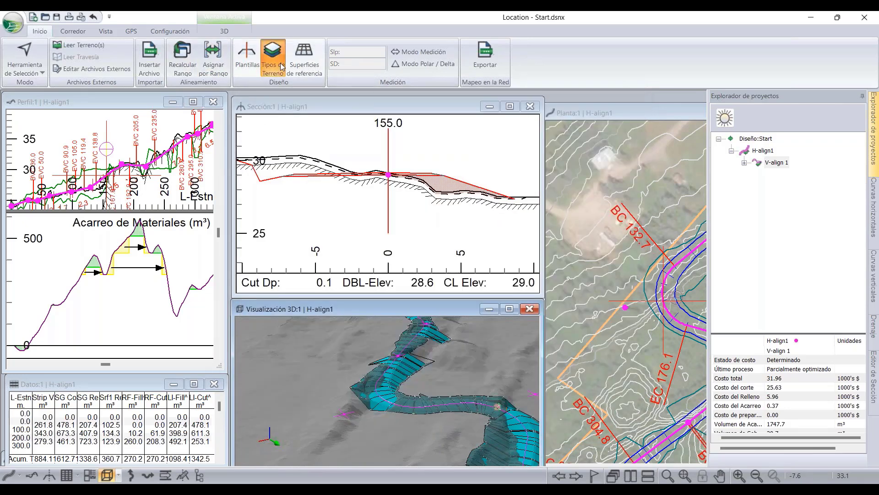
{"action": "left_click", "coordinate": [273, 55]}
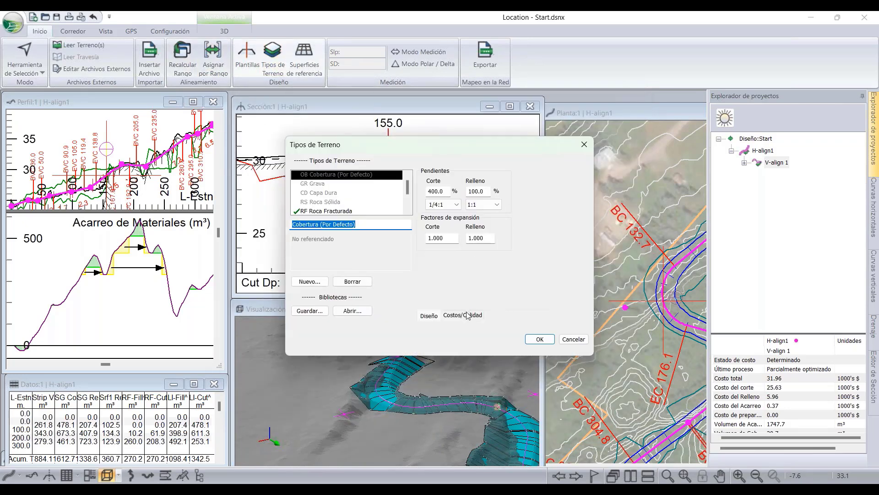
{"action": "left_click", "coordinate": [467, 315]}
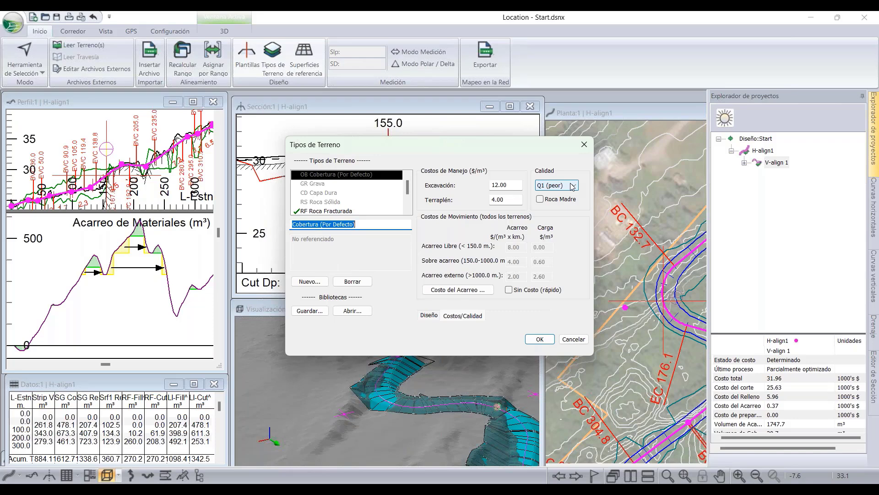
{"action": "left_click", "coordinate": [584, 145]}
Maximize the profile window and frame the full alignment profile together with its material haul diagram.
{"action": "left_click_drag", "start_coordinate": [325, 105], "coordinate": [322, 101]}
{"action": "left_click", "coordinate": [102, 104]}
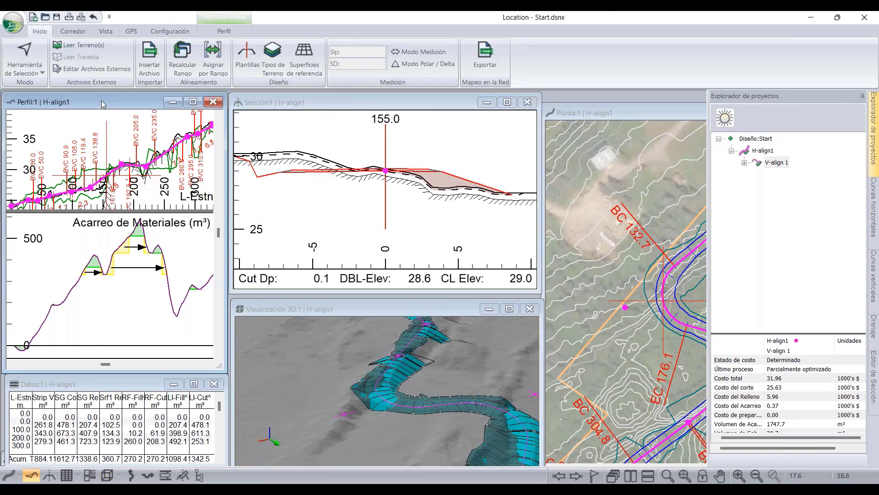
{"action": "left_click", "coordinate": [194, 104]}
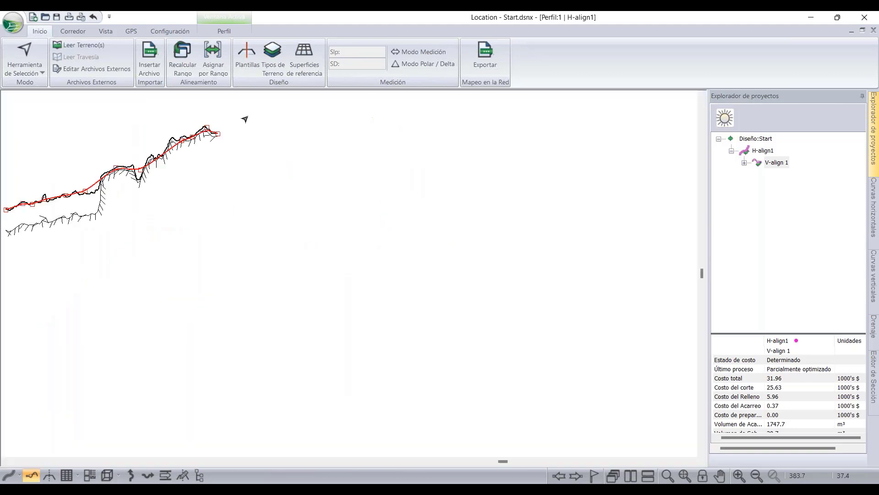
{"action": "middle_click_drag", "start_coordinate": [153, 198], "coordinate": [328, 196]}
{"action": "scroll", "coordinate": [326, 197], "scroll_direction": "up", "scroll_amount": 1}
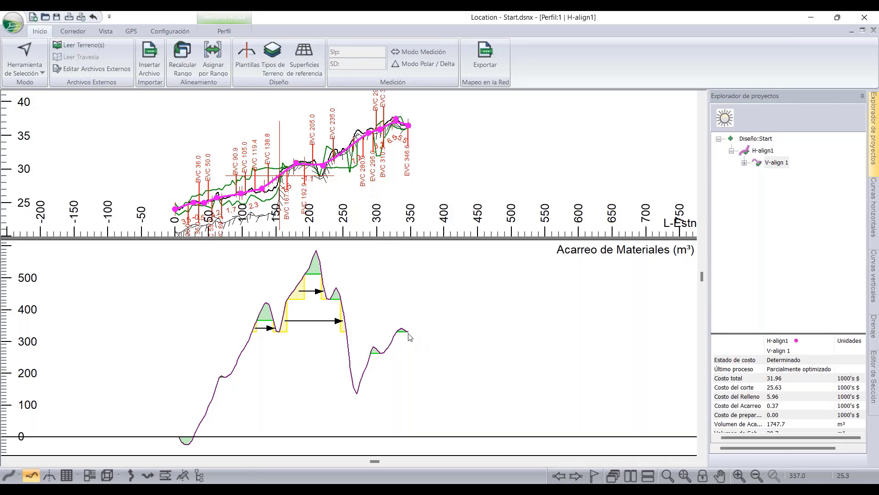
{"action": "mouse_move", "coordinate": [410, 337]}
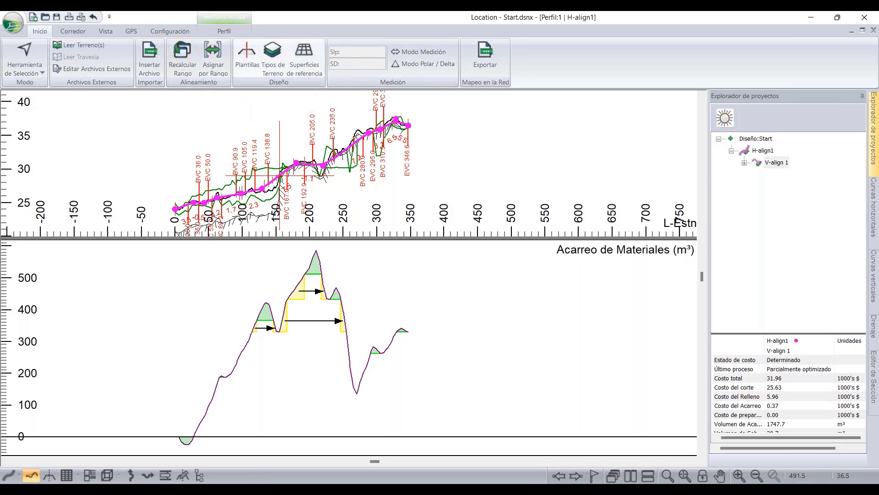
Review the standards and control points in V-align 1's vertical optimization options.
{"action": "right_click", "coordinate": [773, 168]}
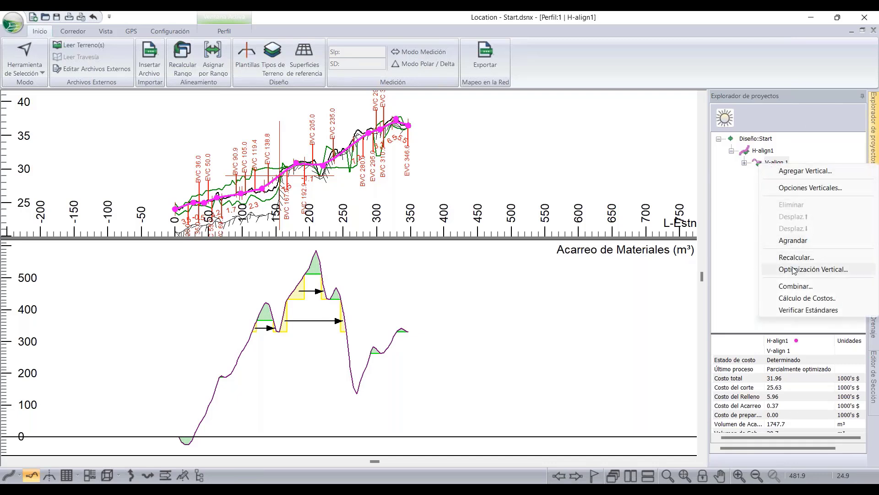
{"action": "left_click", "coordinate": [810, 188]}
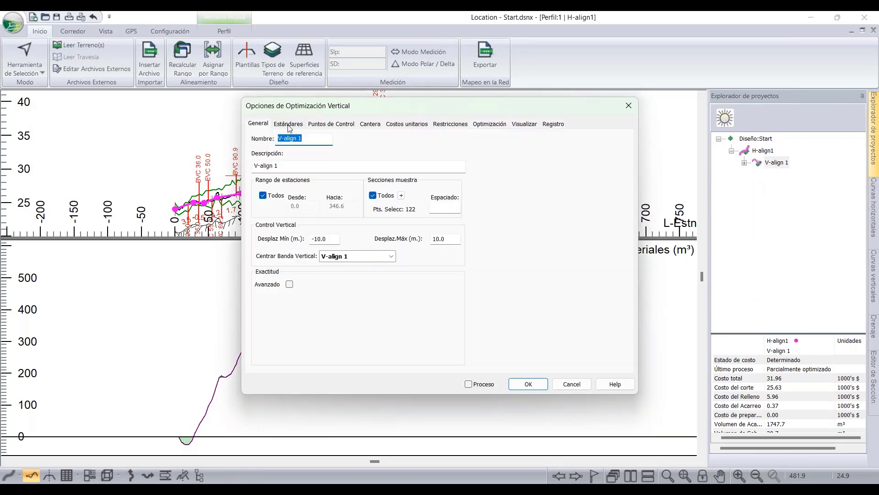
{"action": "left_click", "coordinate": [288, 125]}
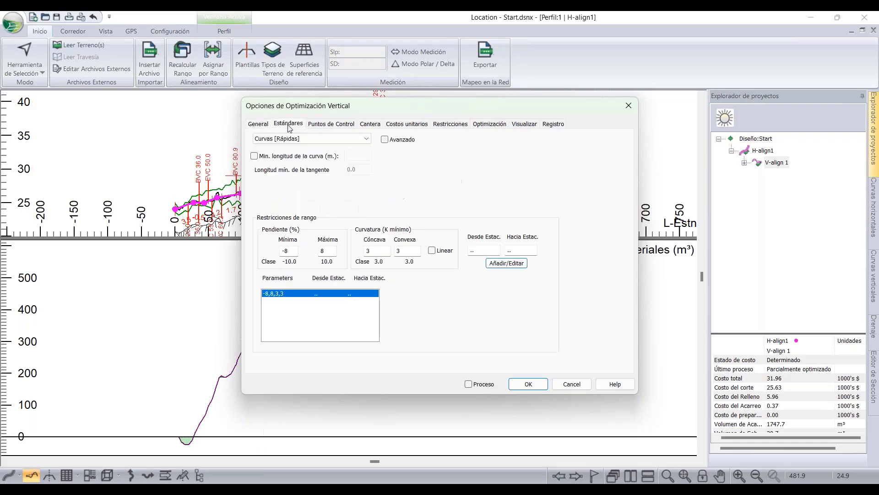
{"action": "left_click", "coordinate": [317, 126]}
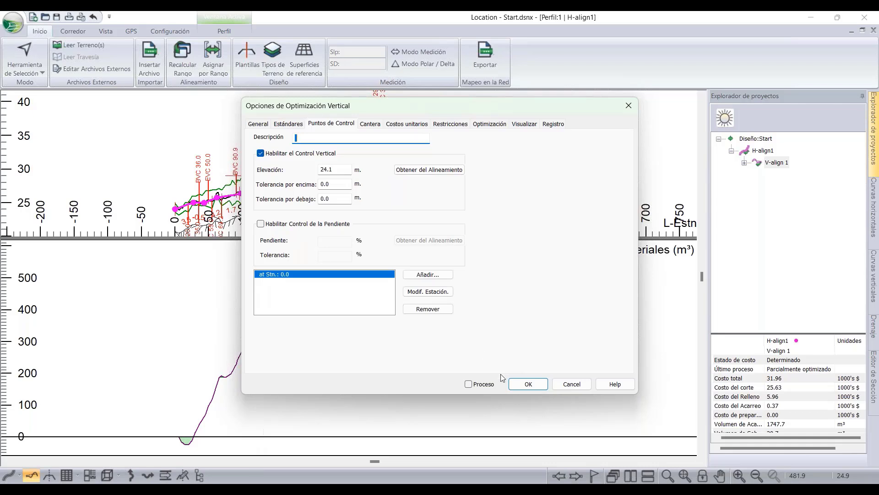
{"action": "left_click", "coordinate": [481, 386]}
{"action": "left_click", "coordinate": [528, 385]}
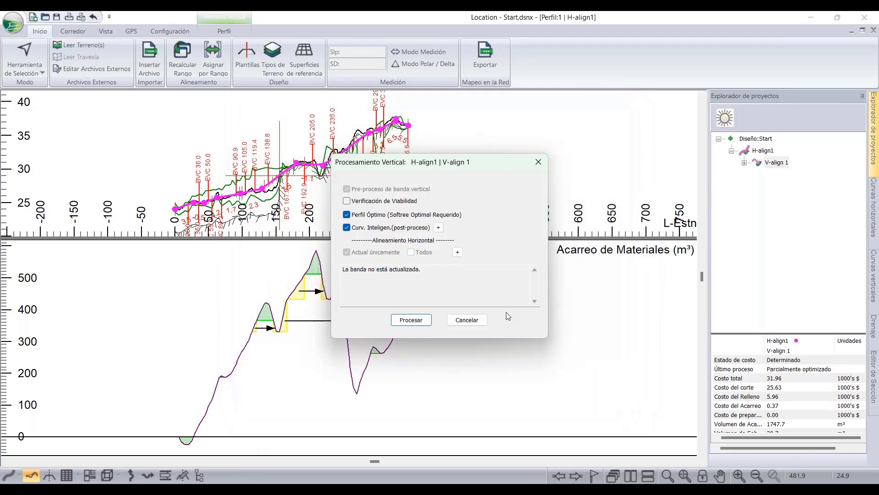
{"action": "left_click", "coordinate": [426, 323]}
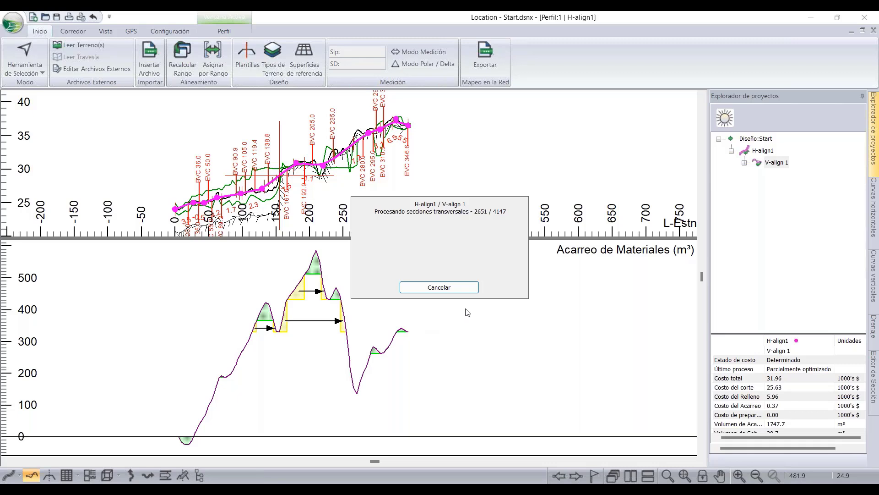
{"action": "left_click", "coordinate": [464, 288]}
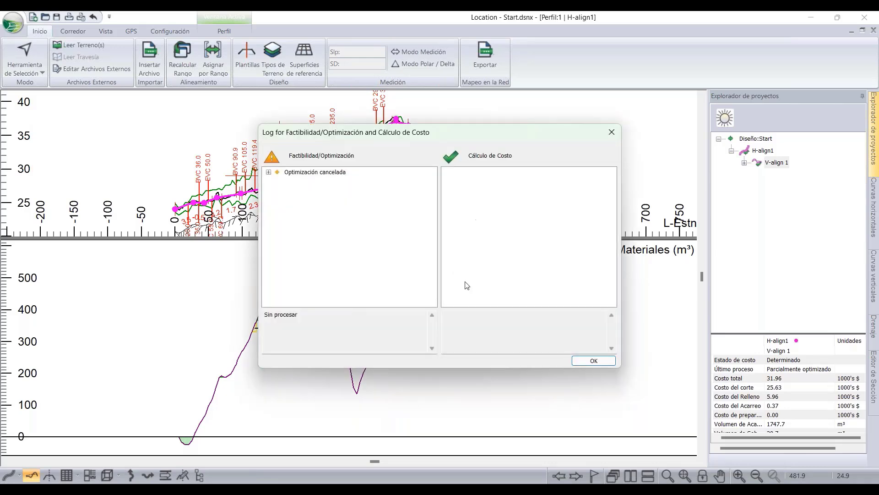
{"action": "left_click", "coordinate": [591, 361]}
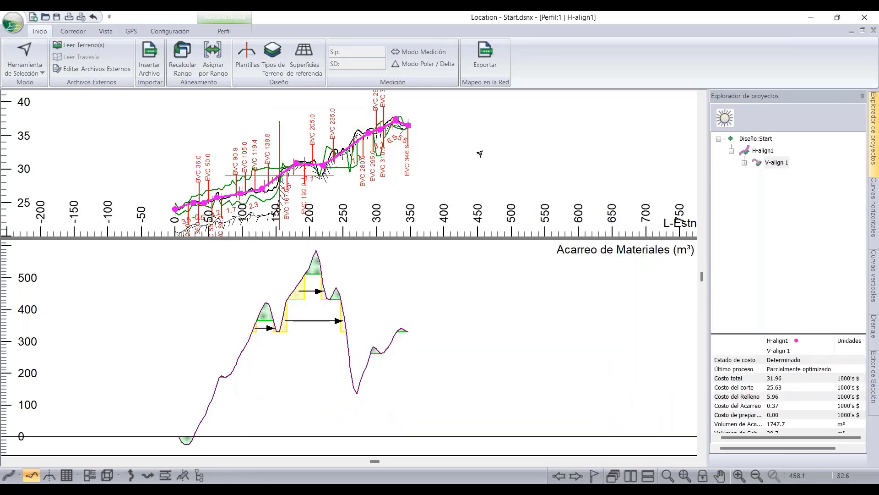
Check the pit definitions in V-align 1's vertical optimization options.
{"action": "right_click", "coordinate": [769, 169]}
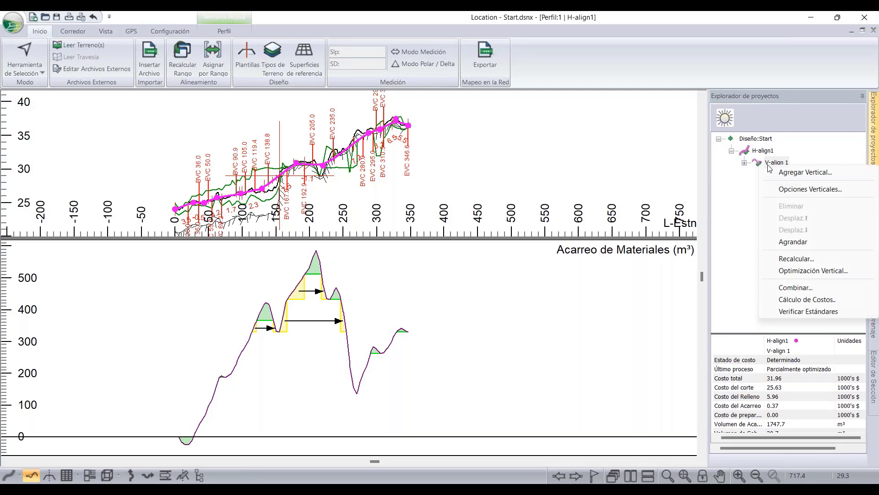
{"action": "left_click", "coordinate": [791, 190]}
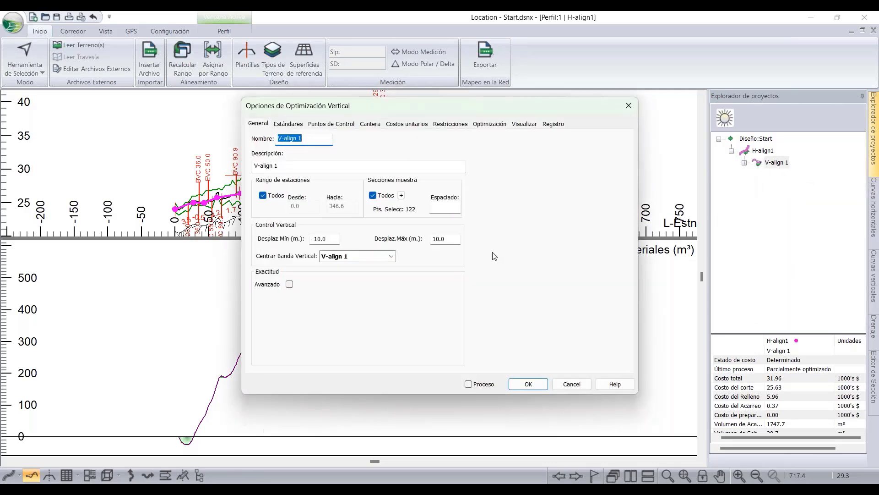
{"action": "left_click", "coordinate": [366, 125]}
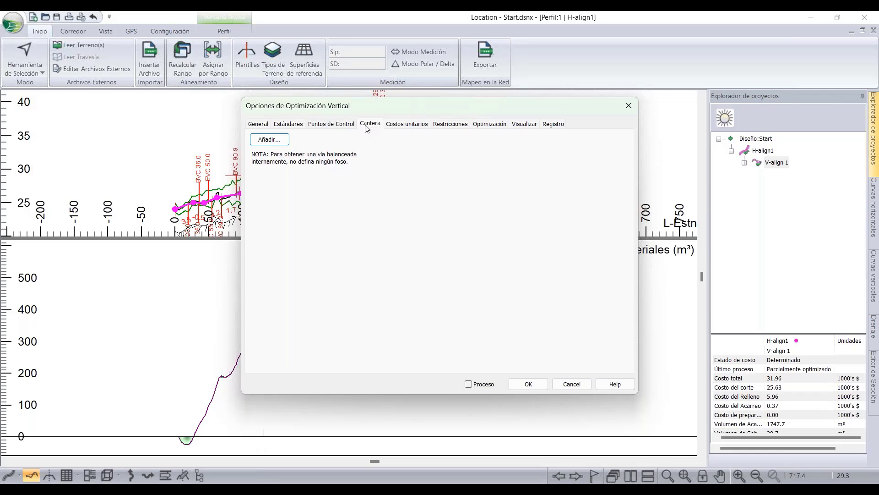
{"action": "left_click", "coordinate": [629, 106]}
Add a variable-volume waste pit to the alignment's range parameters with its access station at 155.
{"action": "left_click", "coordinate": [210, 62]}
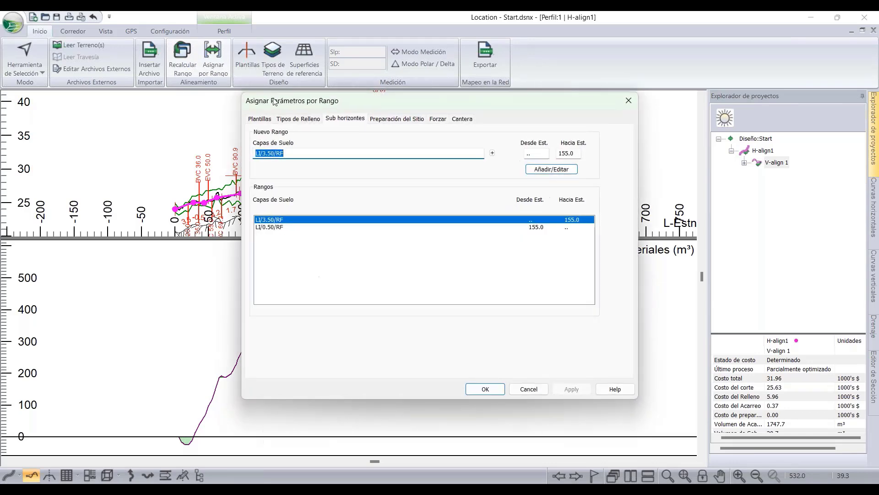
{"action": "left_click", "coordinate": [463, 119]}
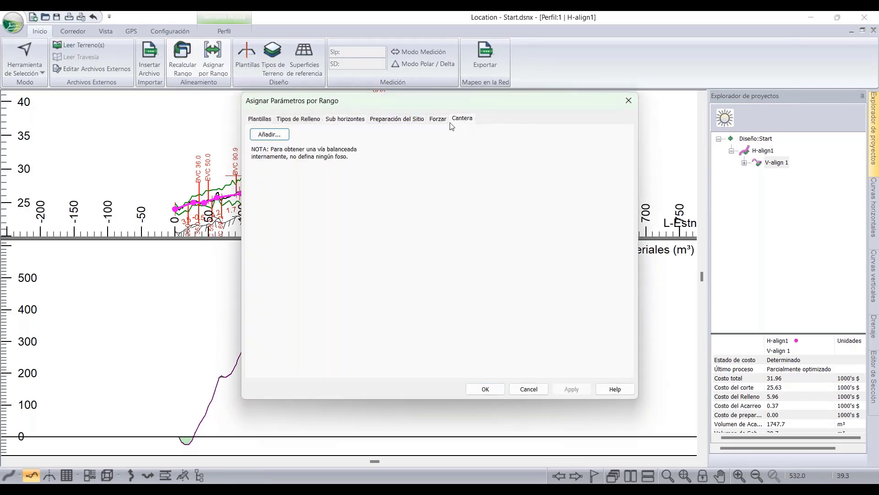
{"action": "left_click", "coordinate": [275, 135]}
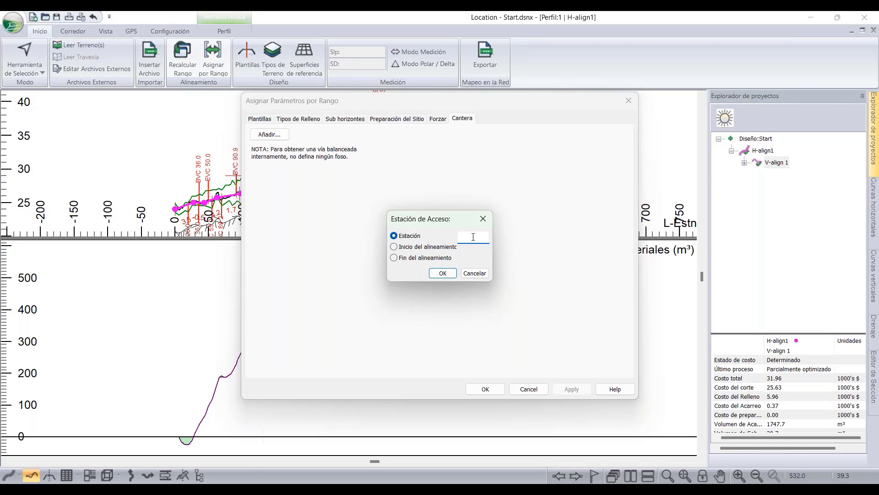
{"action": "type", "text": "155"}
{"action": "left_click", "coordinate": [445, 273]}
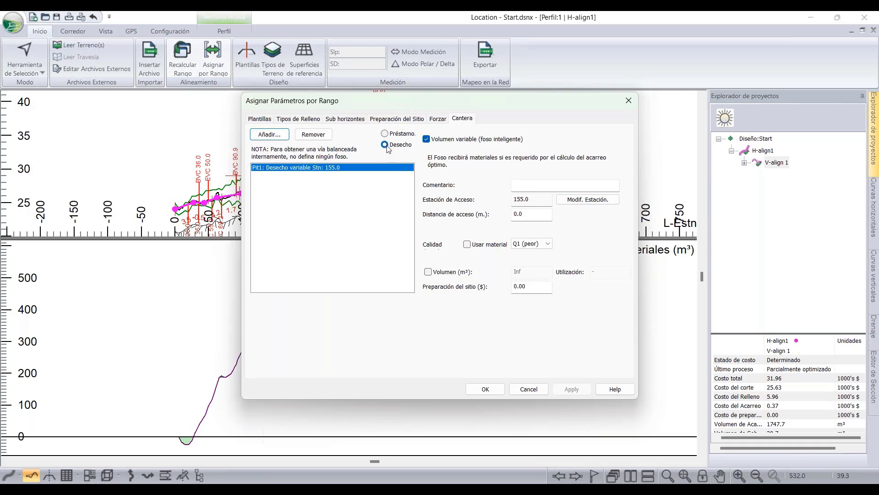
Set the waste pit's access distance to 100 m and recalculate the alignment including cost.
{"action": "left_click_drag", "start_coordinate": [527, 214], "coordinate": [491, 214]}
{"action": "type", "text": "100"}
{"action": "left_click", "coordinate": [485, 390]}
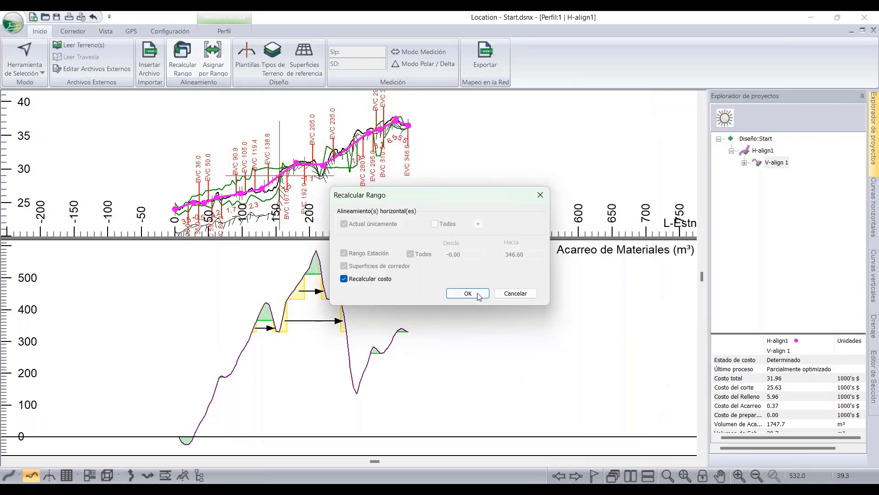
{"action": "left_click", "coordinate": [468, 294]}
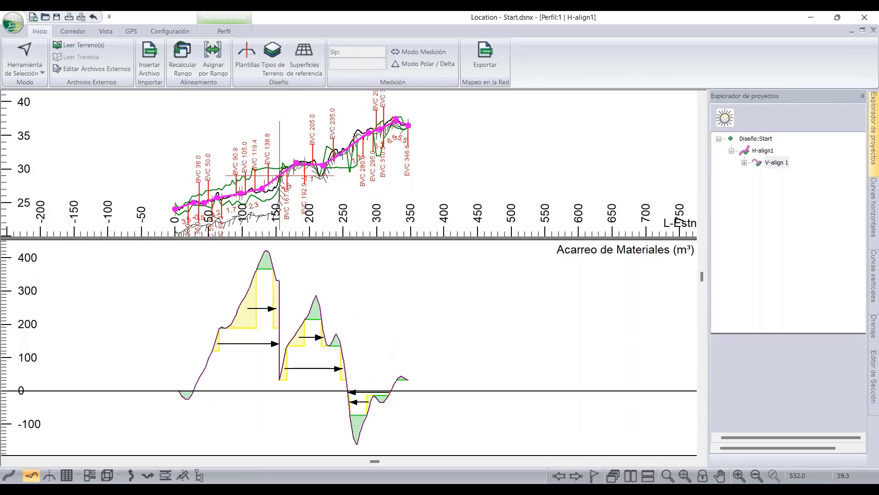
Run the vertical optimization of V-align 1 with optimal profile and smart-curve post-processing, and accept the result.
{"action": "right_click", "coordinate": [777, 163]}
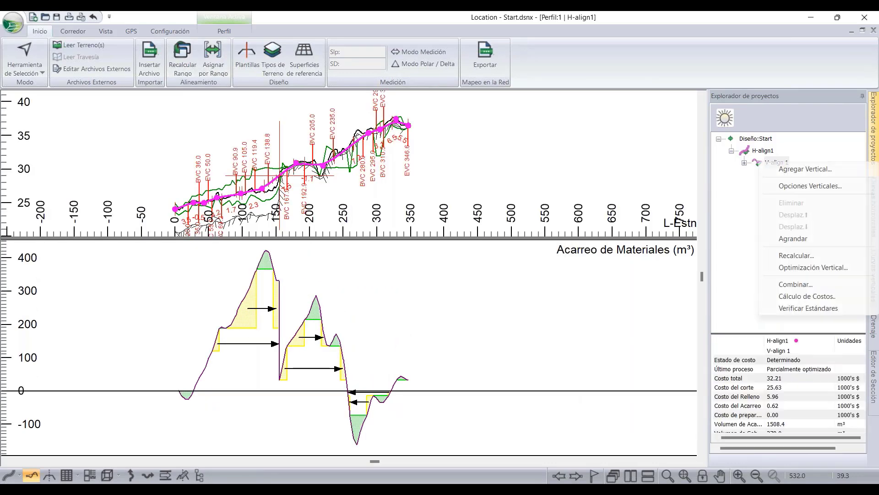
{"action": "left_click", "coordinate": [791, 267]}
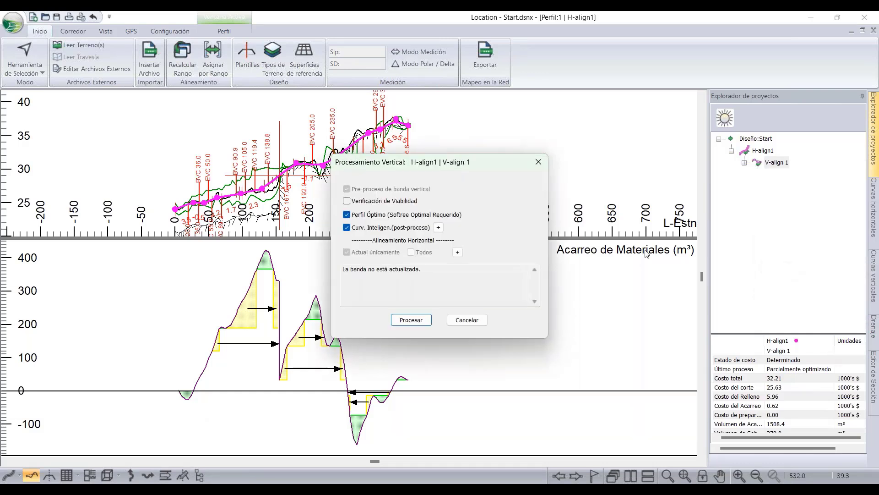
{"action": "left_click", "coordinate": [409, 320]}
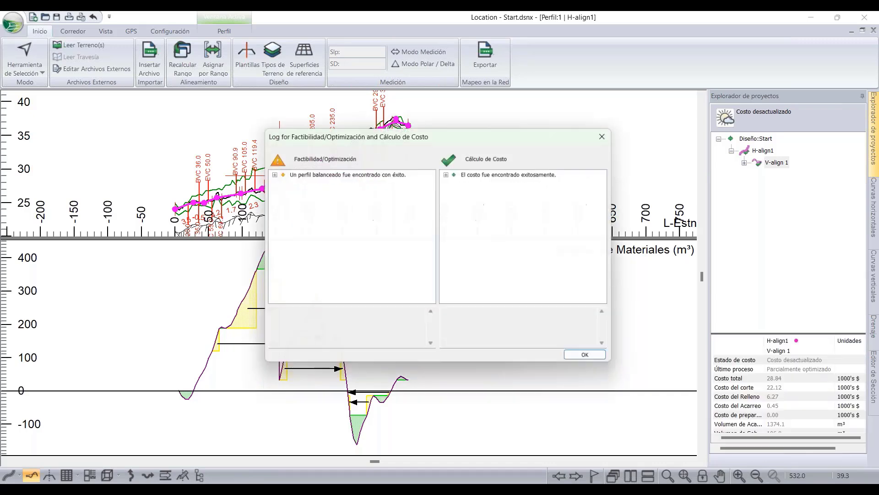
{"action": "left_click", "coordinate": [591, 355]}
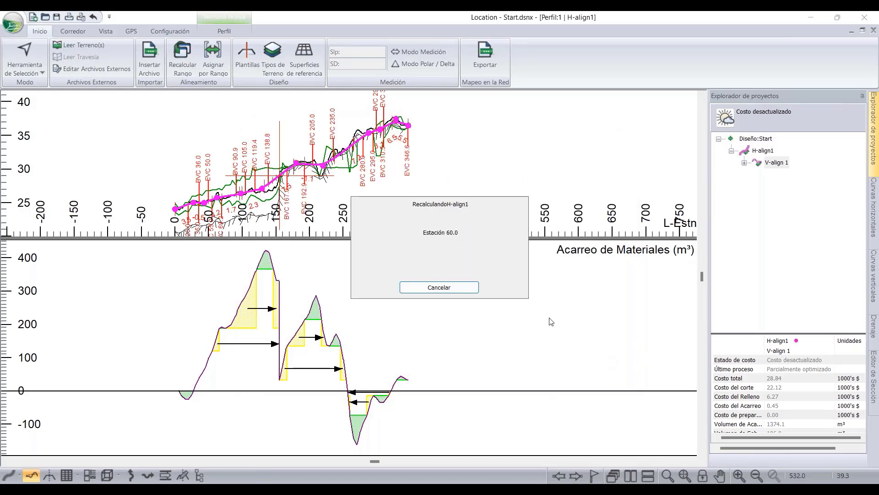